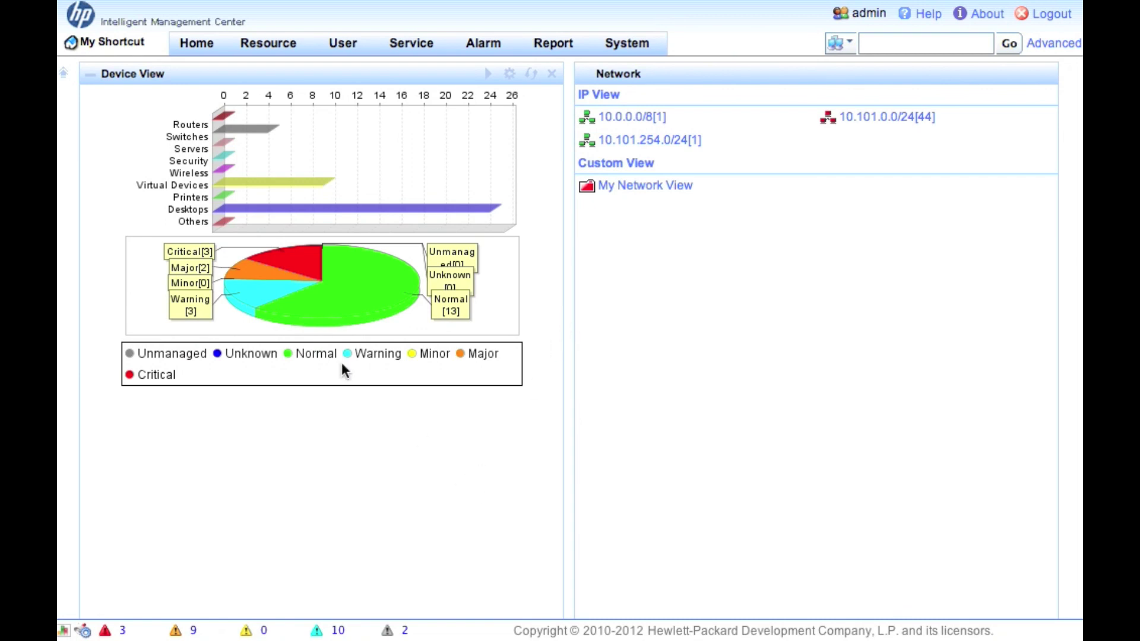
Step: Open a blank Add form from Service > Configuration Center > Auto Backup Plan
{"action": "left_click", "coordinate": [411, 47]}
{"action": "mouse_move", "coordinate": [457, 64]}
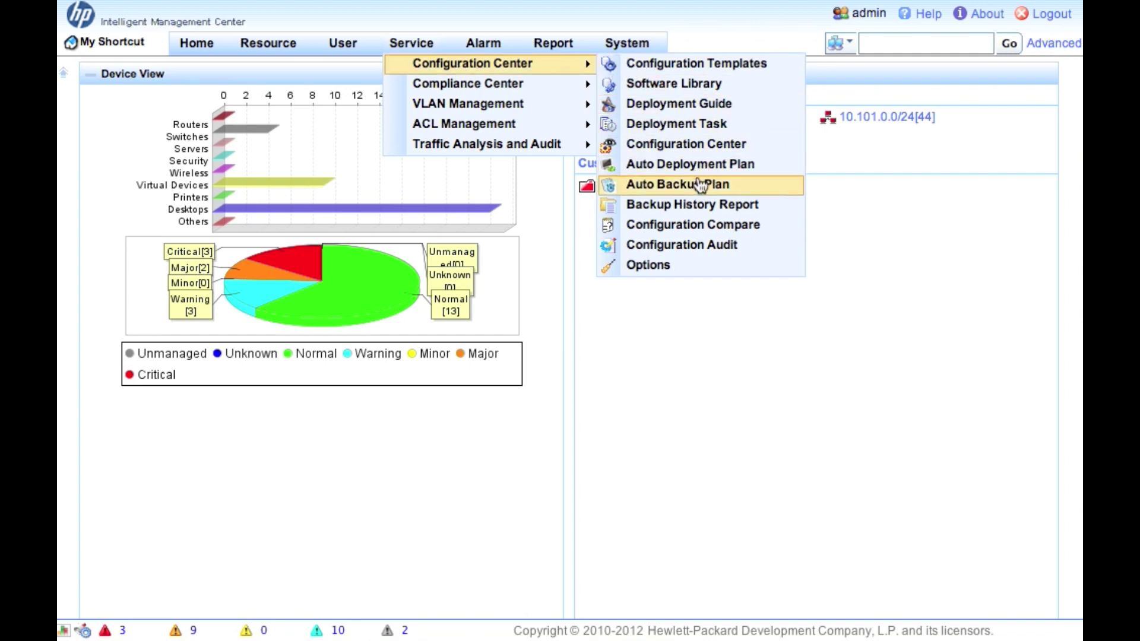
{"action": "left_click", "coordinate": [744, 189]}
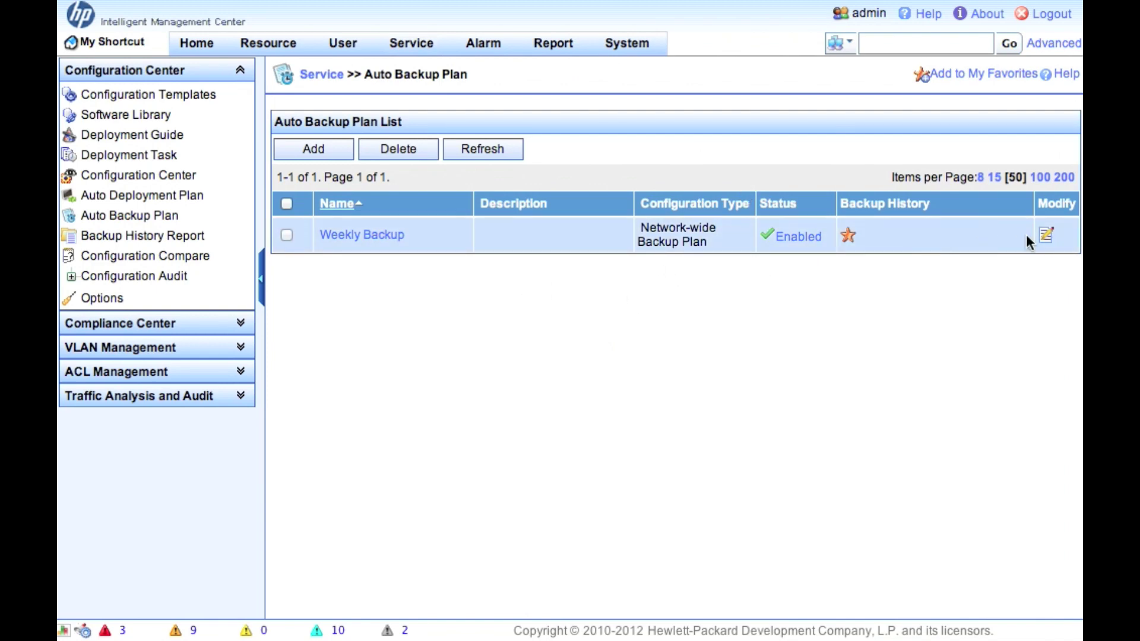
{"action": "left_click", "coordinate": [343, 153]}
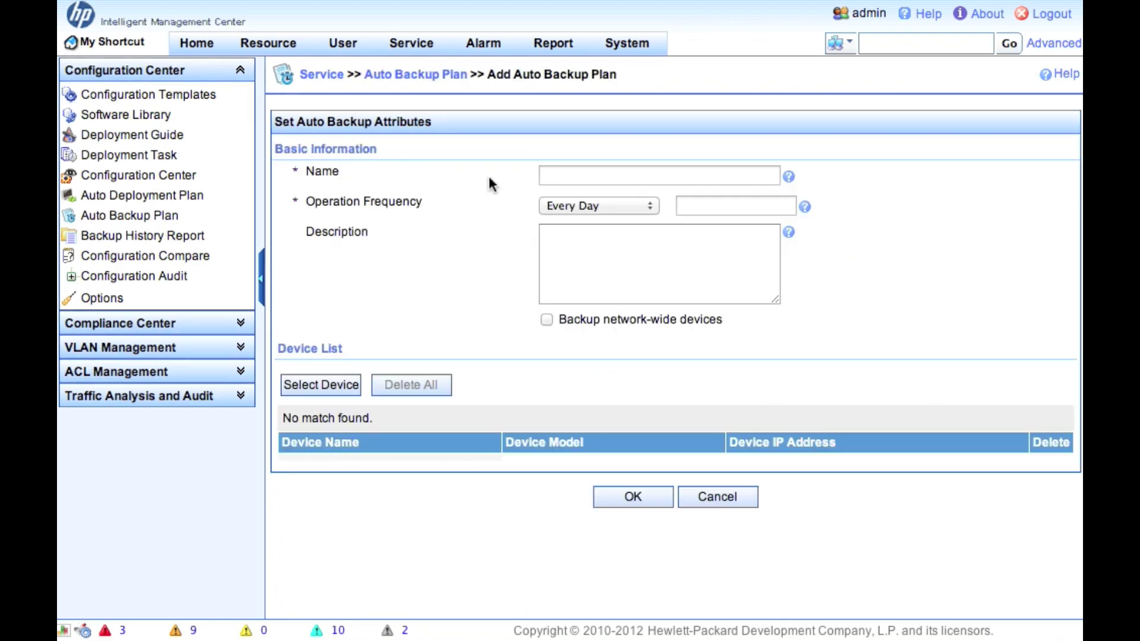
Step: Name the plan 'Monthly Backup' and schedule it every month on day 1 at 23:59:59
{"action": "left_click", "coordinate": [564, 177]}
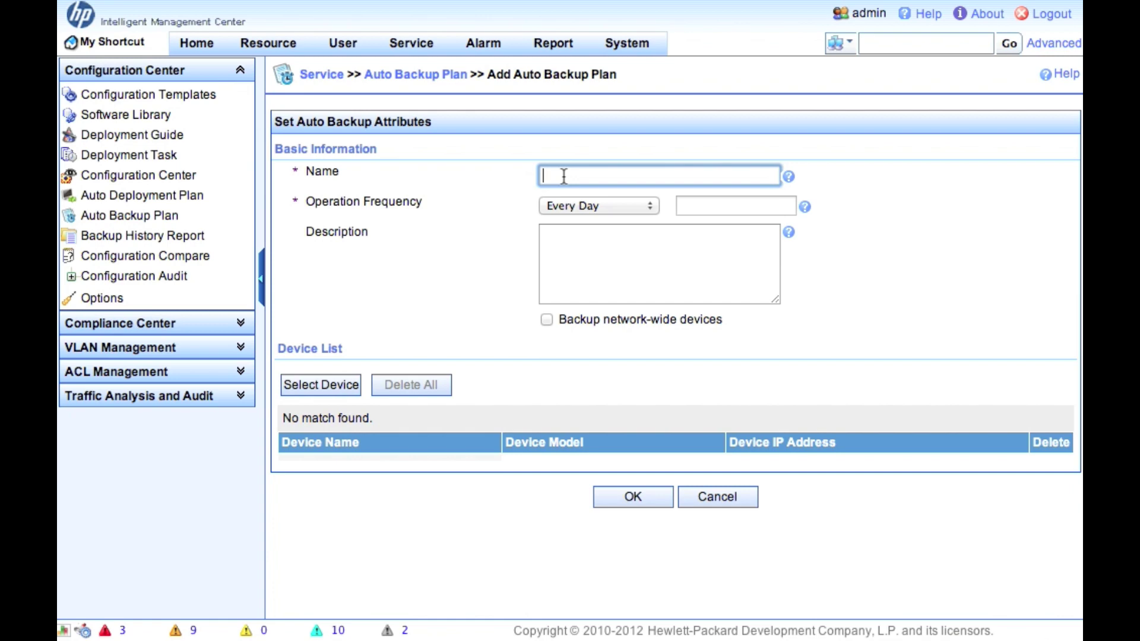
{"action": "type", "text": "Monthly Backup"}
{"action": "left_click", "coordinate": [567, 208]}
{"action": "left_click", "coordinate": [599, 237]}
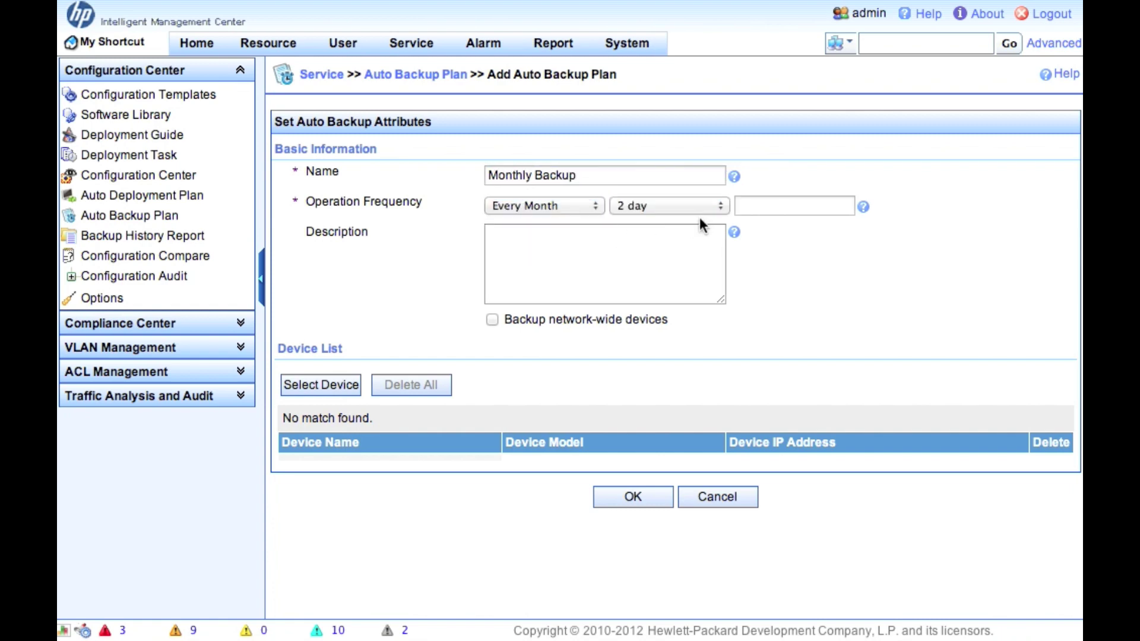
{"action": "left_click", "coordinate": [658, 205]}
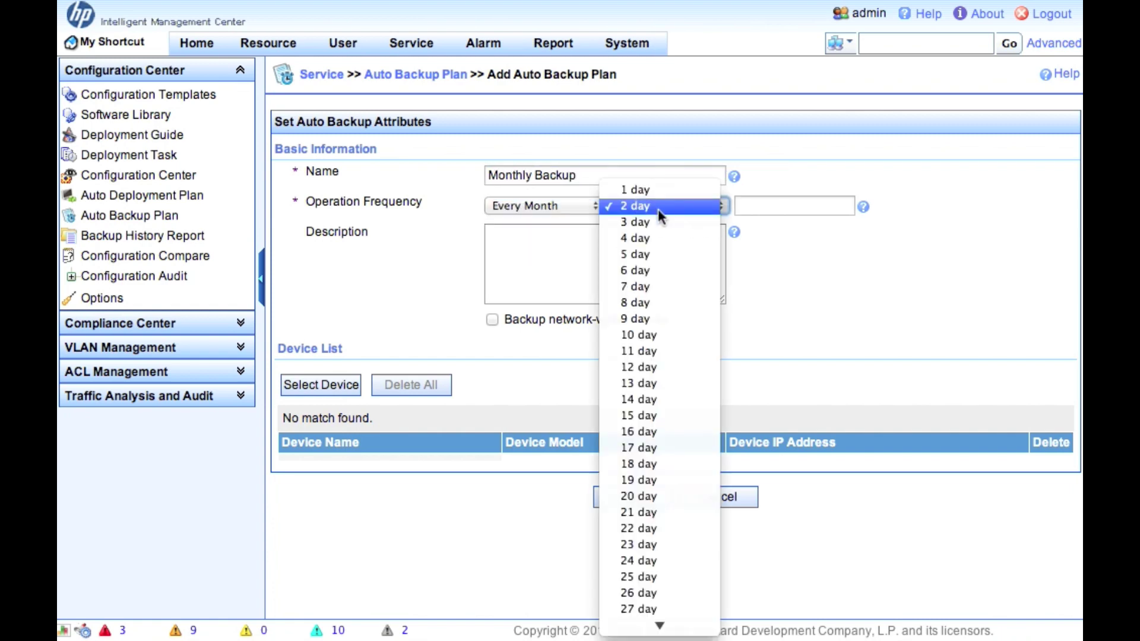
{"action": "left_click", "coordinate": [663, 191]}
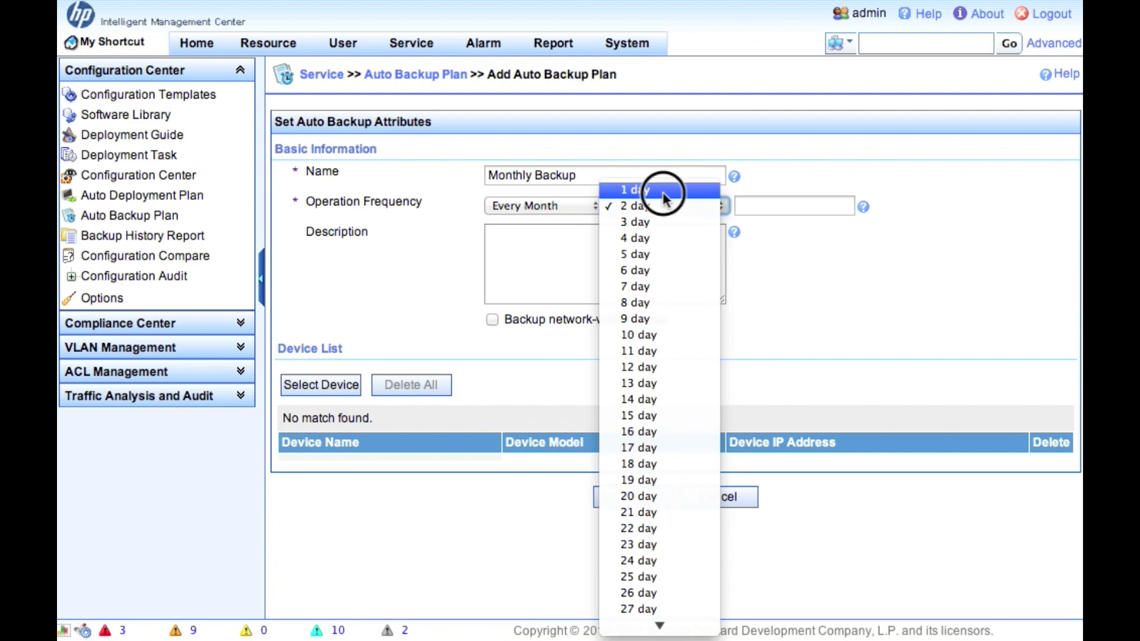
{"action": "left_click", "coordinate": [765, 207]}
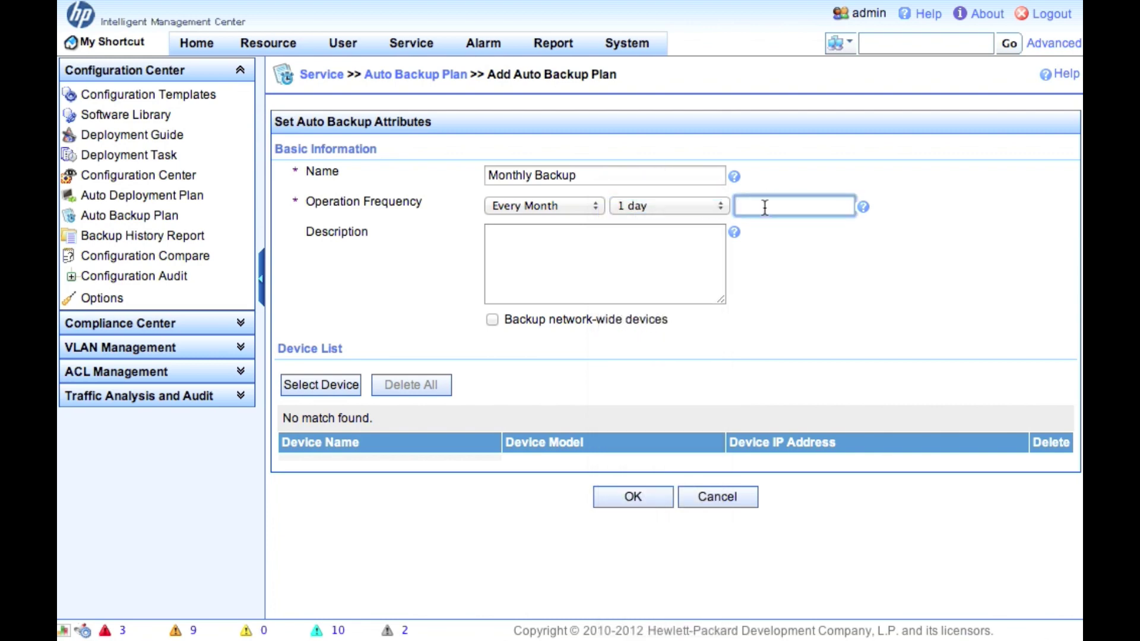
{"action": "type", "text": "23:59:59"}
Step: Add the description 'Monthly Backup of Network Devices'; untick network-wide backup after OK fails
{"action": "mouse_move", "coordinate": [870, 219]}
{"action": "left_click", "coordinate": [662, 242]}
{"action": "type", "text": "Monthl"}
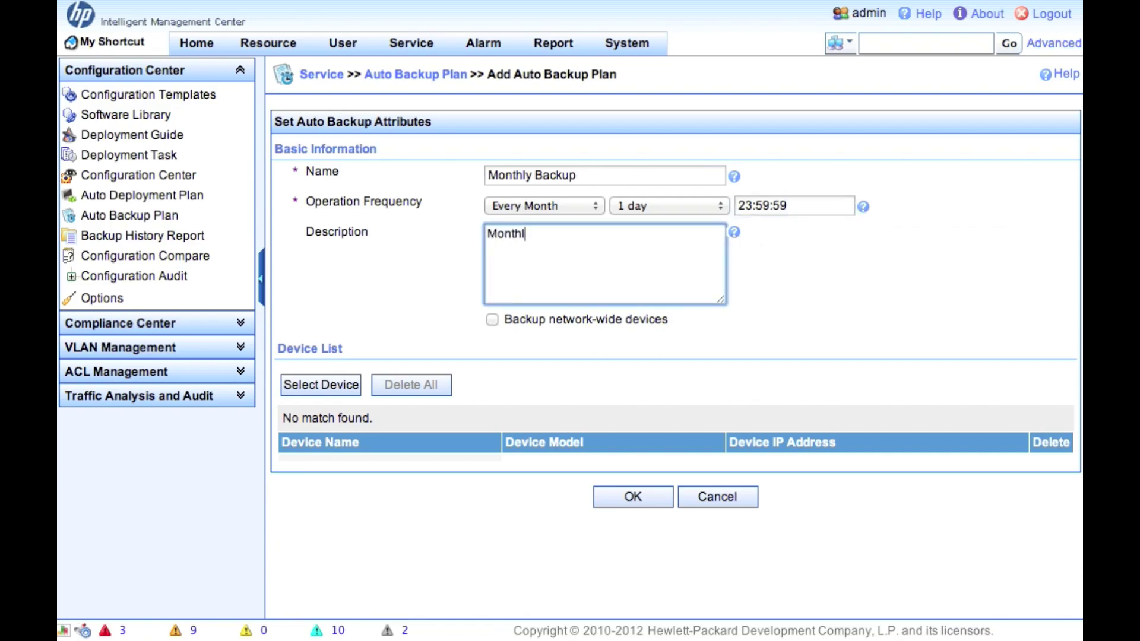
{"action": "type", "text": "y Backup of Network Devices"}
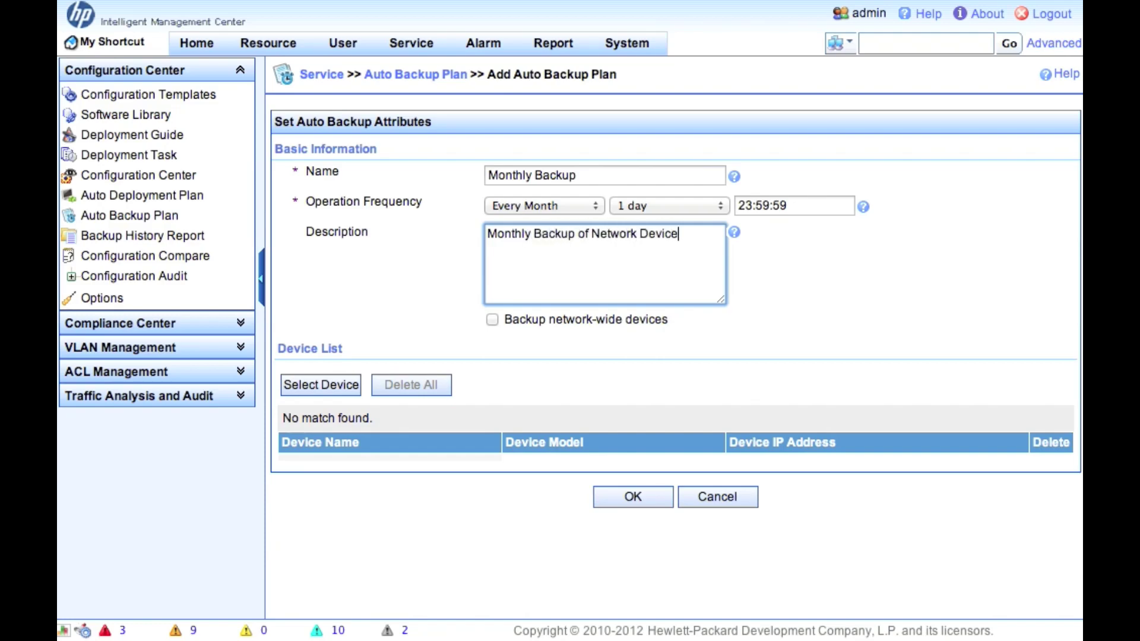
{"action": "left_click", "coordinate": [492, 320]}
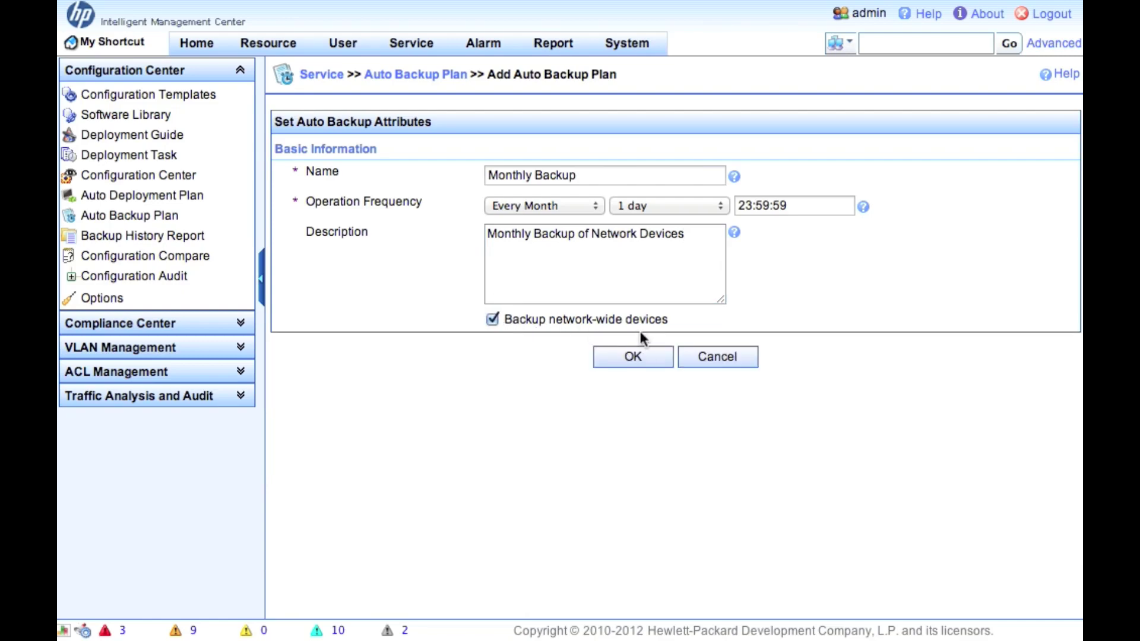
{"action": "left_click", "coordinate": [650, 363]}
{"action": "left_click", "coordinate": [651, 367]}
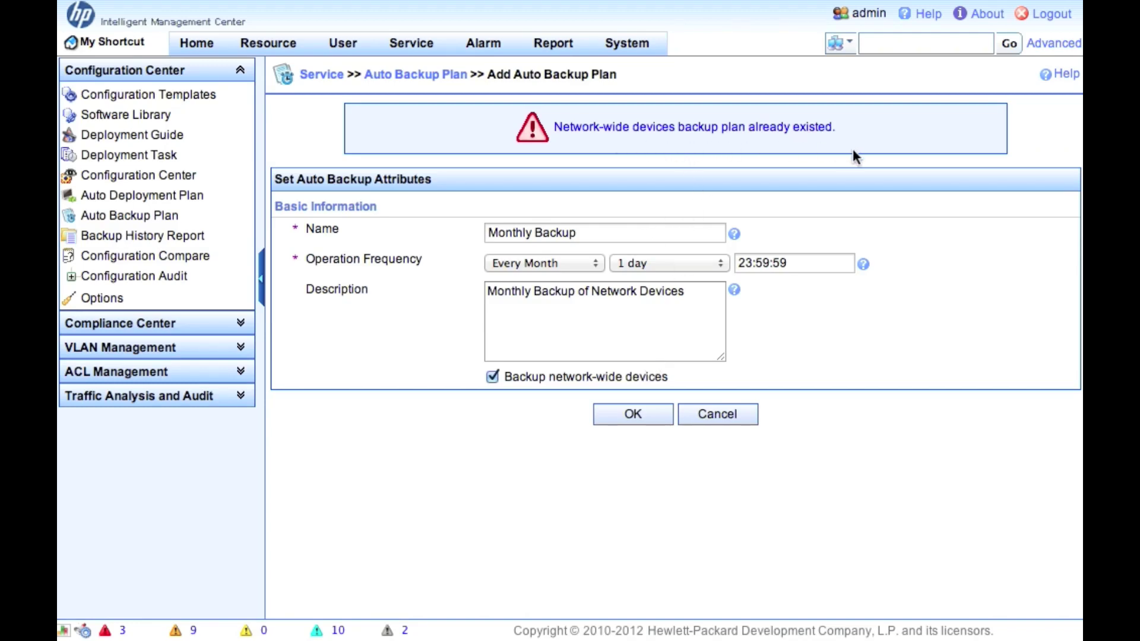
{"action": "left_click", "coordinate": [493, 376]}
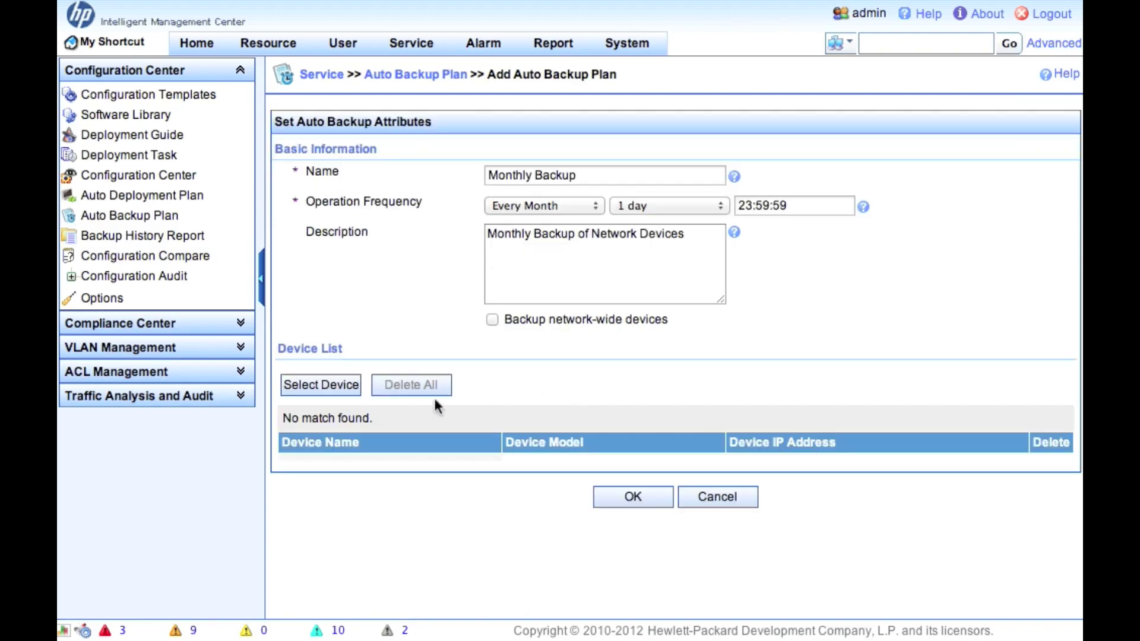
Step: Add the Cisco2811 router and the 4210 and HP_E5500EI switches, then save the plan
{"action": "left_click", "coordinate": [320, 386]}
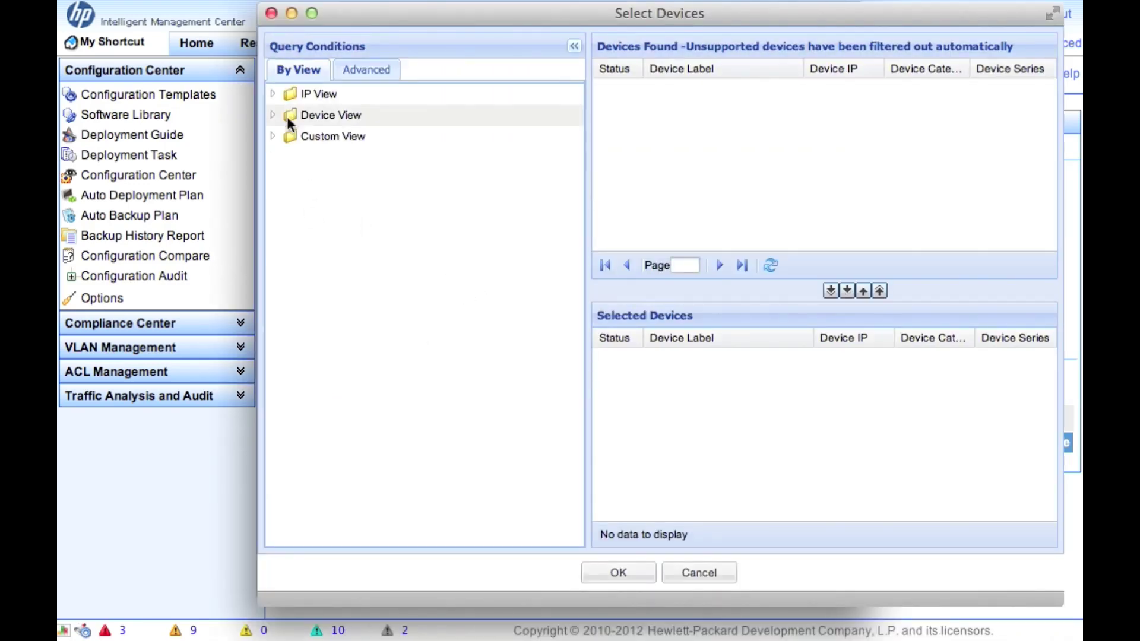
{"action": "left_click", "coordinate": [274, 116]}
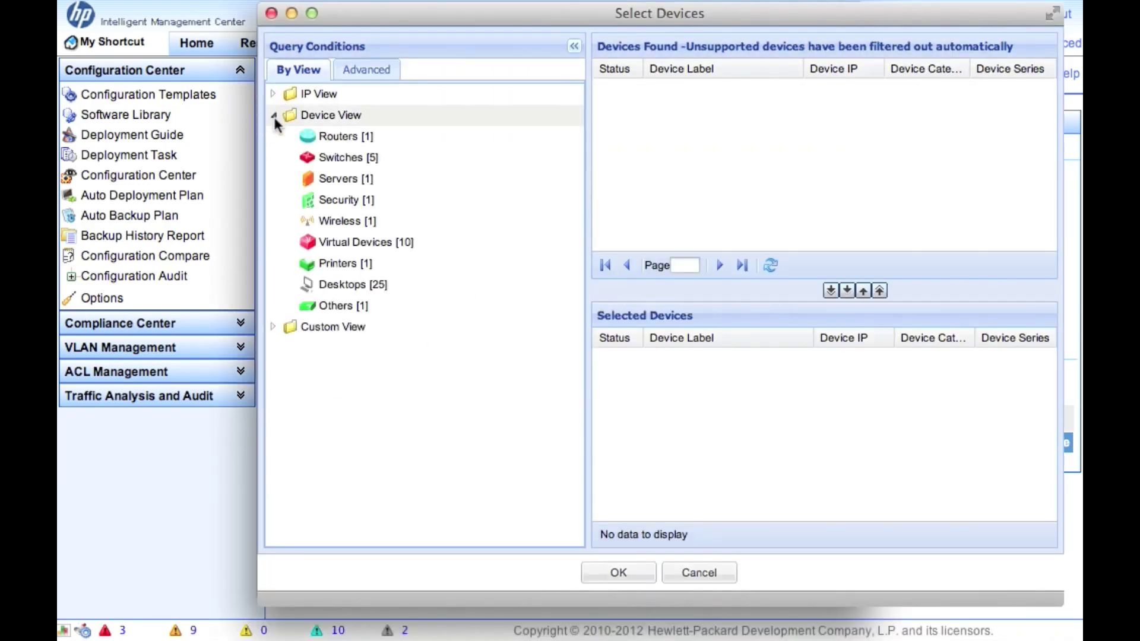
{"action": "left_click", "coordinate": [344, 138]}
{"action": "left_click", "coordinate": [720, 90]}
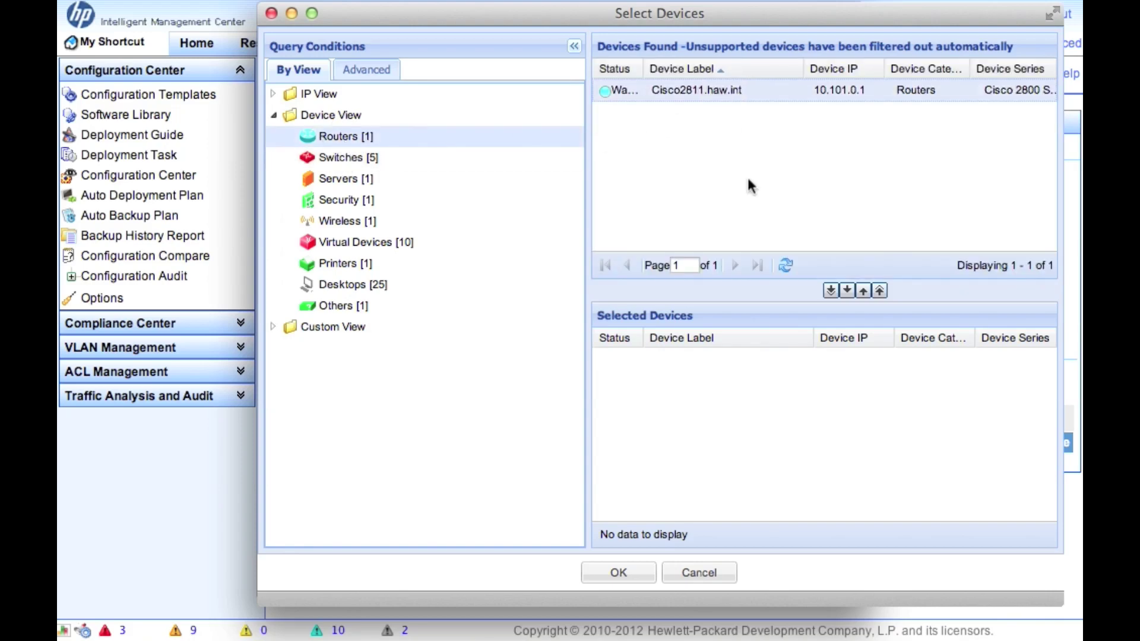
{"action": "left_click", "coordinate": [848, 291]}
{"action": "left_click", "coordinate": [331, 159]}
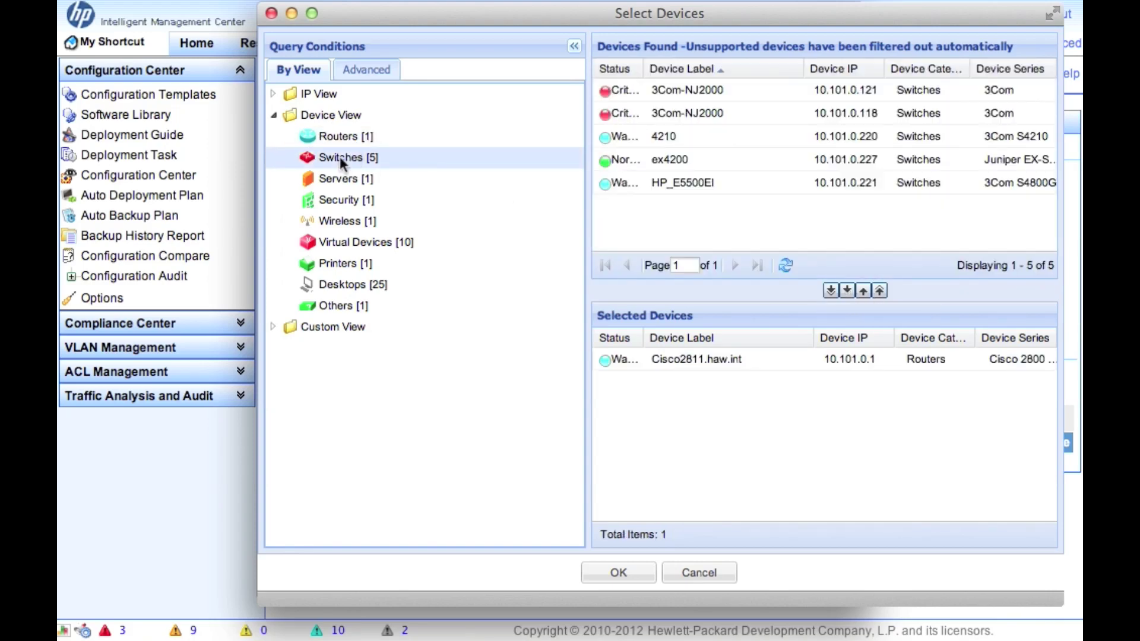
{"action": "left_click", "coordinate": [694, 144]}
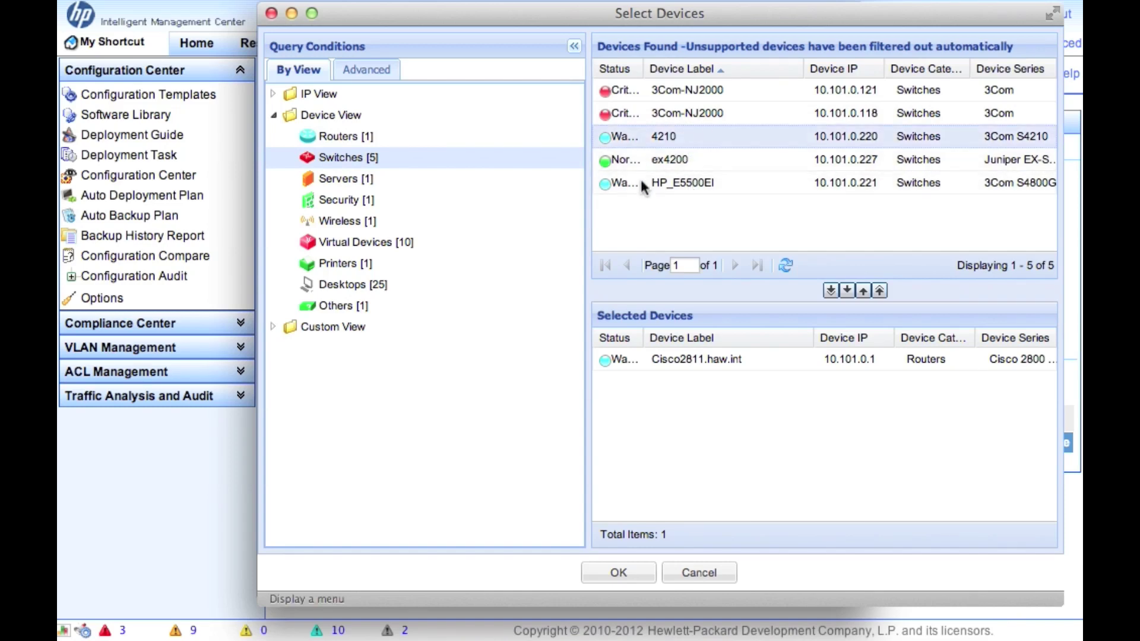
{"action": "left_click", "coordinate": [667, 183], "text": "ctrl"}
{"action": "left_click", "coordinate": [848, 292]}
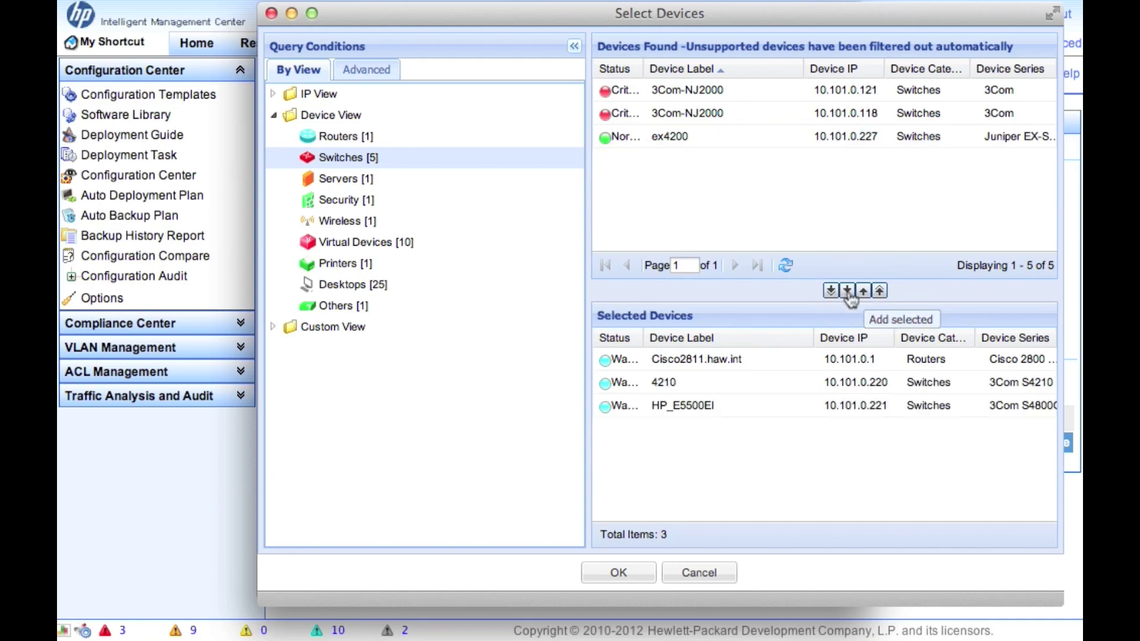
{"action": "left_click", "coordinate": [615, 572]}
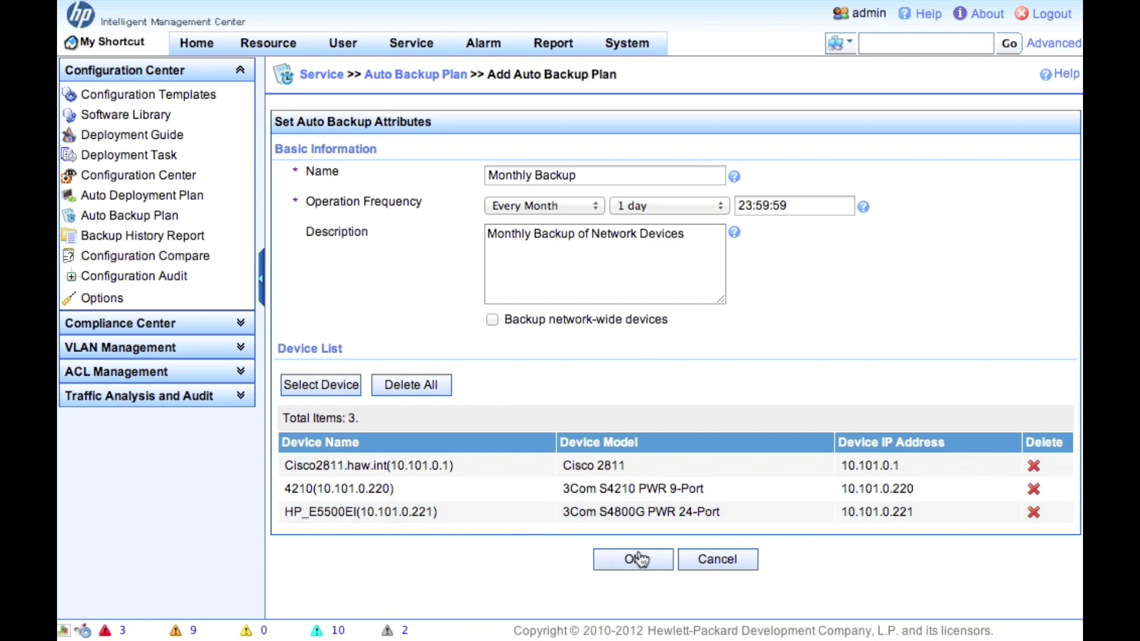
{"action": "left_click", "coordinate": [653, 558]}
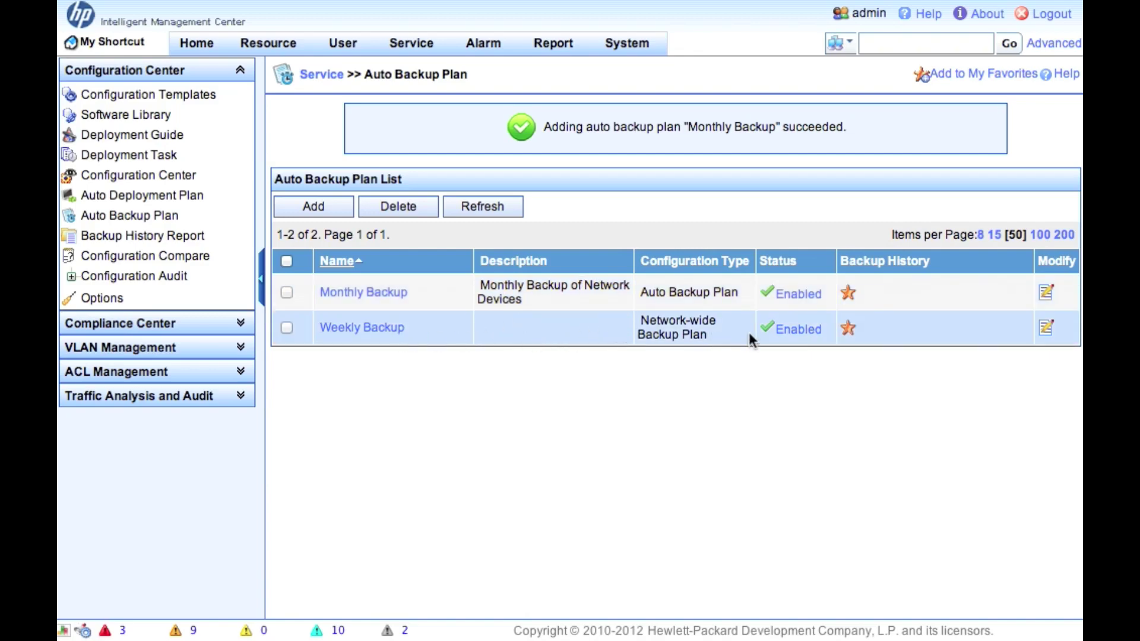
Step: Show Weekly Backup's history: four runs, the 2012-10-01 run Failed
{"action": "left_click", "coordinate": [849, 333]}
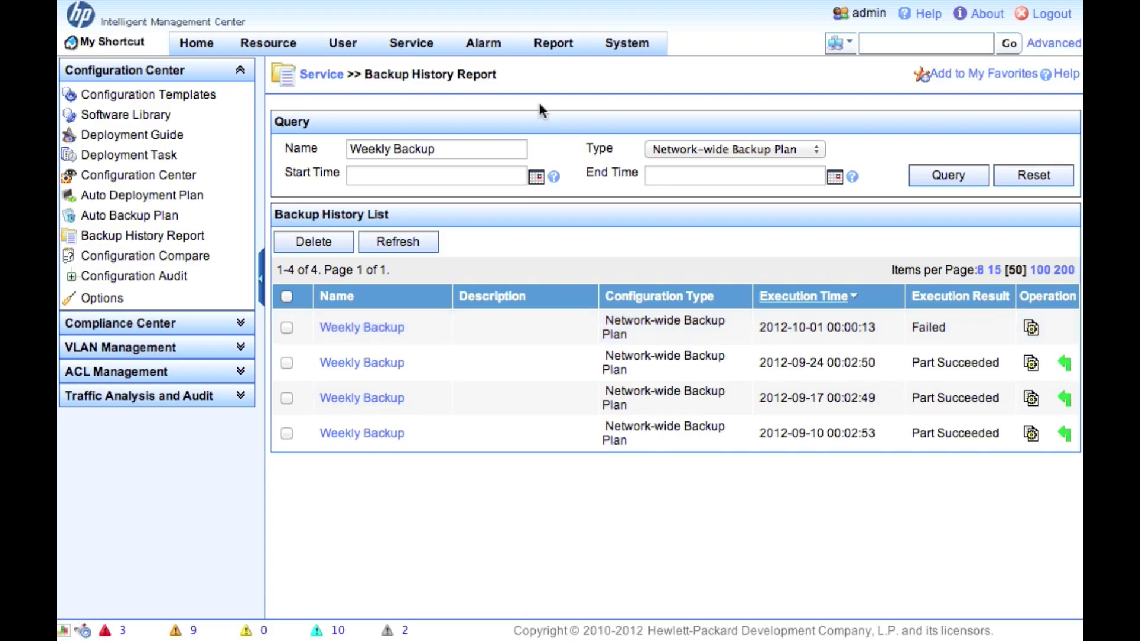
{"action": "mouse_move", "coordinate": [422, 52]}
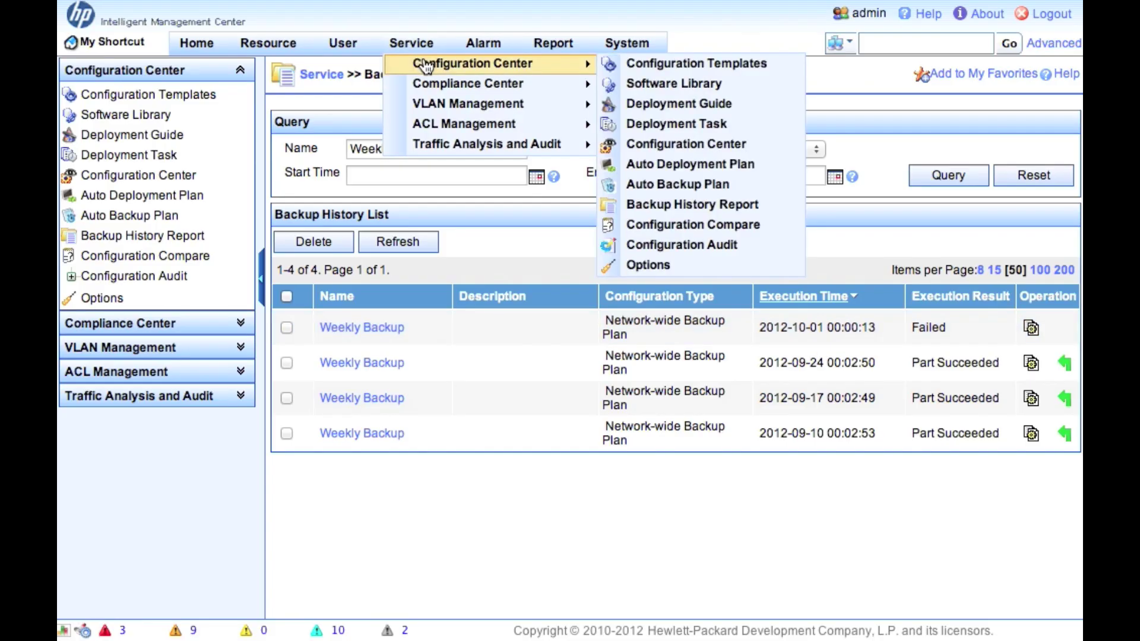
Step: Open configuration management for HP_E5500EI(10.101.0.221) from its Operation menu in Configuration Center
{"action": "left_click", "coordinate": [705, 149]}
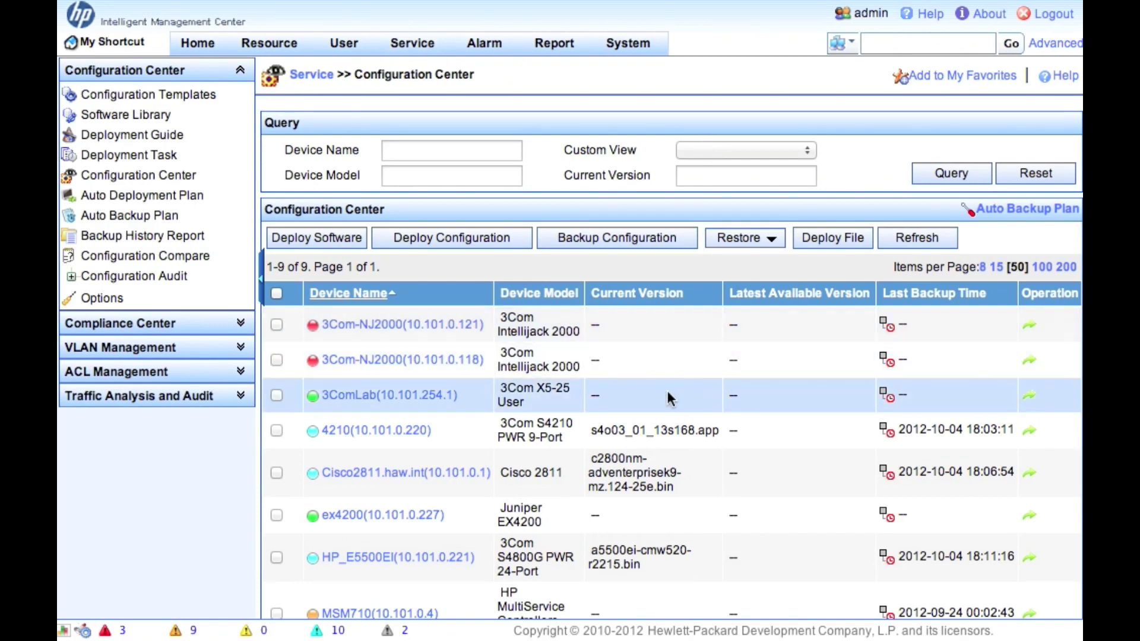
{"action": "scroll", "coordinate": [729, 408], "scroll_direction": "down", "scroll_amount": 3}
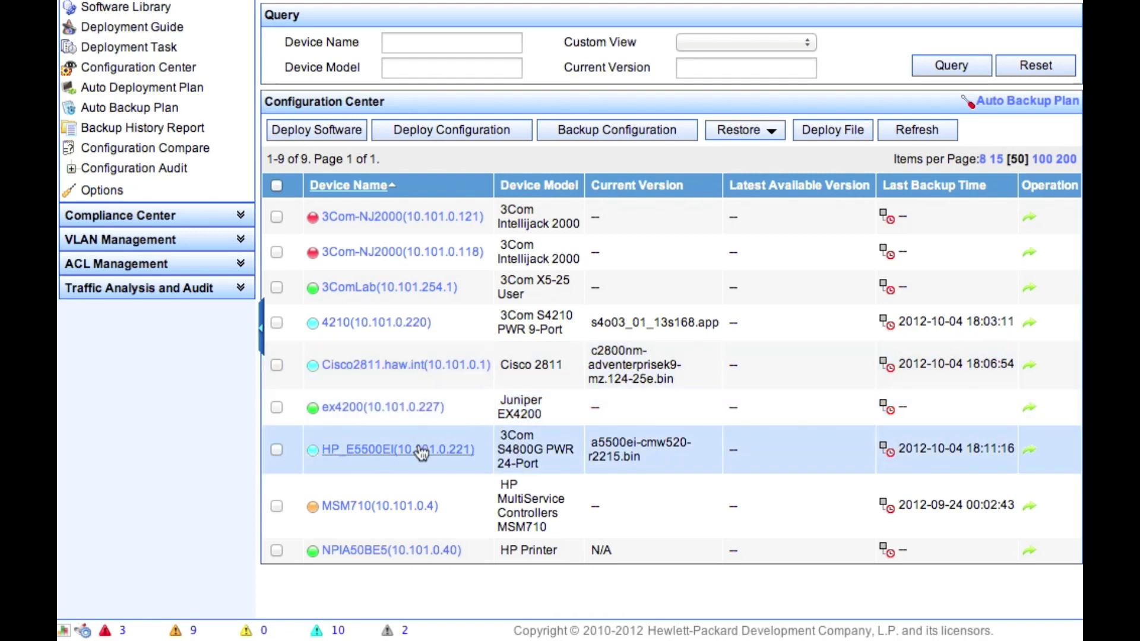
{"action": "left_click", "coordinate": [1031, 452]}
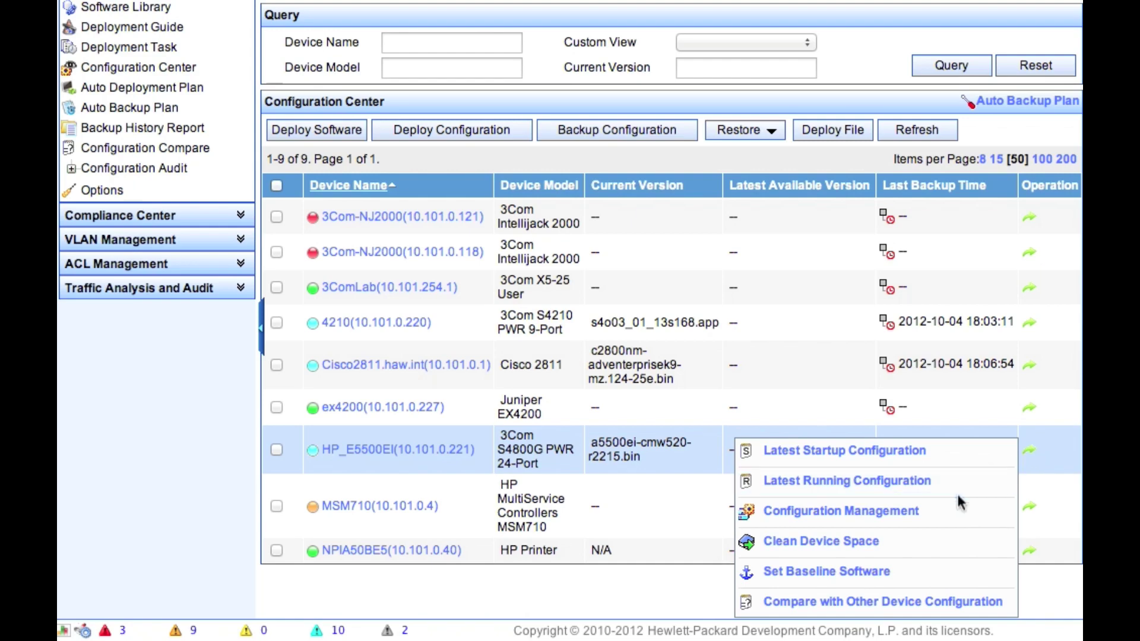
{"action": "left_click", "coordinate": [927, 515]}
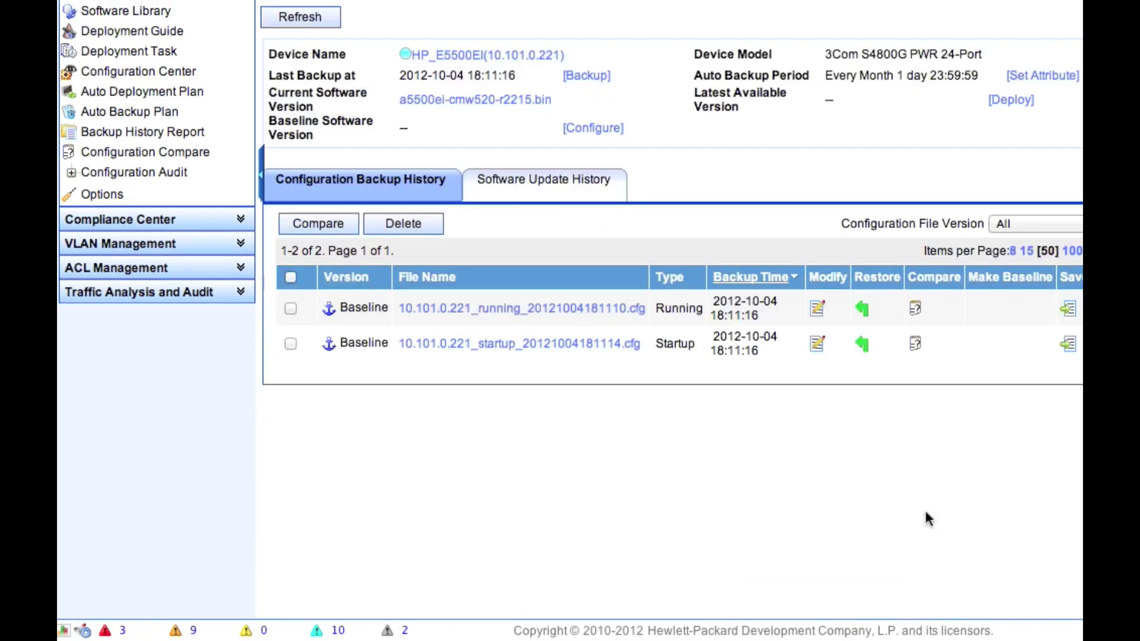
Step: Manually back up HP_E5500EI's configuration and select the baseline running config for comparison
{"action": "scroll", "coordinate": [893, 486], "scroll_direction": "right", "scroll_amount": 2}
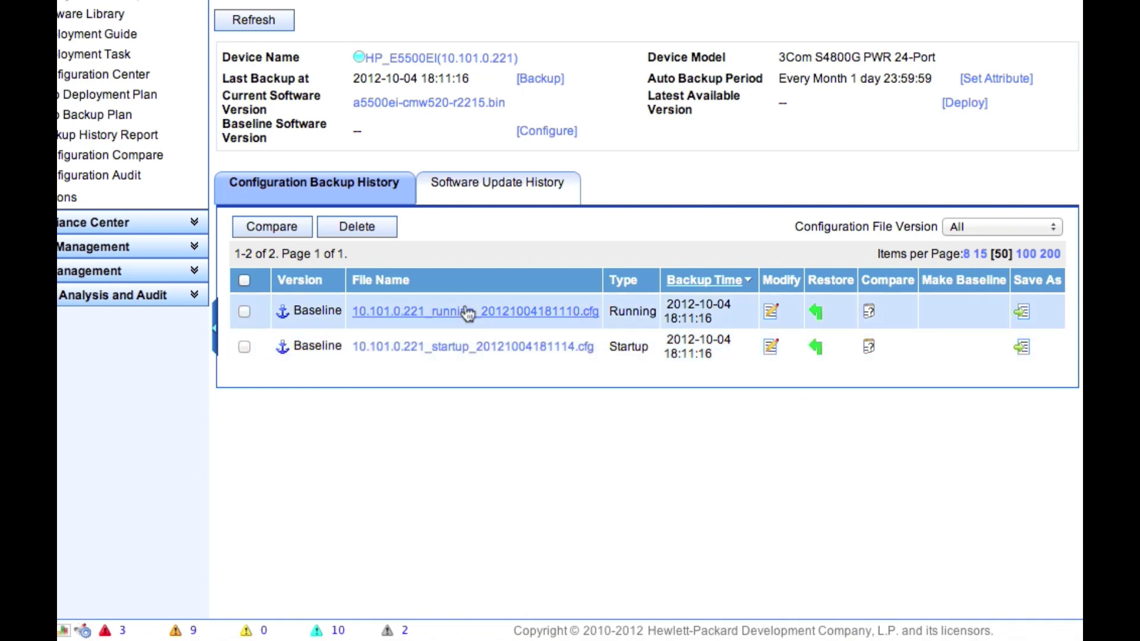
{"action": "left_click", "coordinate": [538, 81]}
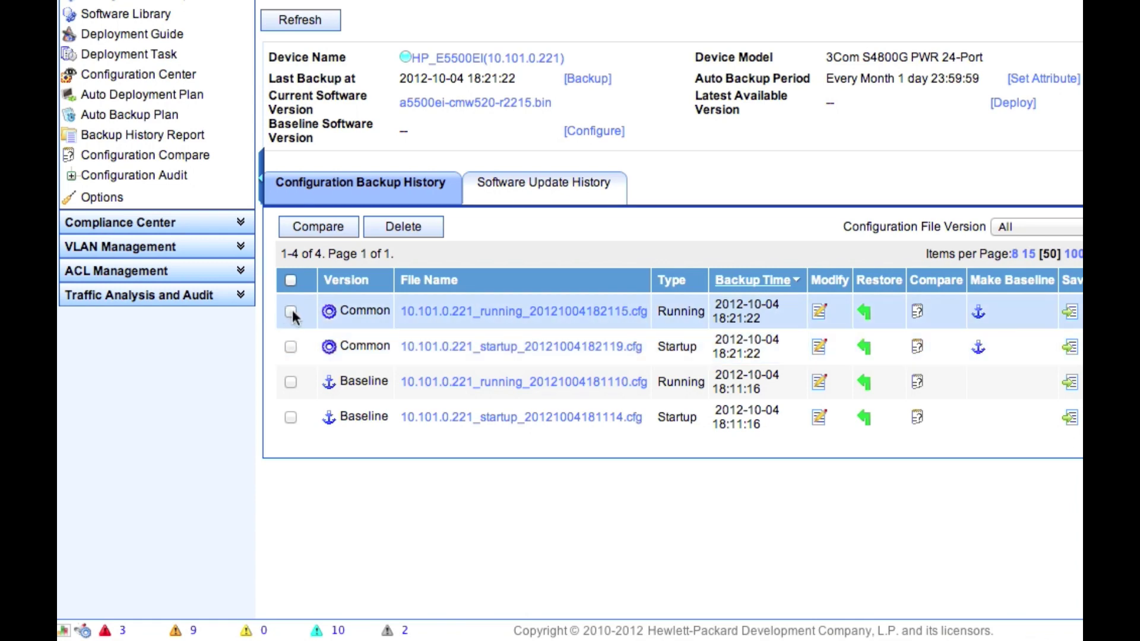
{"action": "left_click", "coordinate": [291, 383]}
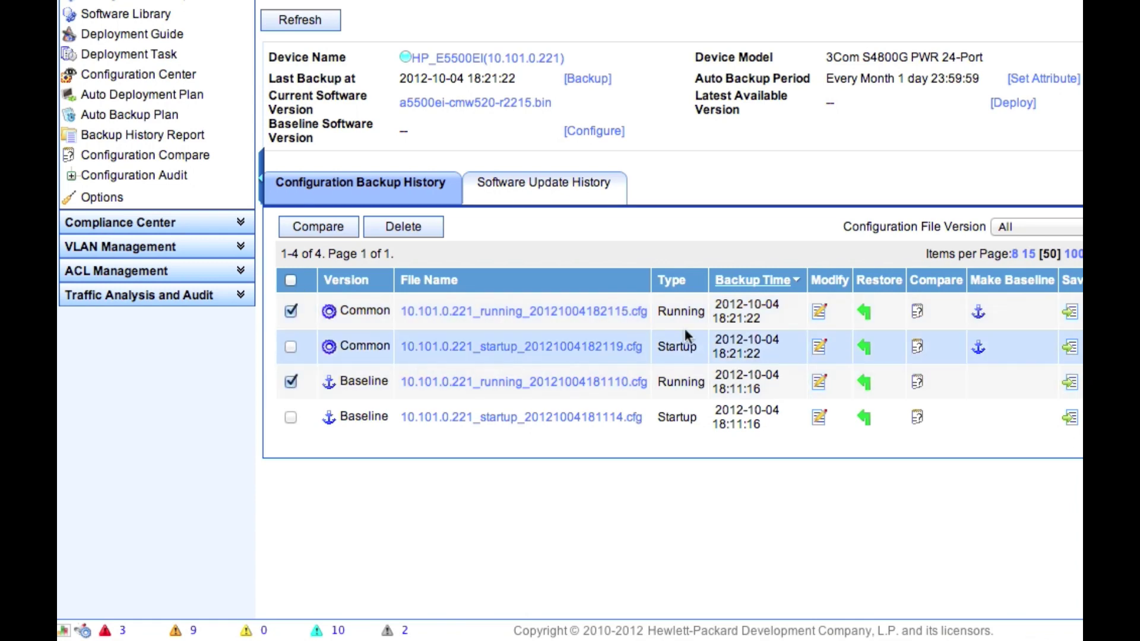
Step: Compare running configs (828 identical lines), then make 20121004182115.cfg the baseline
{"action": "left_click", "coordinate": [346, 233]}
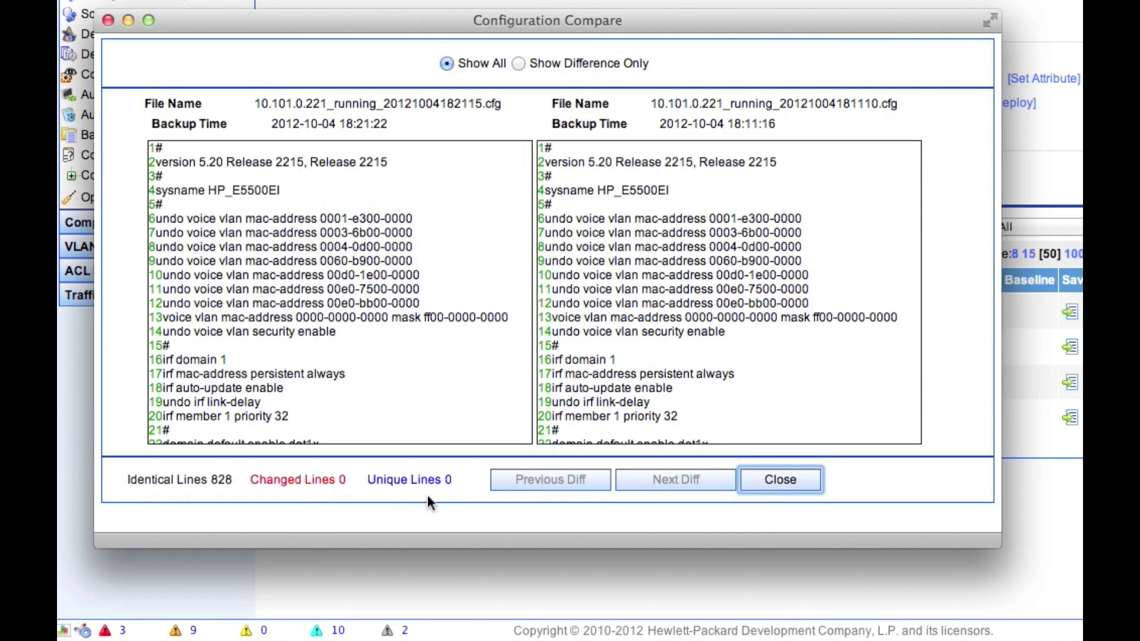
{"action": "left_click", "coordinate": [522, 63]}
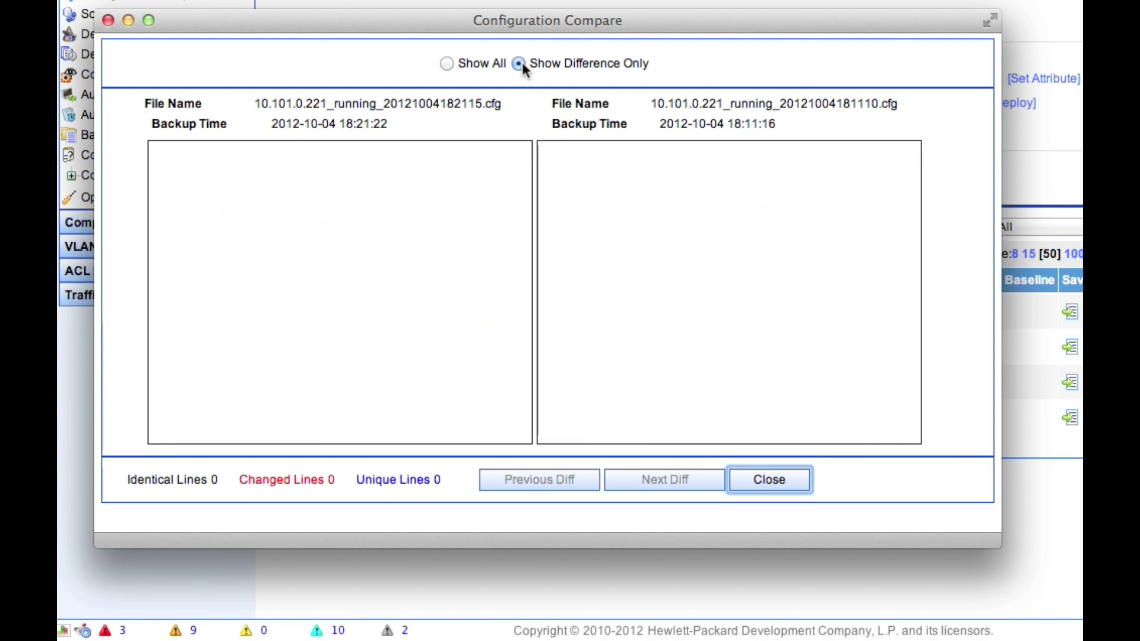
{"action": "left_click", "coordinate": [448, 63]}
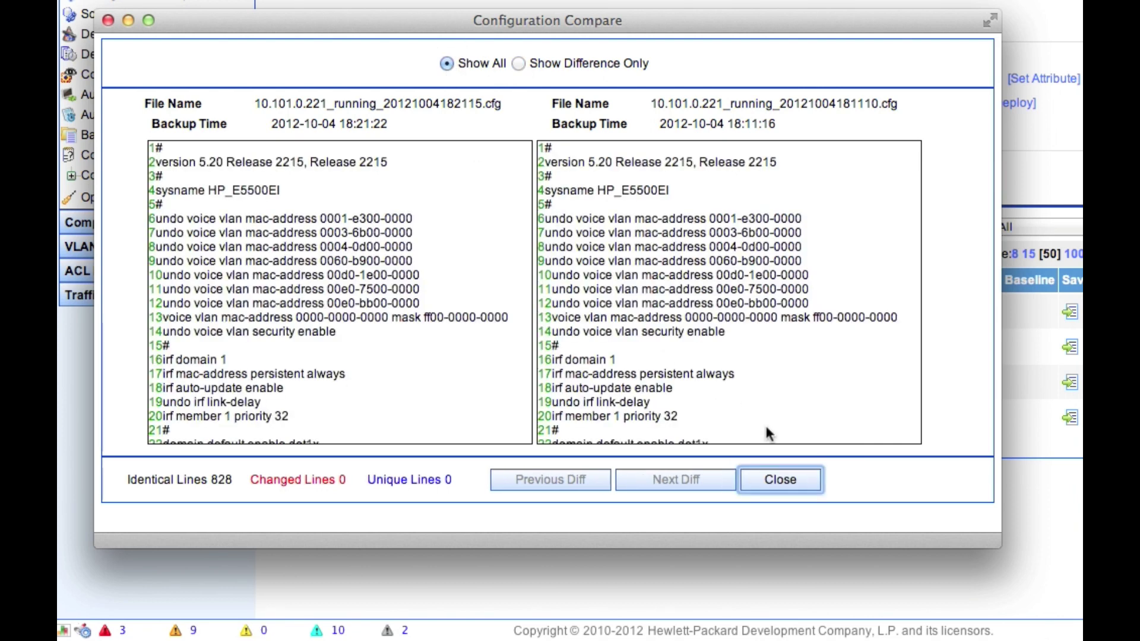
{"action": "left_click", "coordinate": [779, 480]}
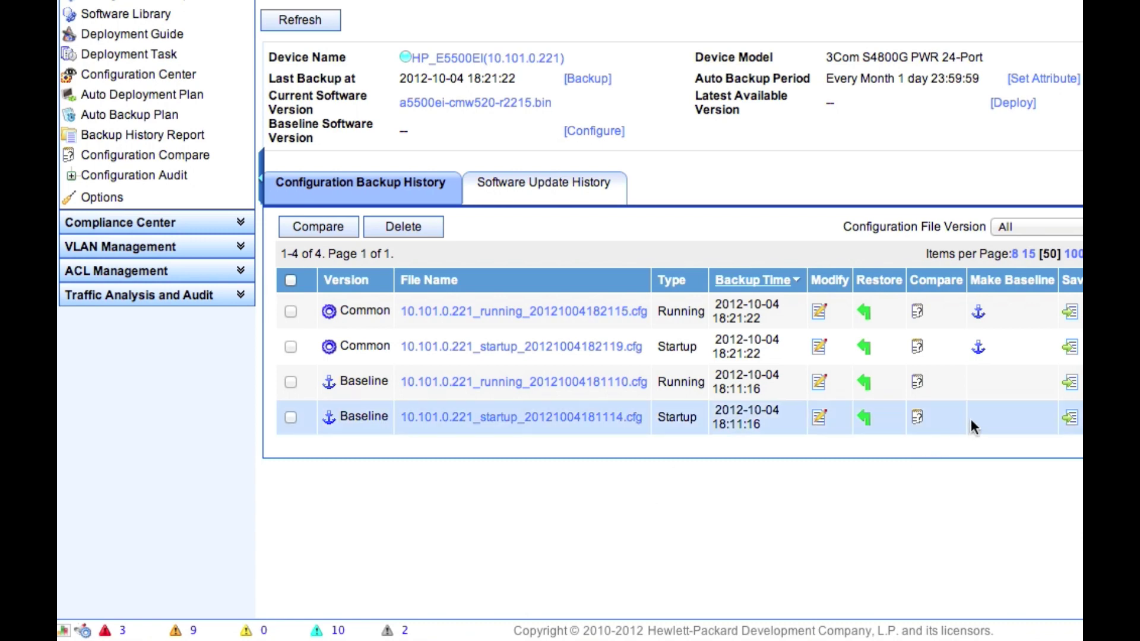
{"action": "left_click", "coordinate": [980, 315]}
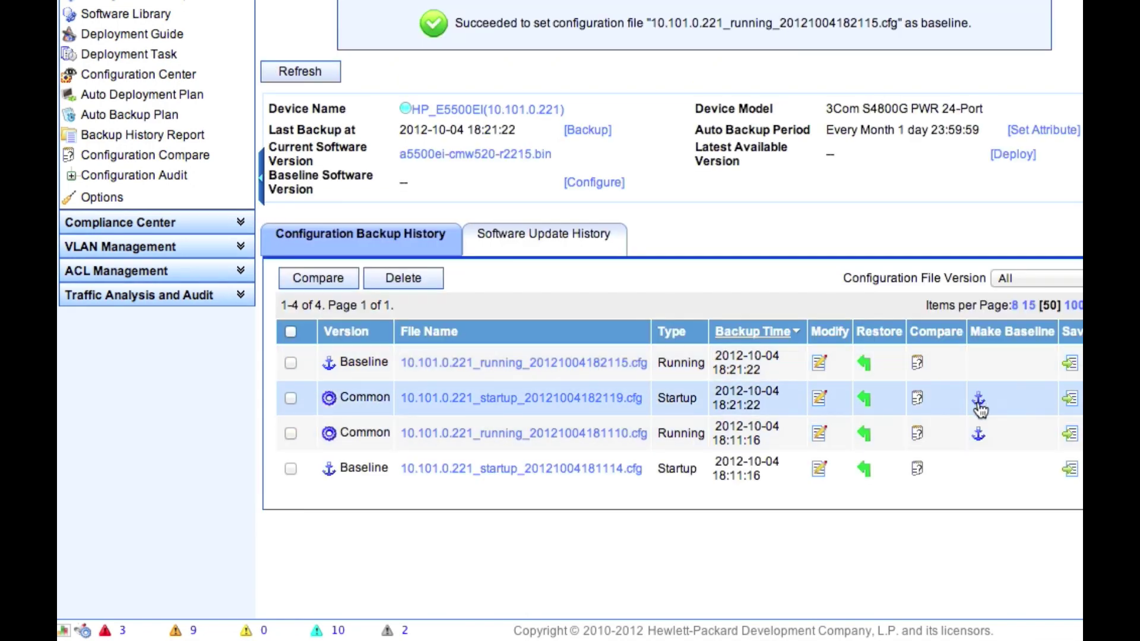
Step: Make the new startup file 20121004182119.cfg the baseline as well
{"action": "left_click", "coordinate": [979, 407]}
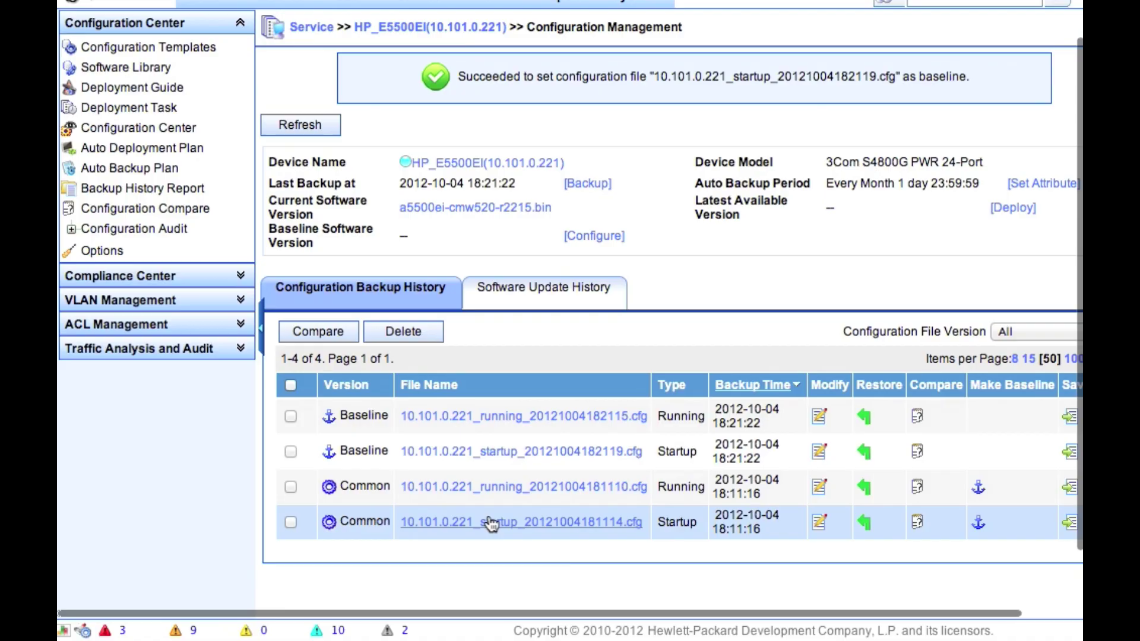
{"action": "left_click", "coordinate": [71, 230]}
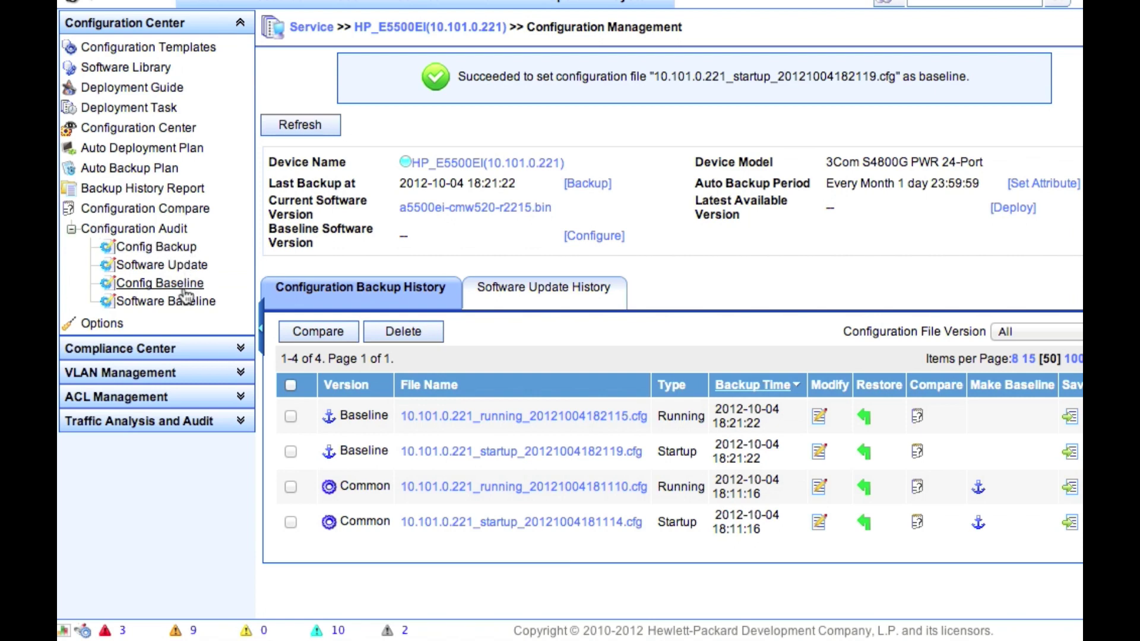
Step: Review the Config Baseline audit, where both HP_E5500EI configs are Identical to baseline
{"action": "left_click", "coordinate": [169, 283]}
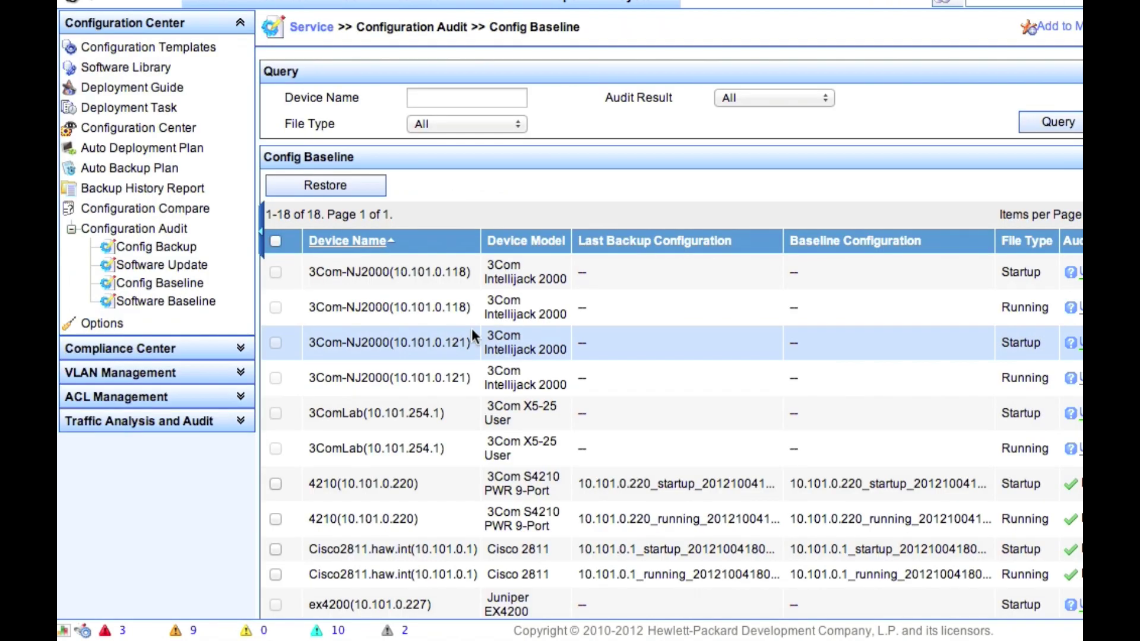
{"action": "scroll", "coordinate": [659, 343], "scroll_direction": "right", "scroll_amount": 4}
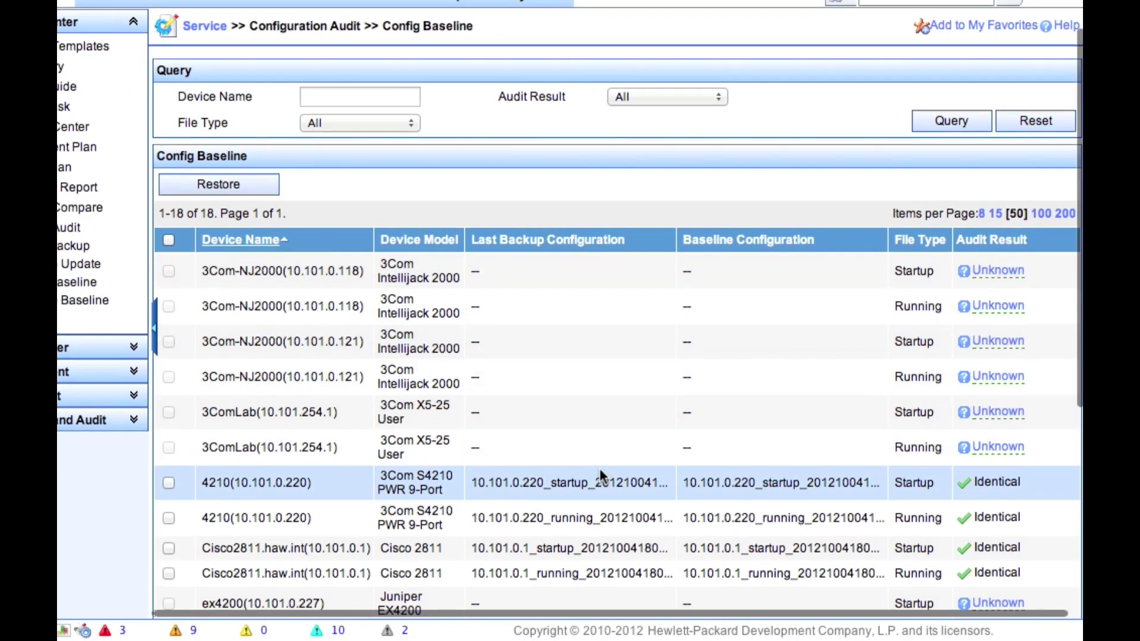
{"action": "scroll", "coordinate": [600, 470], "scroll_direction": "down", "scroll_amount": 5}
{"action": "scroll", "coordinate": [600, 468], "scroll_direction": "down", "scroll_amount": 1}
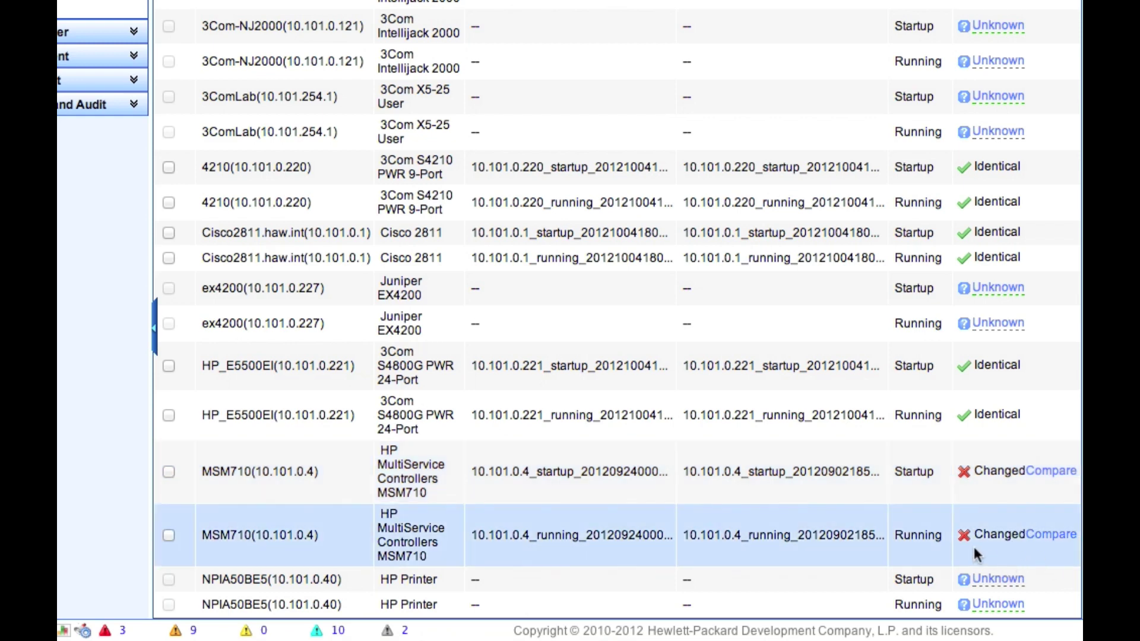
{"action": "scroll", "coordinate": [795, 343], "scroll_direction": "up", "scroll_amount": 10}
{"action": "scroll", "coordinate": [795, 343], "scroll_direction": "left", "scroll_amount": 2}
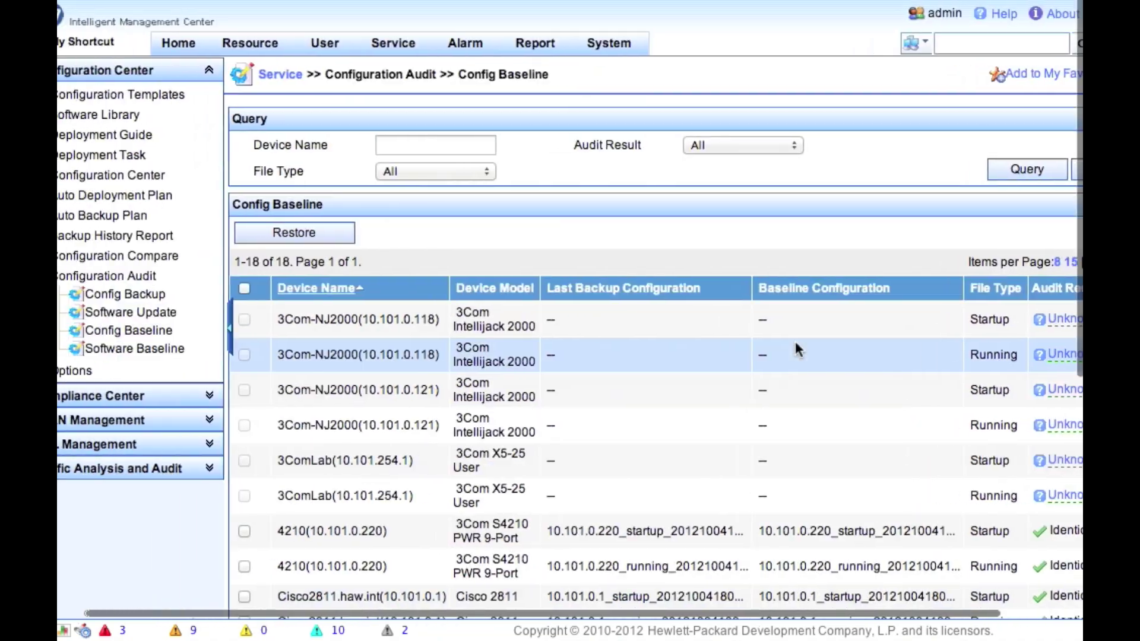
{"action": "scroll", "coordinate": [796, 350], "scroll_direction": "left", "scroll_amount": 2}
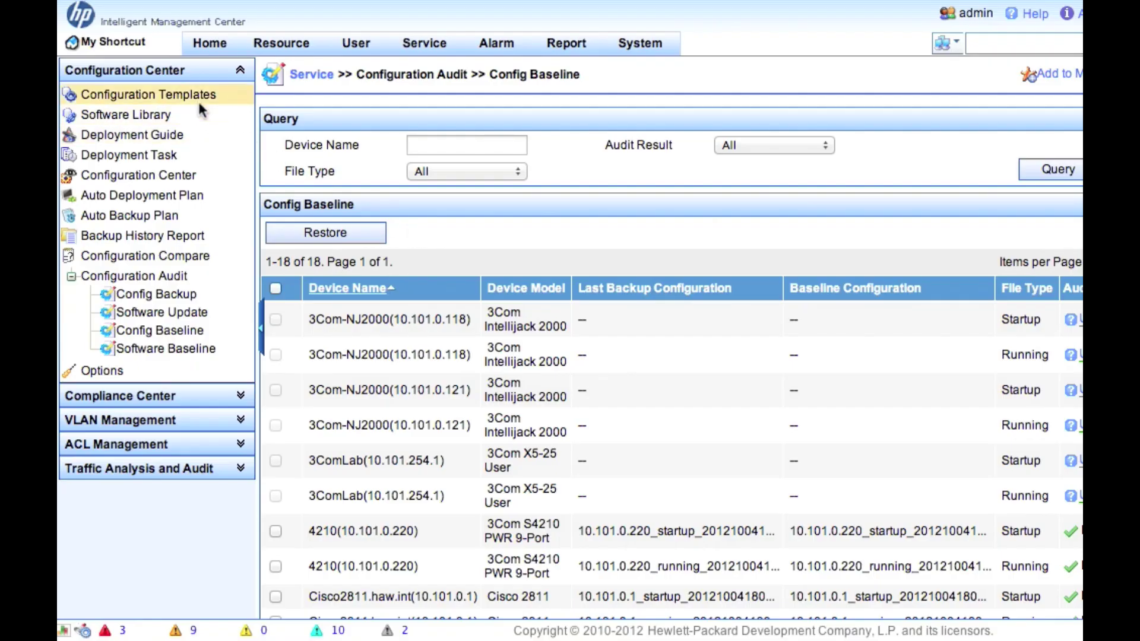
{"action": "left_click", "coordinate": [198, 101]}
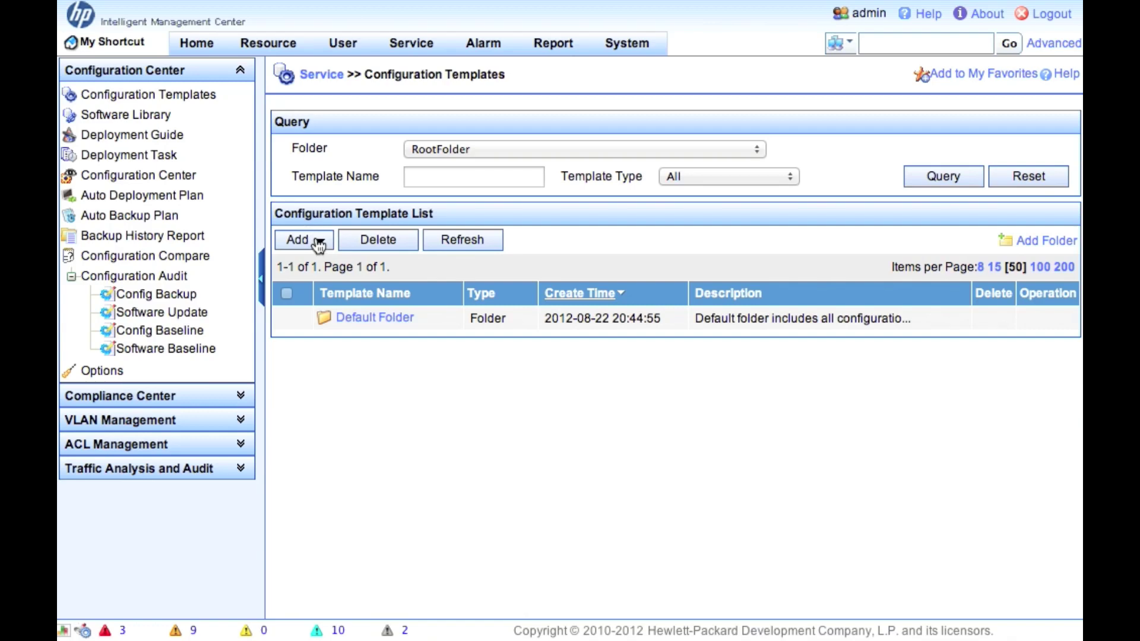
{"action": "left_click", "coordinate": [359, 317]}
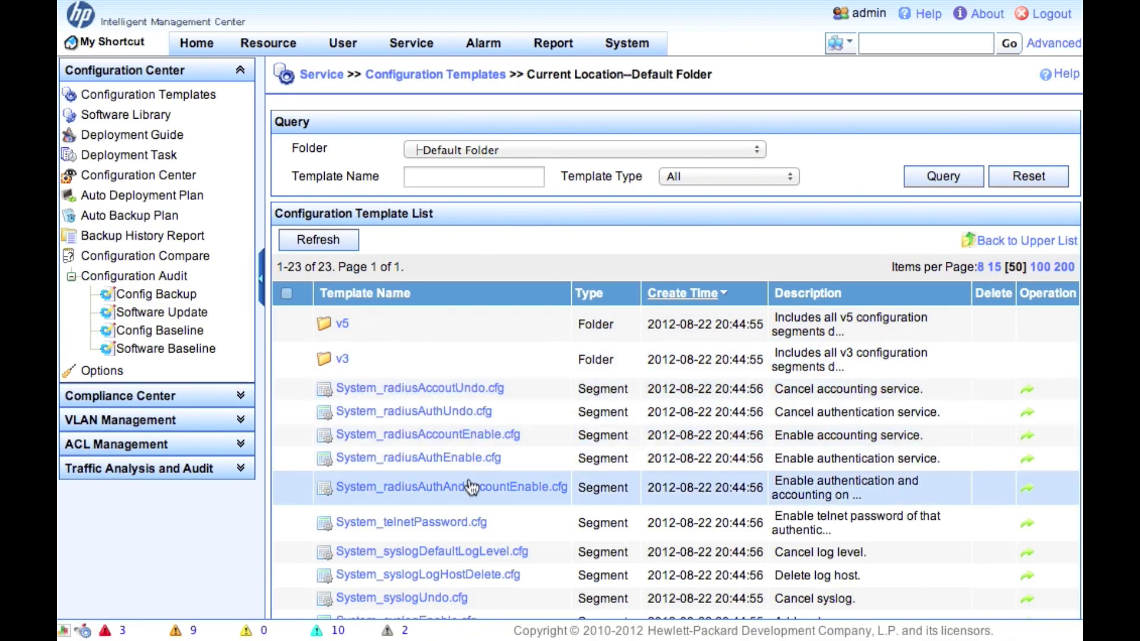
{"action": "scroll", "coordinate": [479, 564], "scroll_direction": "down", "scroll_amount": 5}
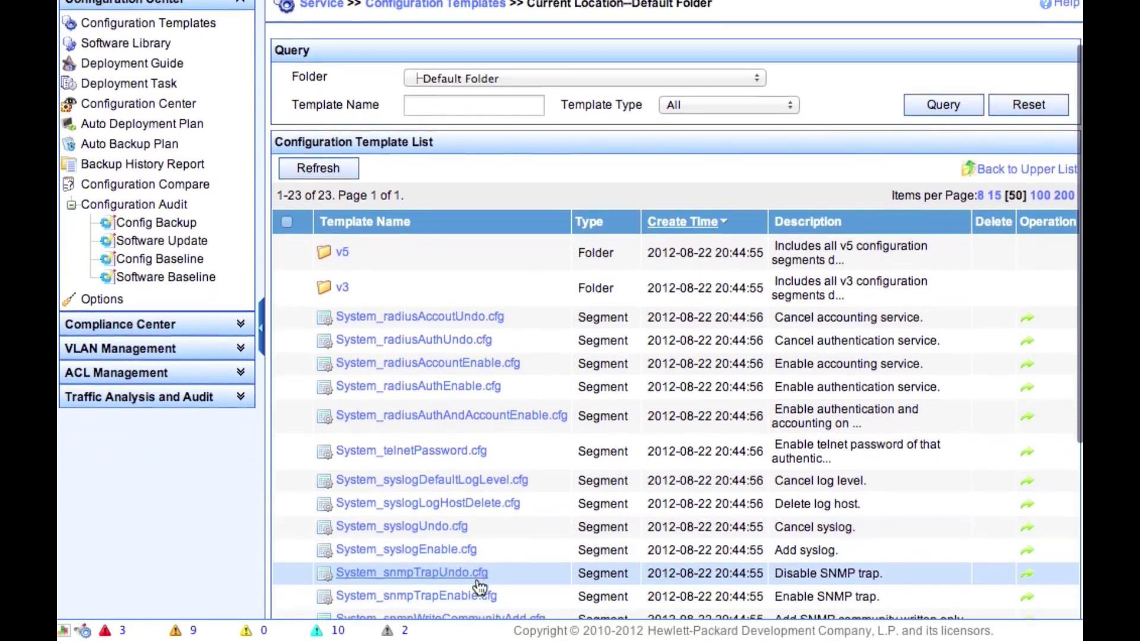
{"action": "scroll", "coordinate": [478, 582], "scroll_direction": "down", "scroll_amount": 5}
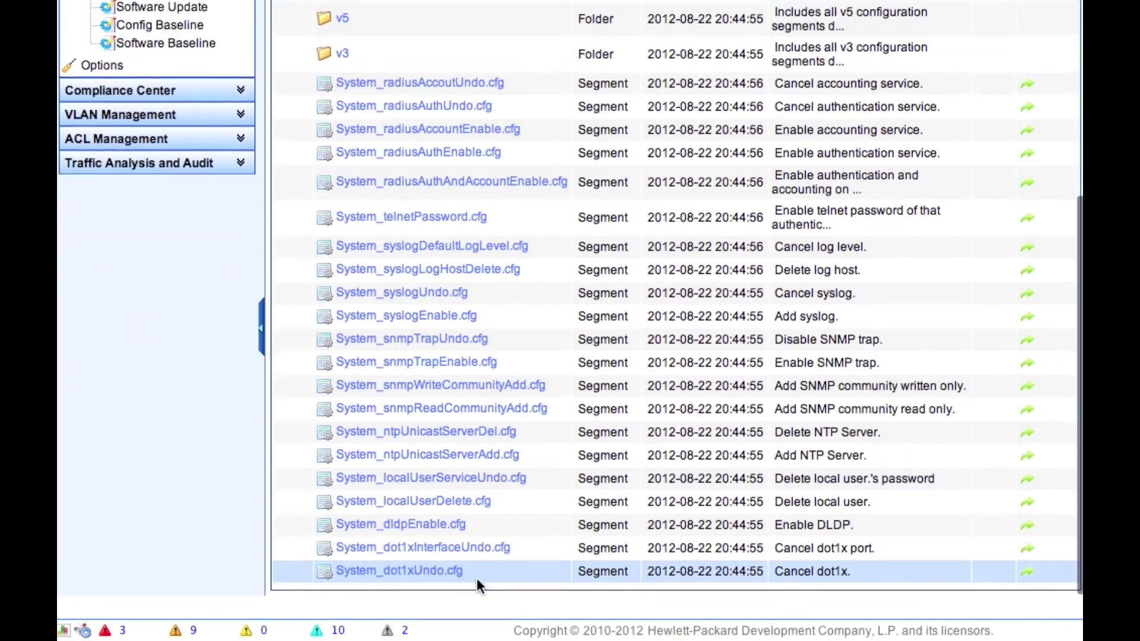
{"action": "scroll", "coordinate": [478, 585], "scroll_direction": "up", "scroll_amount": 1}
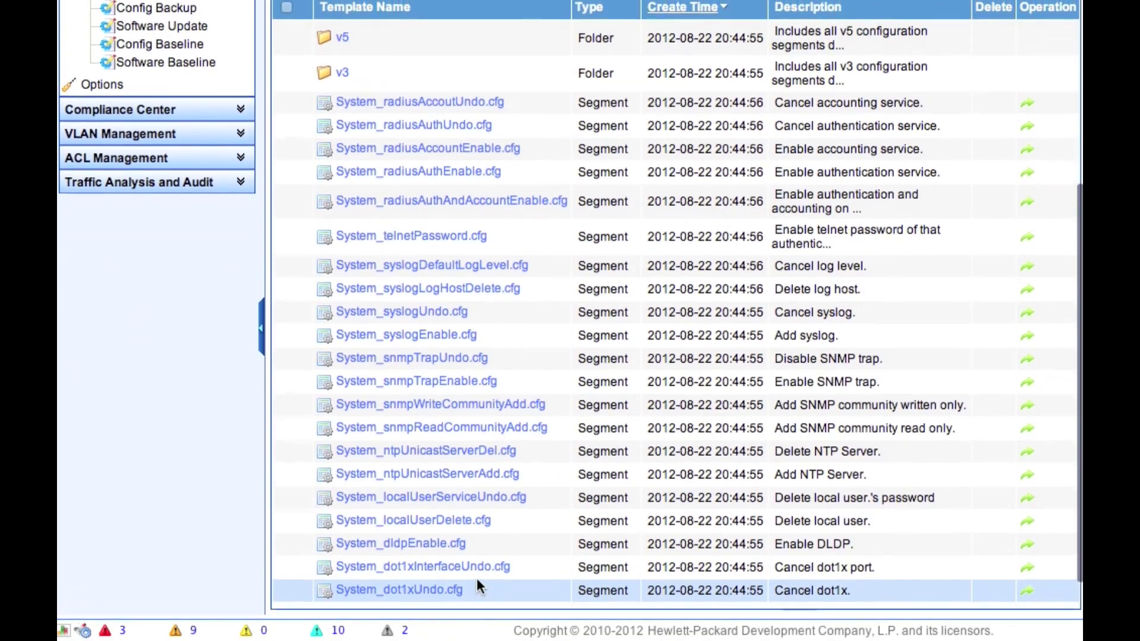
{"action": "scroll", "coordinate": [479, 588], "scroll_direction": "up", "scroll_amount": 8}
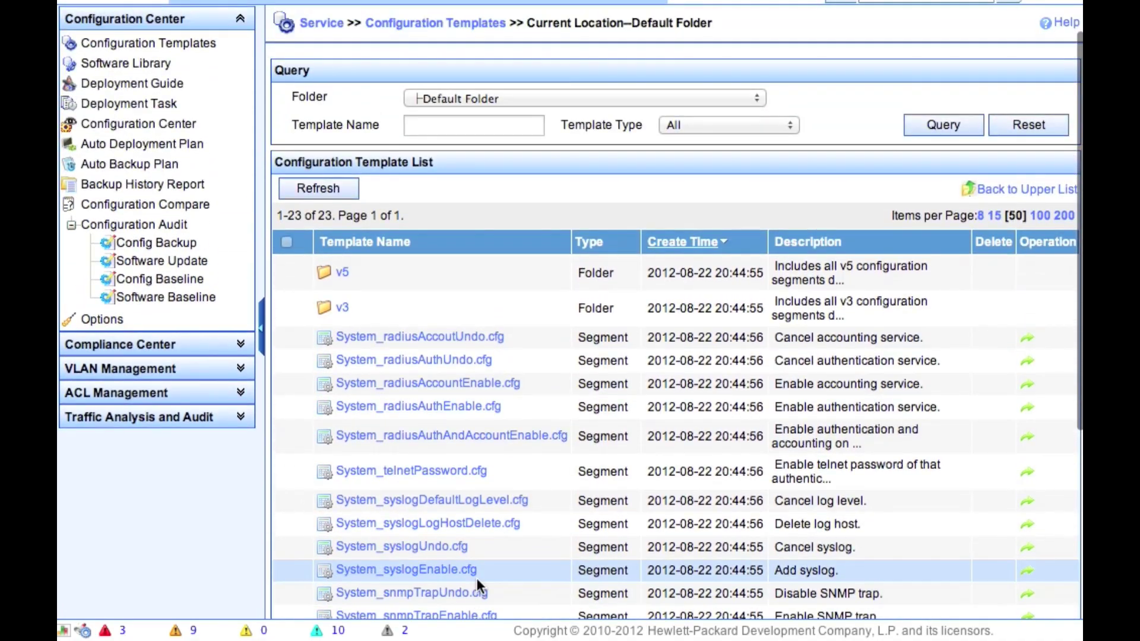
{"action": "scroll", "coordinate": [478, 587], "scroll_direction": "up", "scroll_amount": 1}
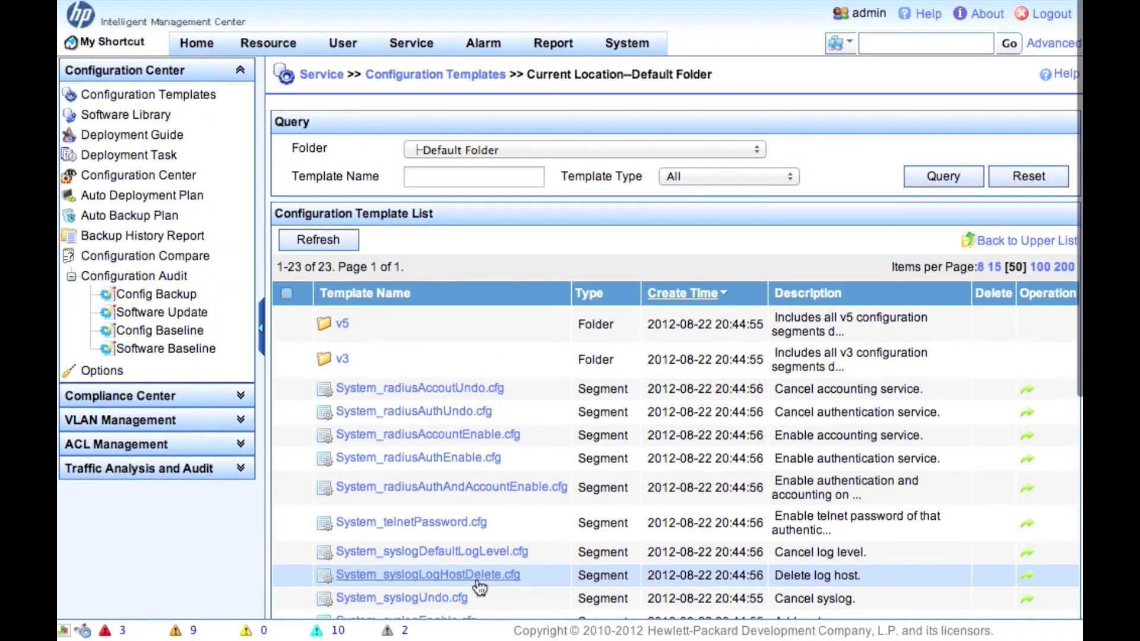
{"action": "left_click", "coordinate": [342, 324]}
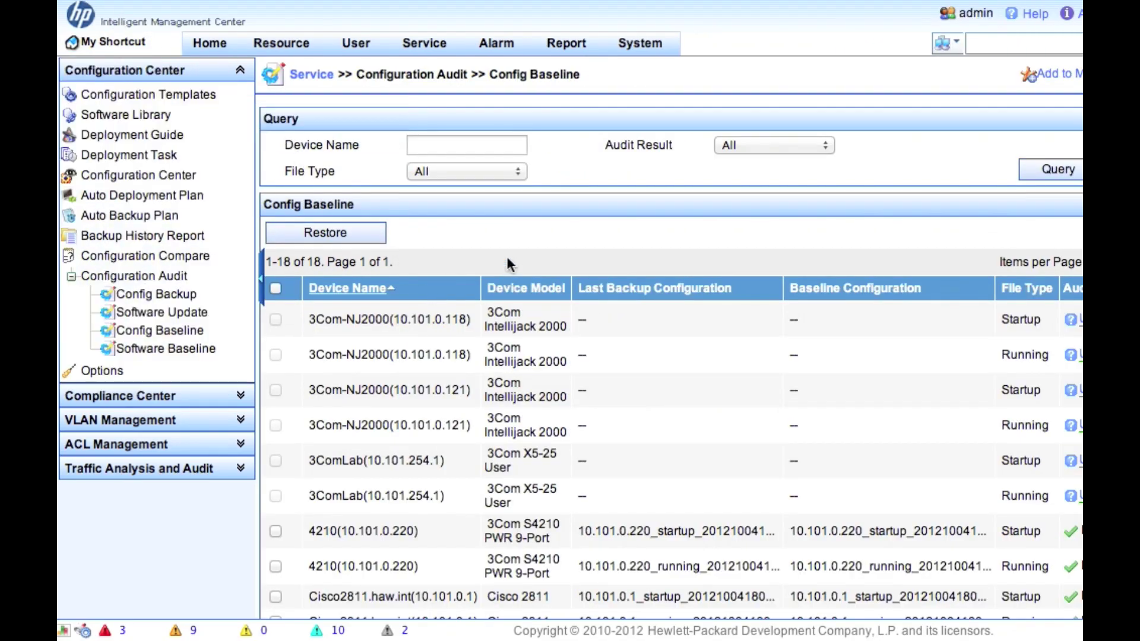
{"action": "left_click", "coordinate": [160, 103]}
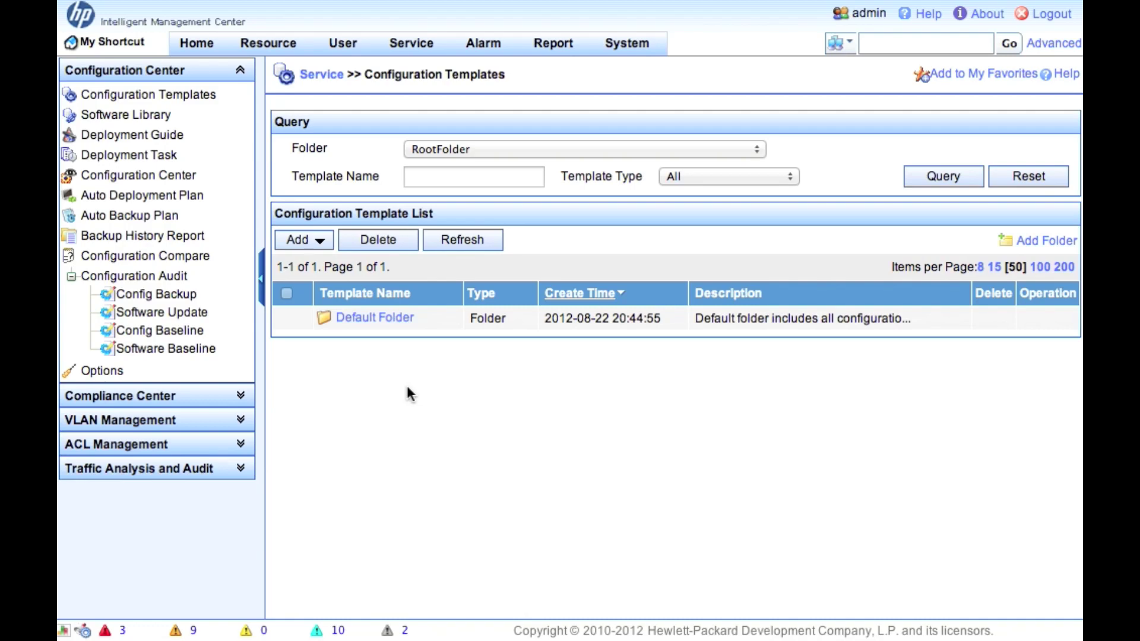
Step: Add folder 'Kontrol Issues Scripts' described as 'Script Repository for Kontrol issues Operators'
{"action": "left_click", "coordinate": [320, 242]}
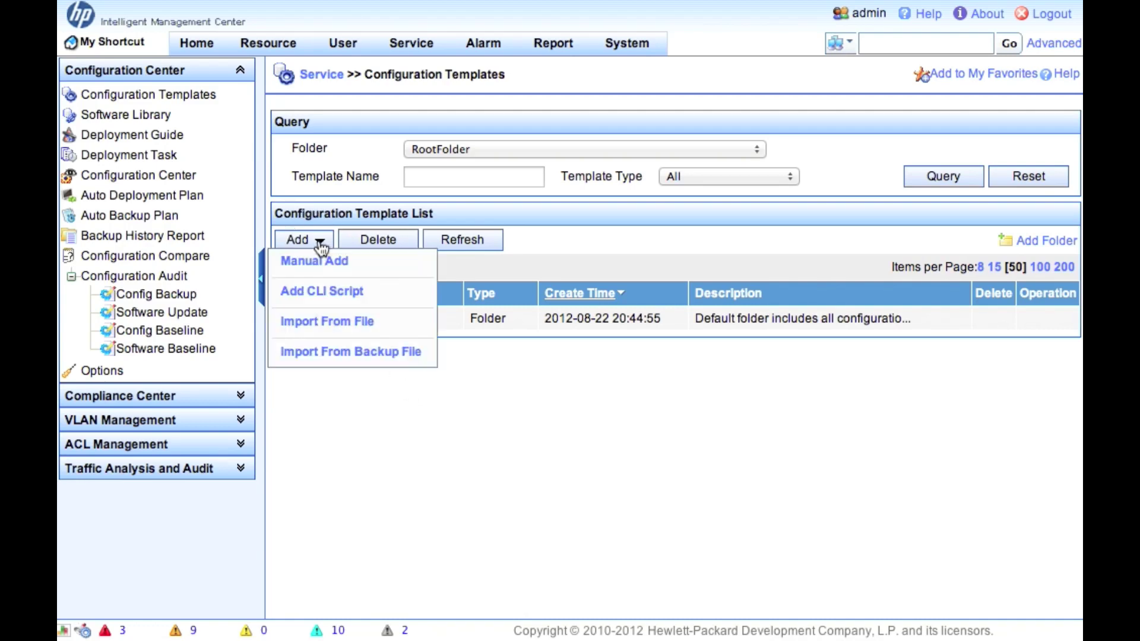
{"action": "left_click", "coordinate": [560, 416]}
{"action": "left_click", "coordinate": [1042, 250]}
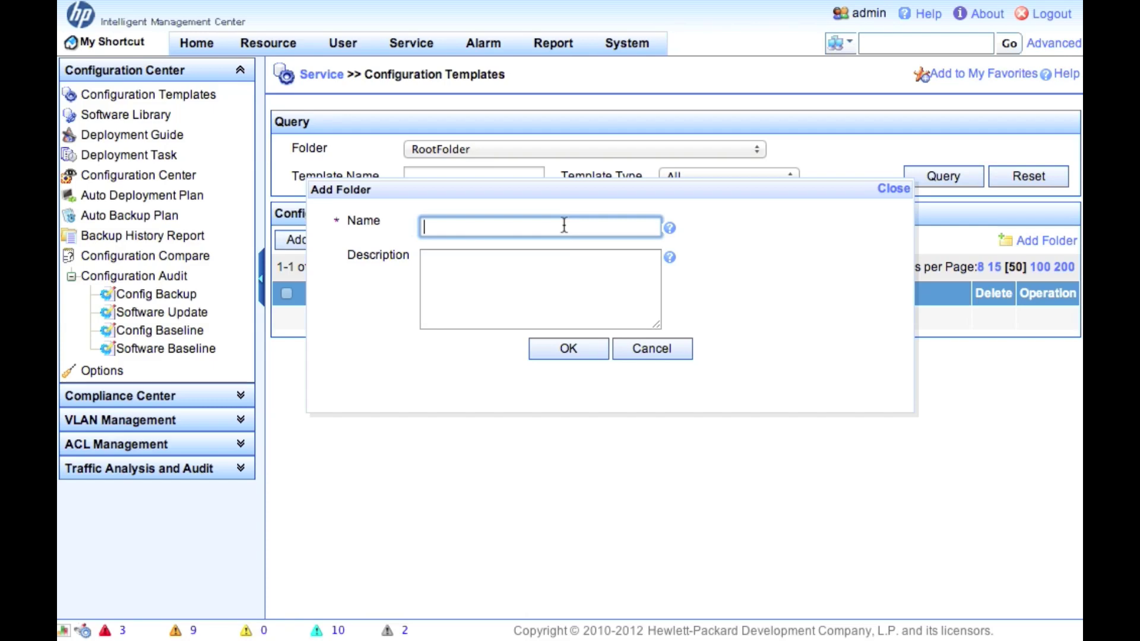
{"action": "type", "text": "Kontrol Issues Scripts"}
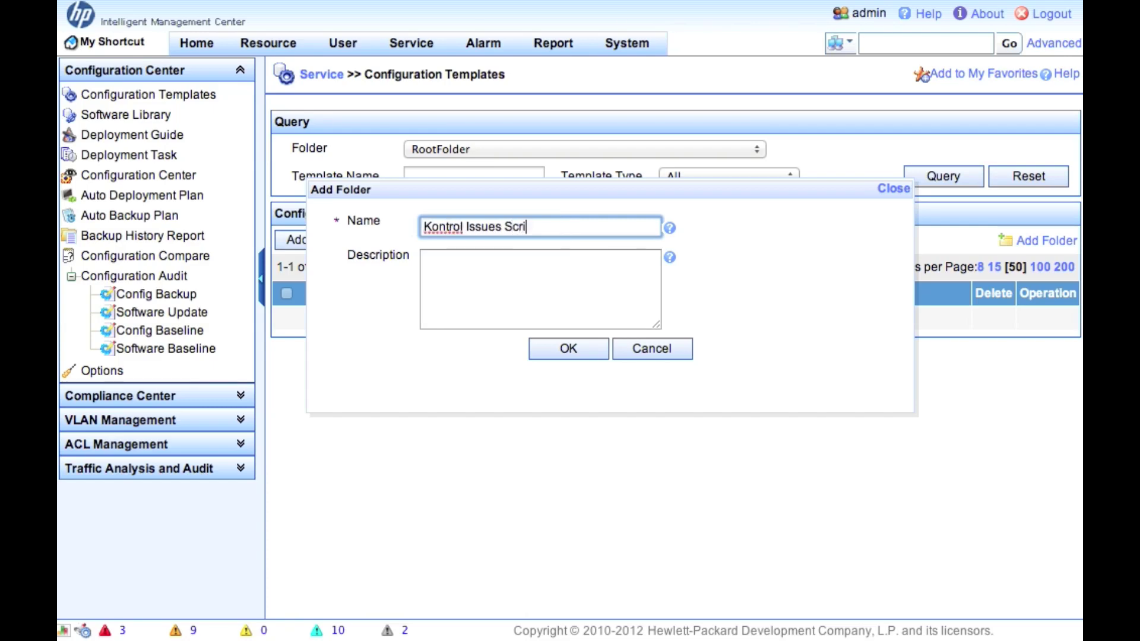
{"action": "left_click", "coordinate": [464, 280]}
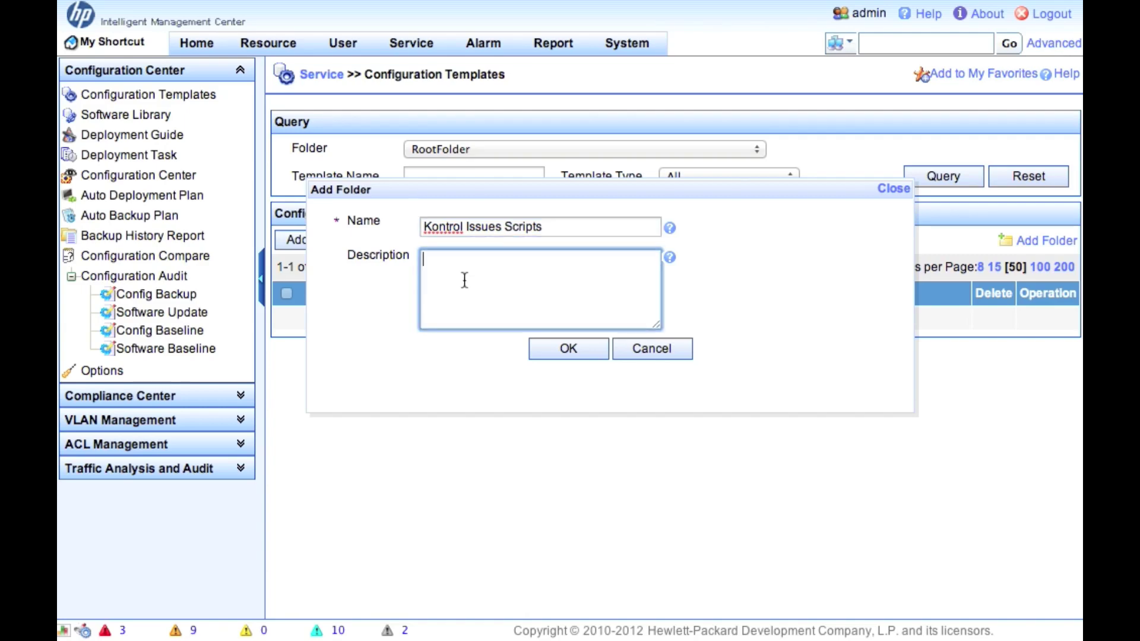
{"action": "type", "text": "Script Repository for"}
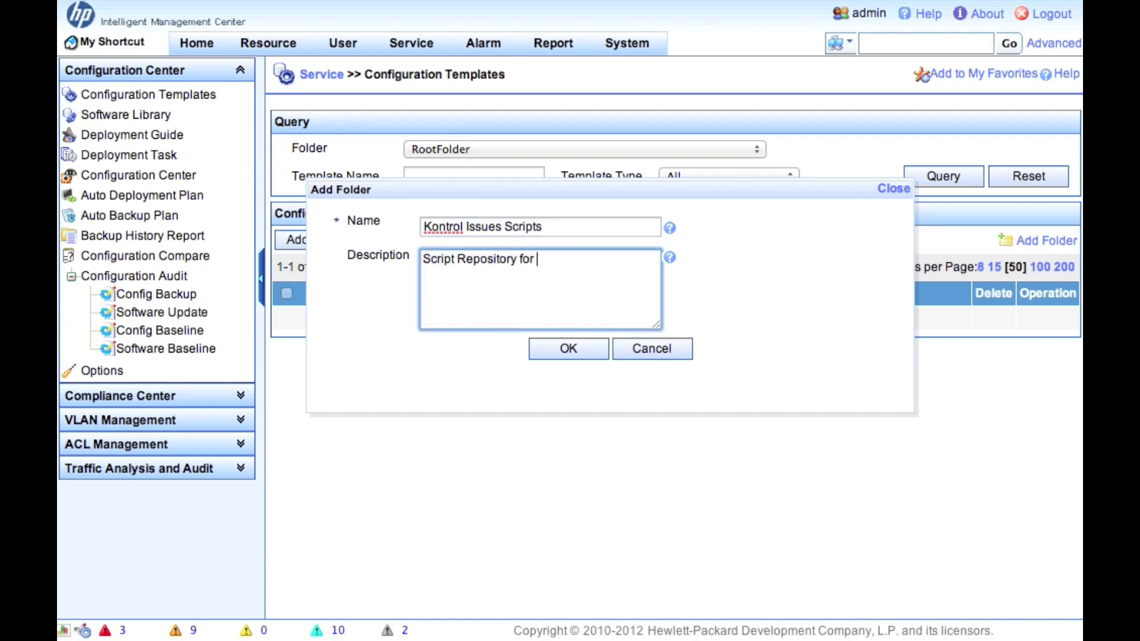
{"action": "type", "text": " Kontrol issues Operators"}
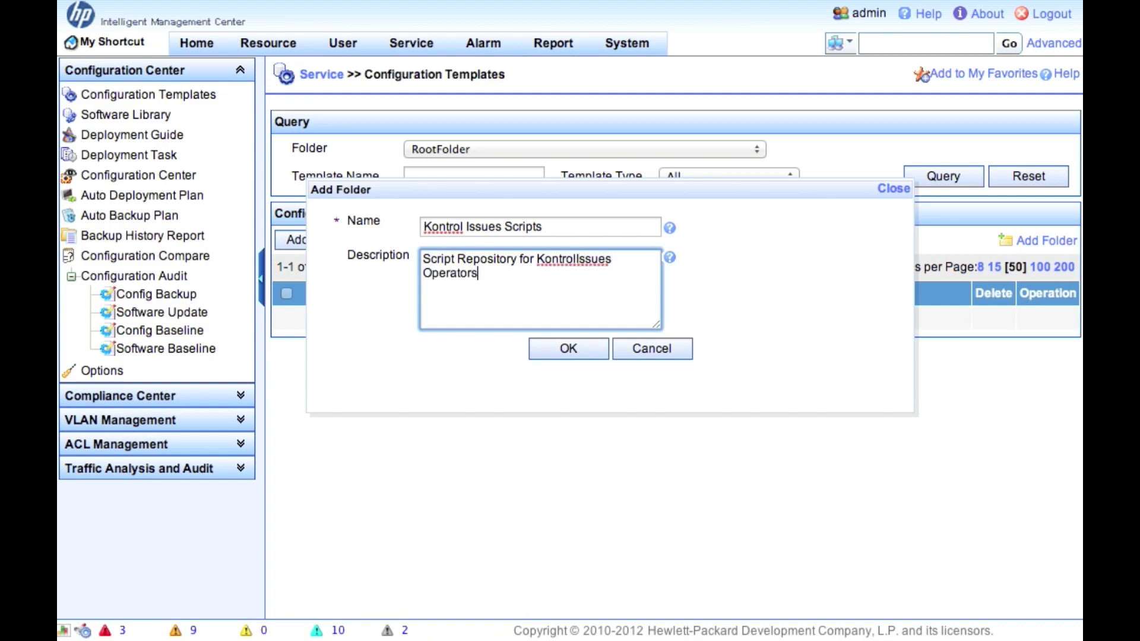
Step: Replace the spaces with underscores, create the Kontrol_Issues_Scripts folder, and open it
{"action": "left_click", "coordinate": [565, 351]}
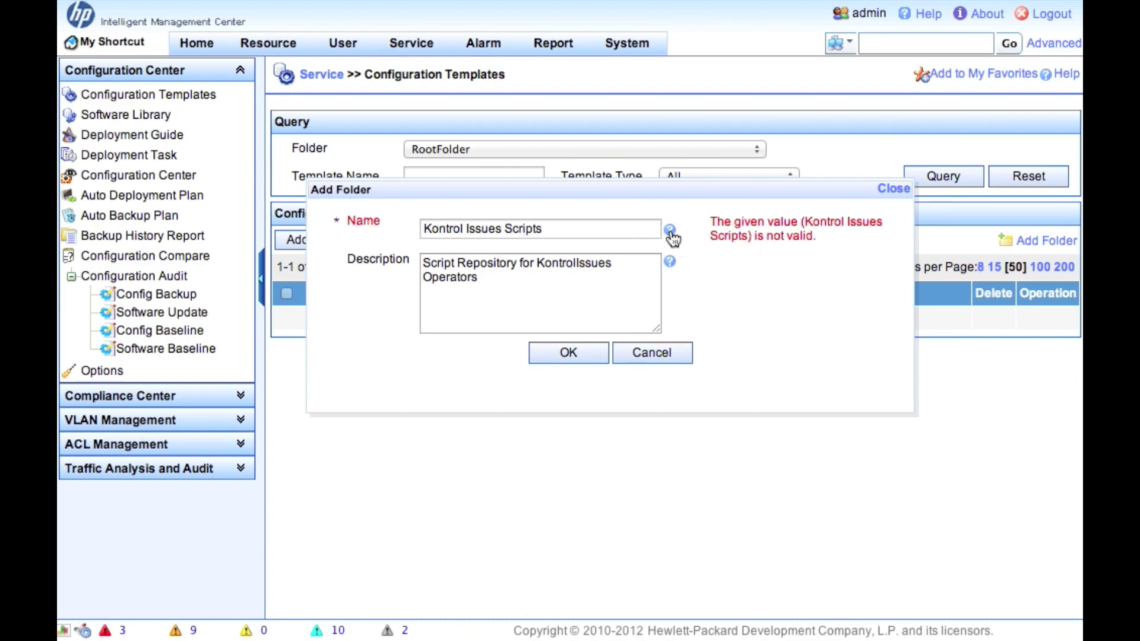
{"action": "mouse_move", "coordinate": [673, 238]}
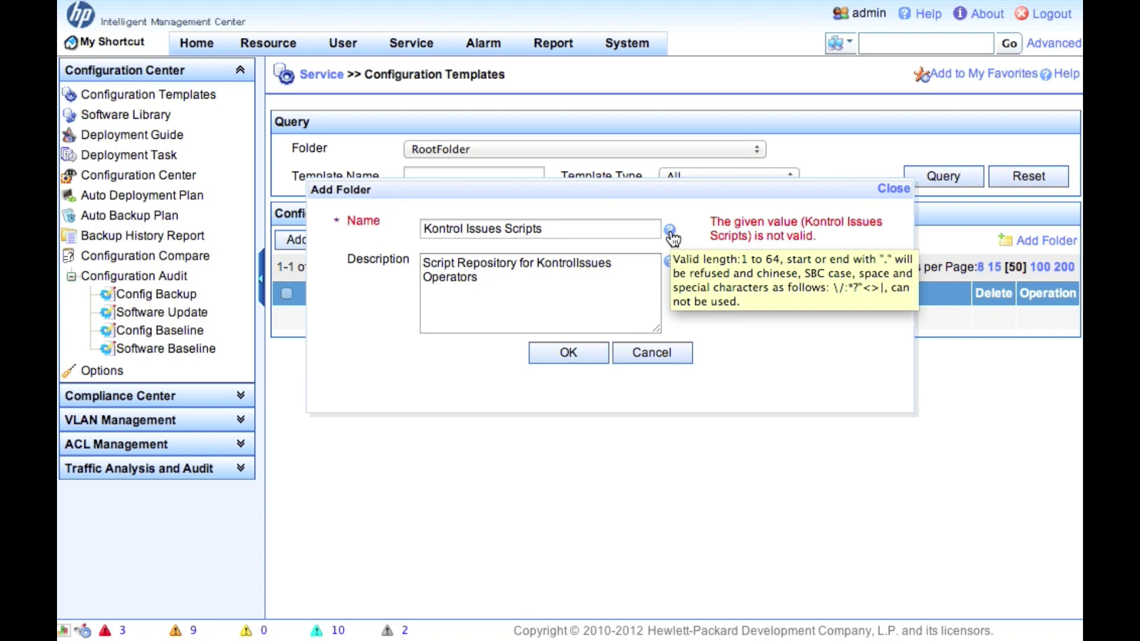
{"action": "left_click", "coordinate": [467, 230]}
{"action": "key", "text": "BackSpace"}
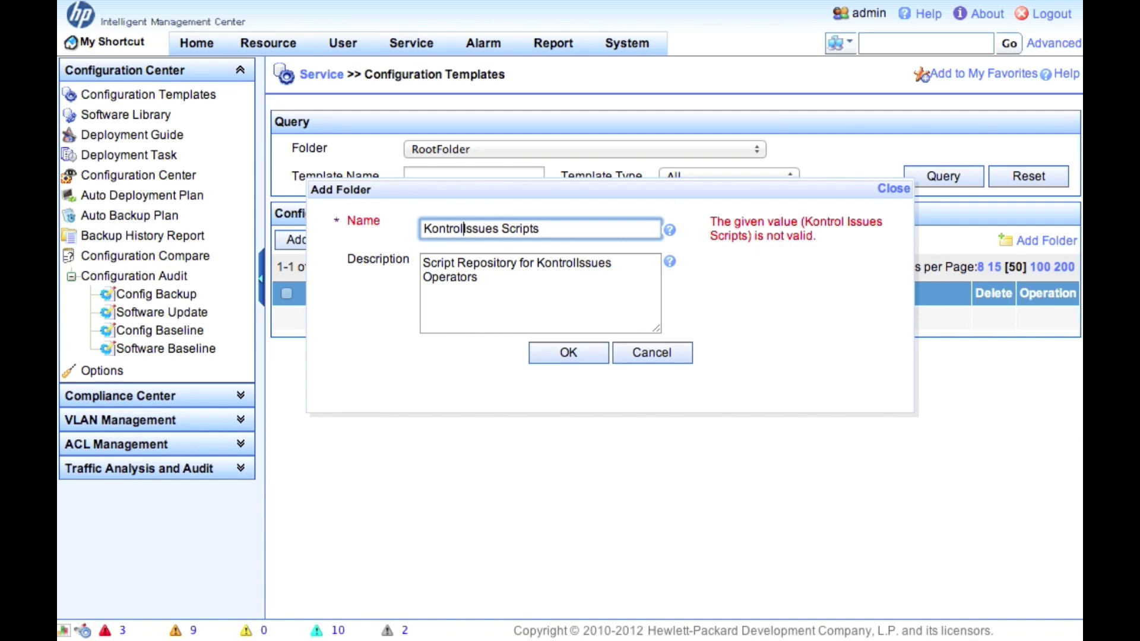
{"action": "type", "text": "_"}
{"action": "key", "text": "Right"}
{"action": "key", "text": "Right"}
{"action": "key", "text": "Right"}
{"action": "key", "text": "Right"}
{"action": "key", "text": "BackSpace"}
{"action": "type", "text": "_"}
{"action": "left_click", "coordinate": [592, 360]}
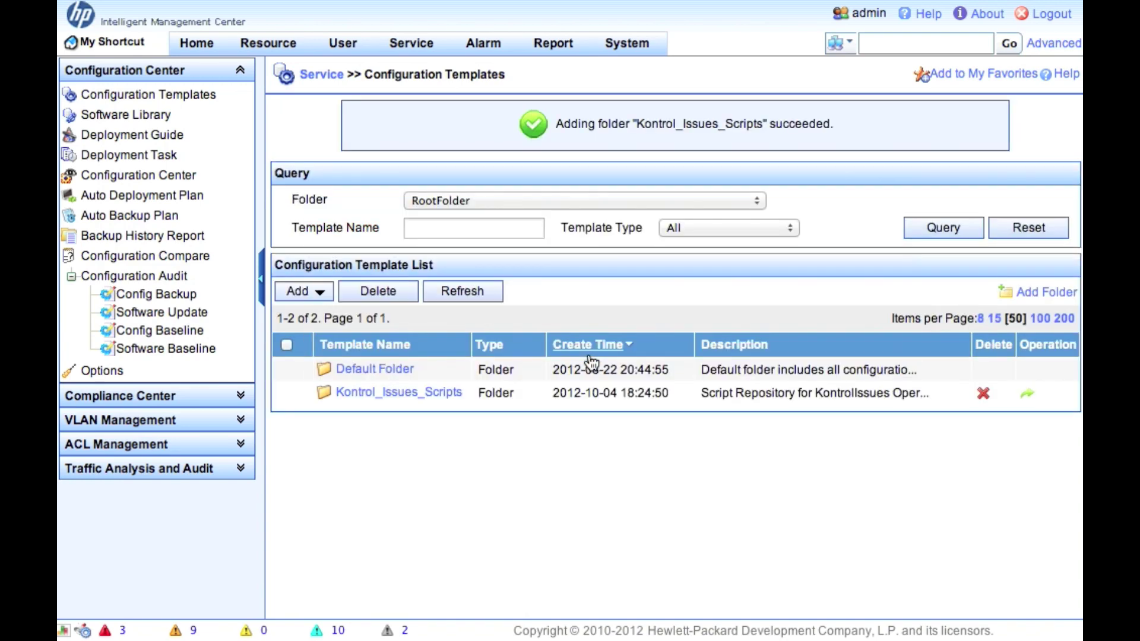
{"action": "left_click", "coordinate": [420, 399]}
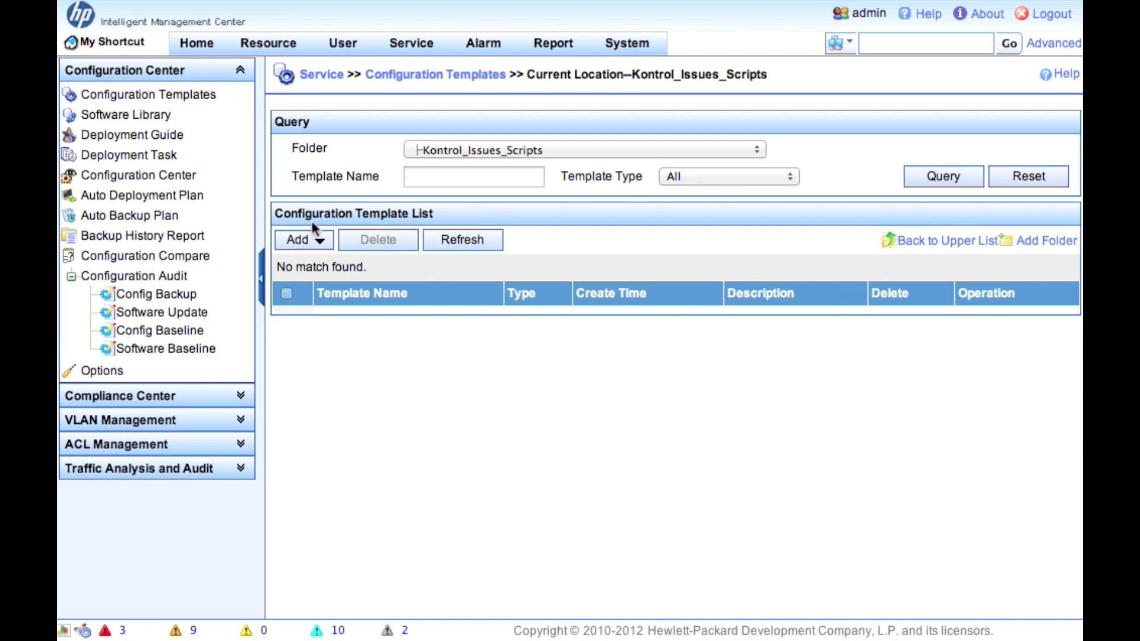
Step: Import a new template from HP_E5500EI's running configuration backup 20121004181110.cfg
{"action": "left_click", "coordinate": [320, 240]}
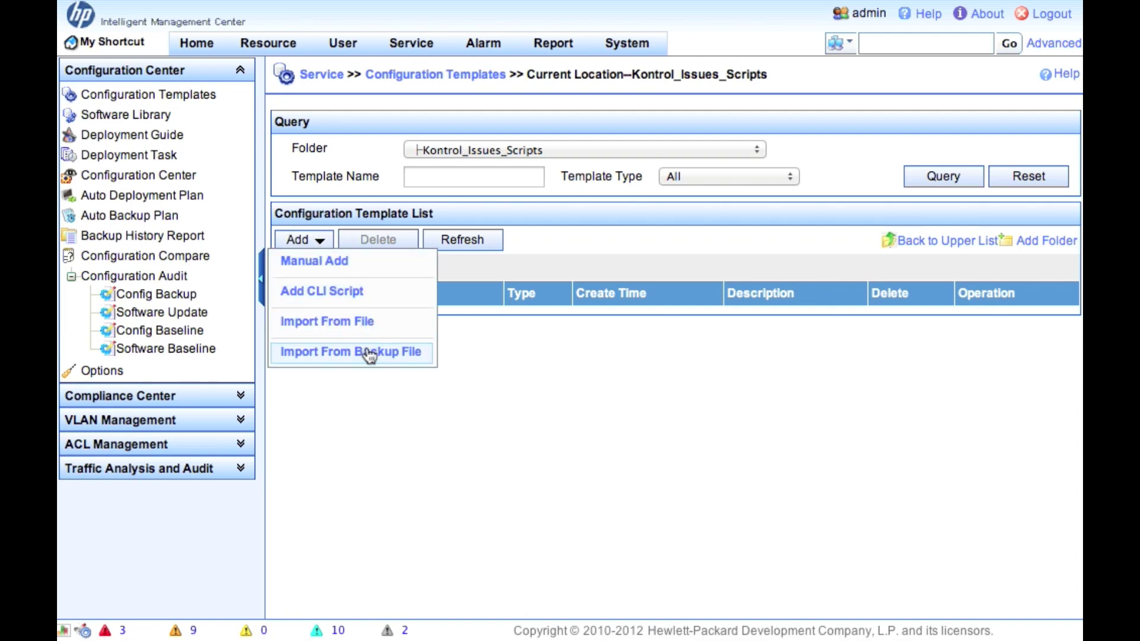
{"action": "left_click", "coordinate": [428, 357]}
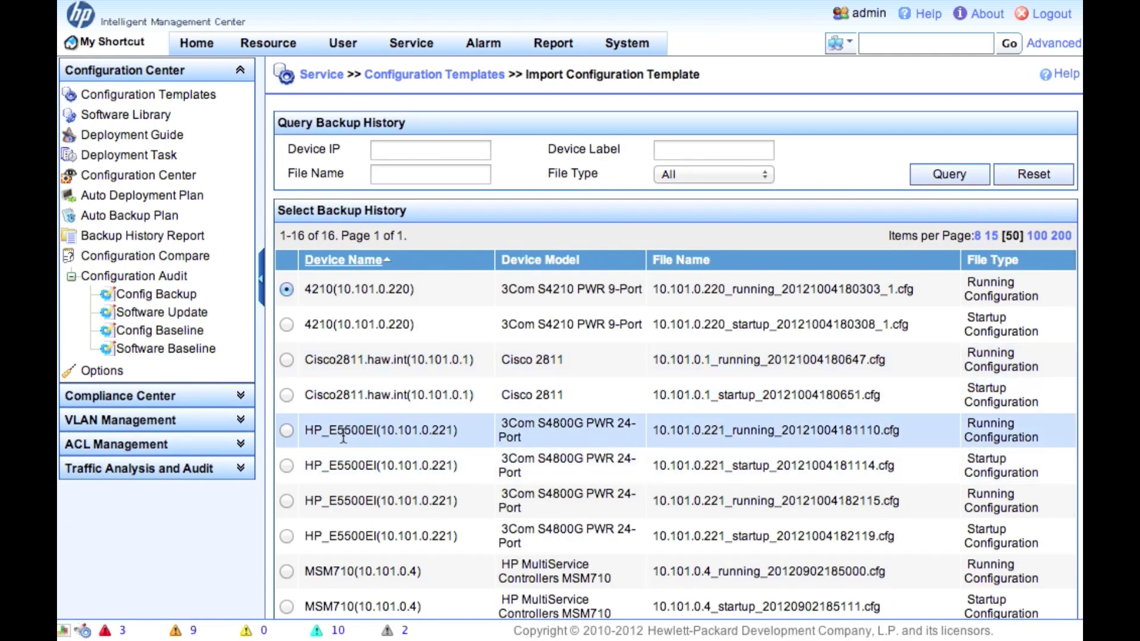
{"action": "left_click", "coordinate": [289, 429]}
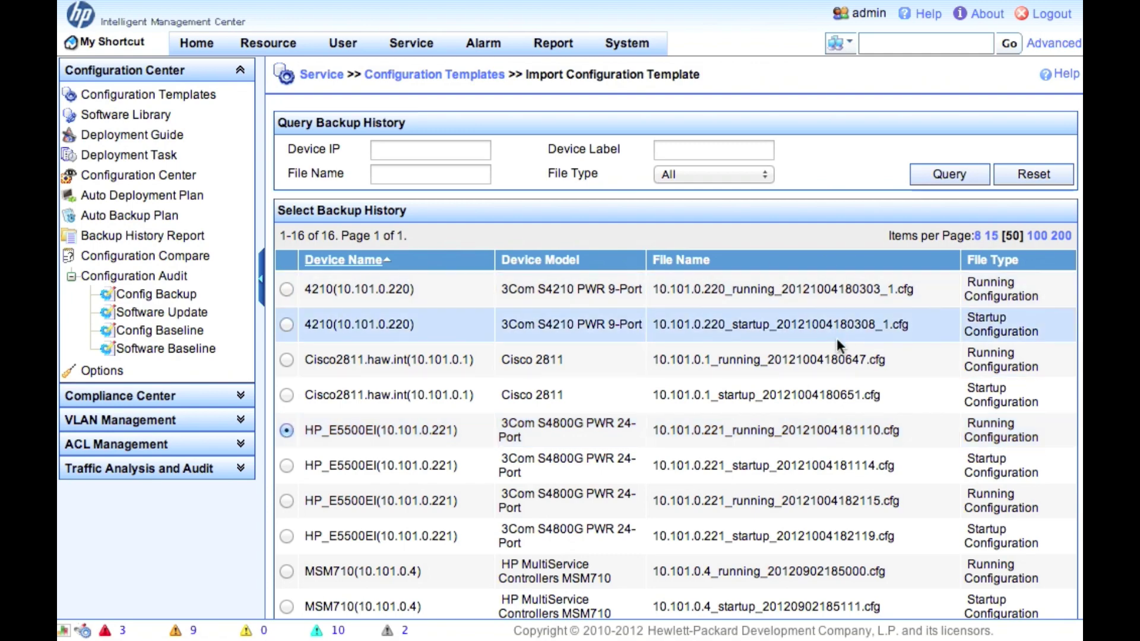
{"action": "scroll", "coordinate": [797, 425], "scroll_direction": "down", "scroll_amount": 10}
{"action": "left_click", "coordinate": [649, 364]}
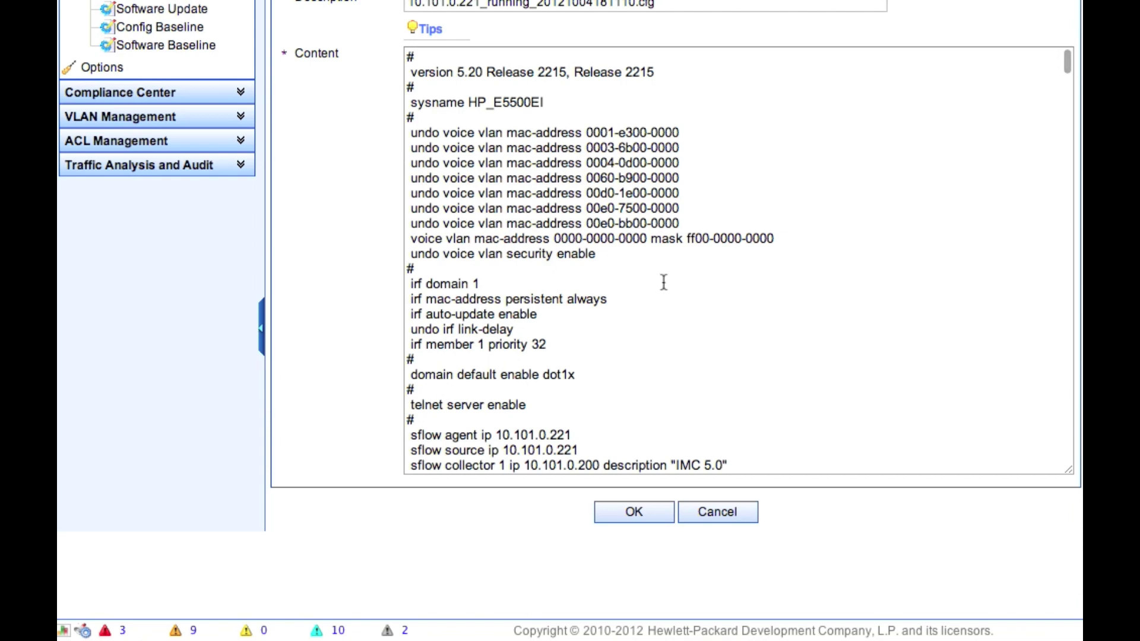
{"action": "scroll", "coordinate": [537, 114], "scroll_direction": "up", "scroll_amount": 5}
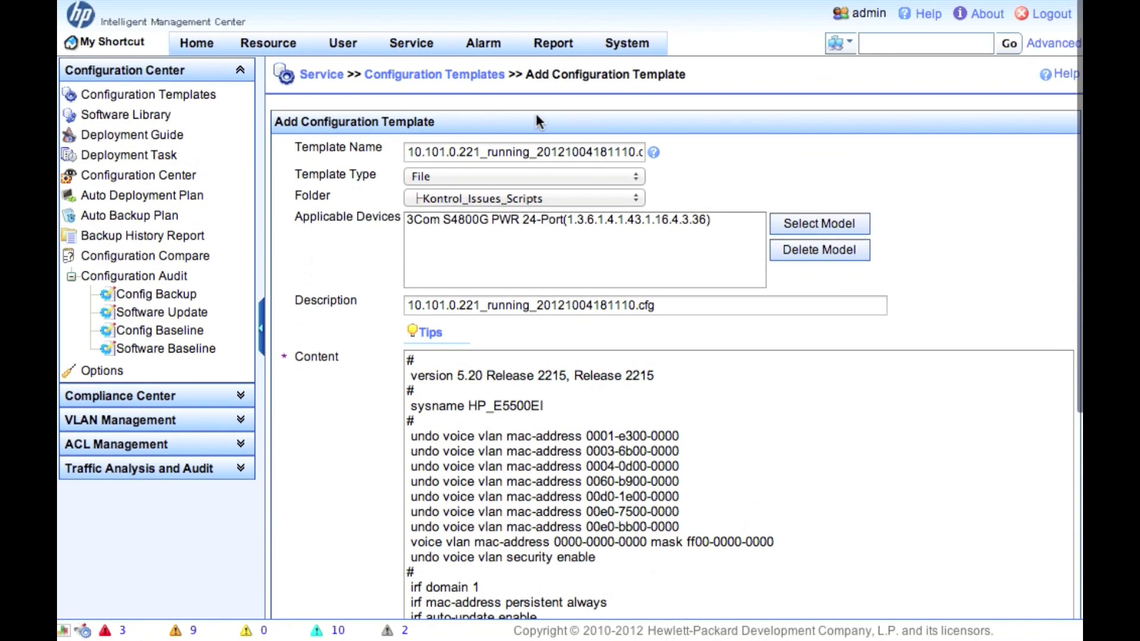
{"action": "left_click", "coordinate": [426, 177]}
Step: Set the template type to Segment and the description to 'Change Local Admin Password'
{"action": "left_click", "coordinate": [493, 194]}
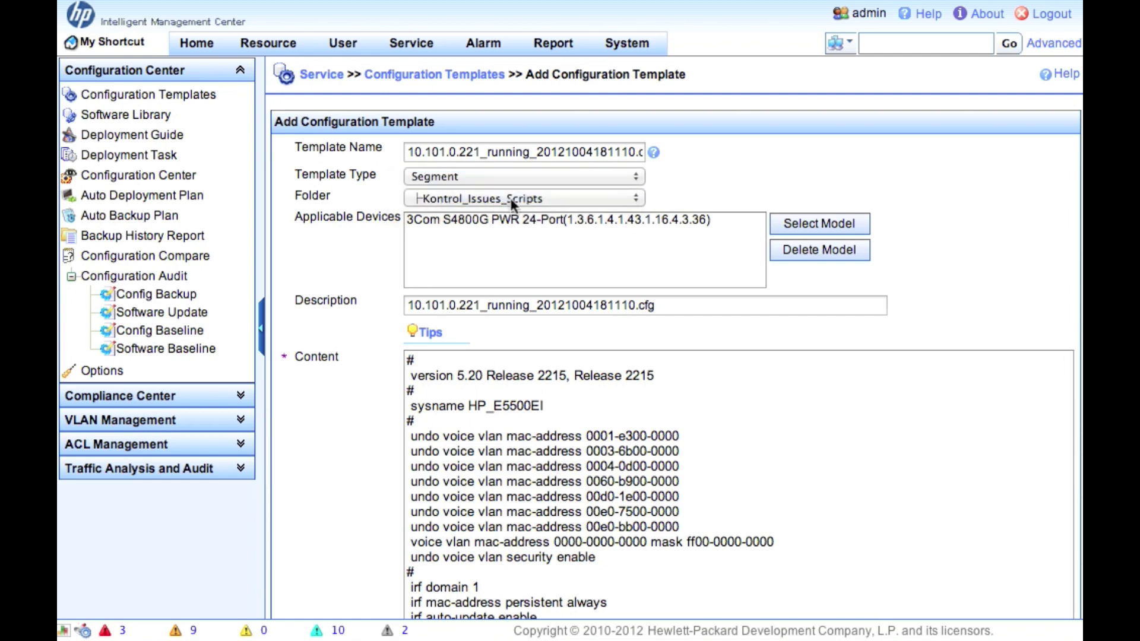
{"action": "triple_click", "coordinate": [677, 302]}
{"action": "type", "text": "Change Admin"}
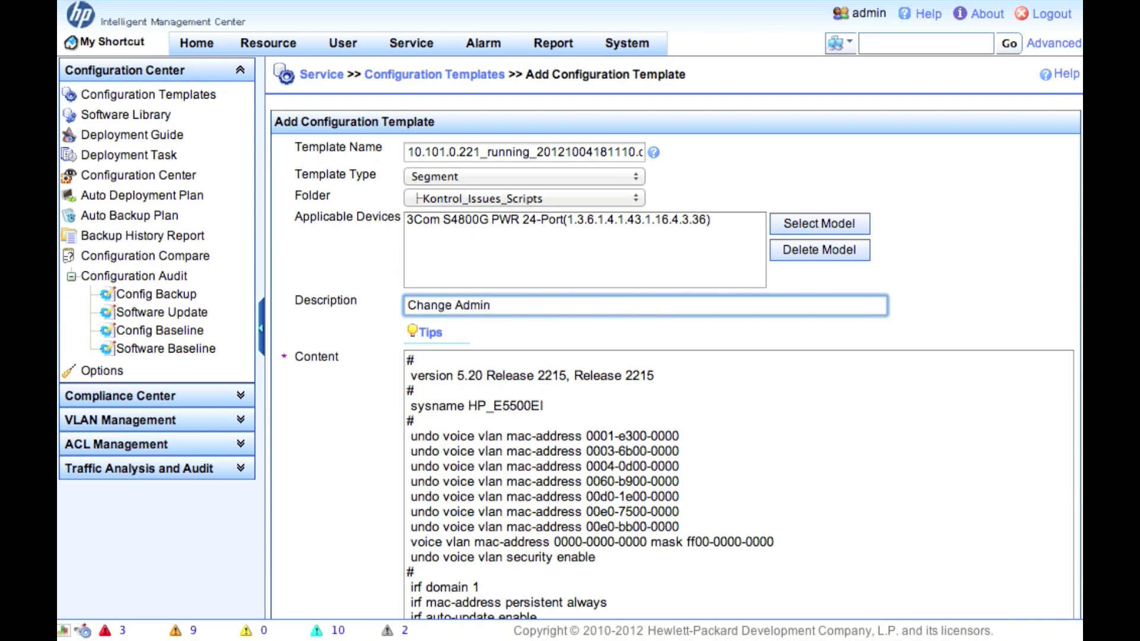
{"action": "key", "text": "BackSpace"}
{"action": "key", "text": "BackSpace"}
{"action": "key", "text": "BackSpace"}
{"action": "key", "text": "BackSpace"}
{"action": "key", "text": "BackSpace"}
{"action": "type", "text": "Local Admin Password"}
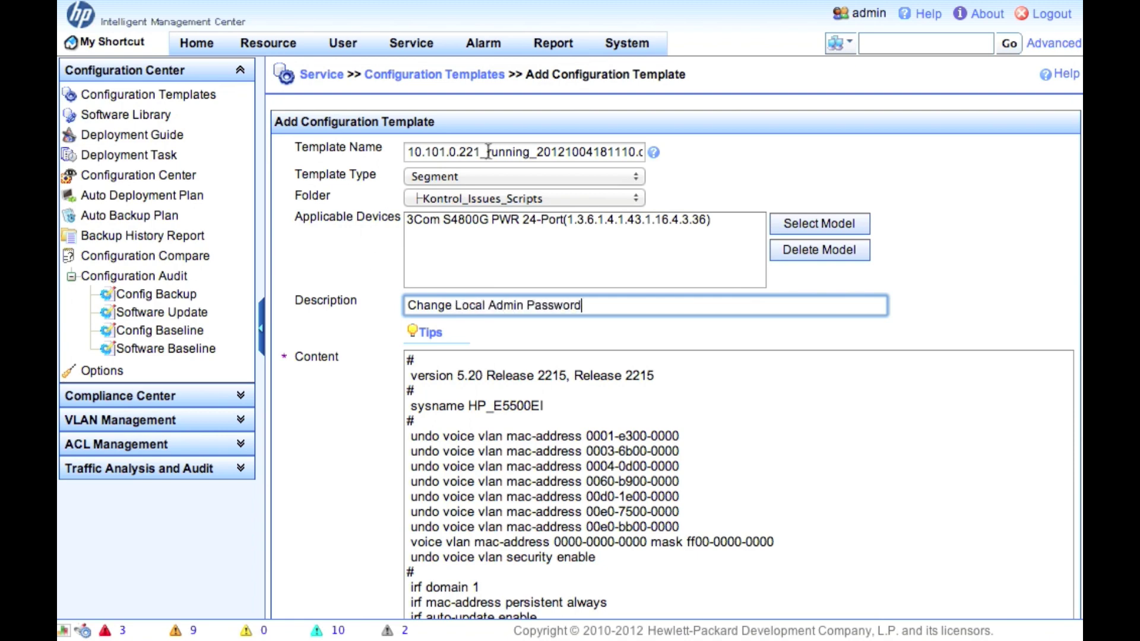
Step: Rename the template to Change_local_admin_password.cfg
{"action": "left_click", "coordinate": [413, 153]}
{"action": "left_click_drag", "start_coordinate": [413, 152], "coordinate": [772, 151]}
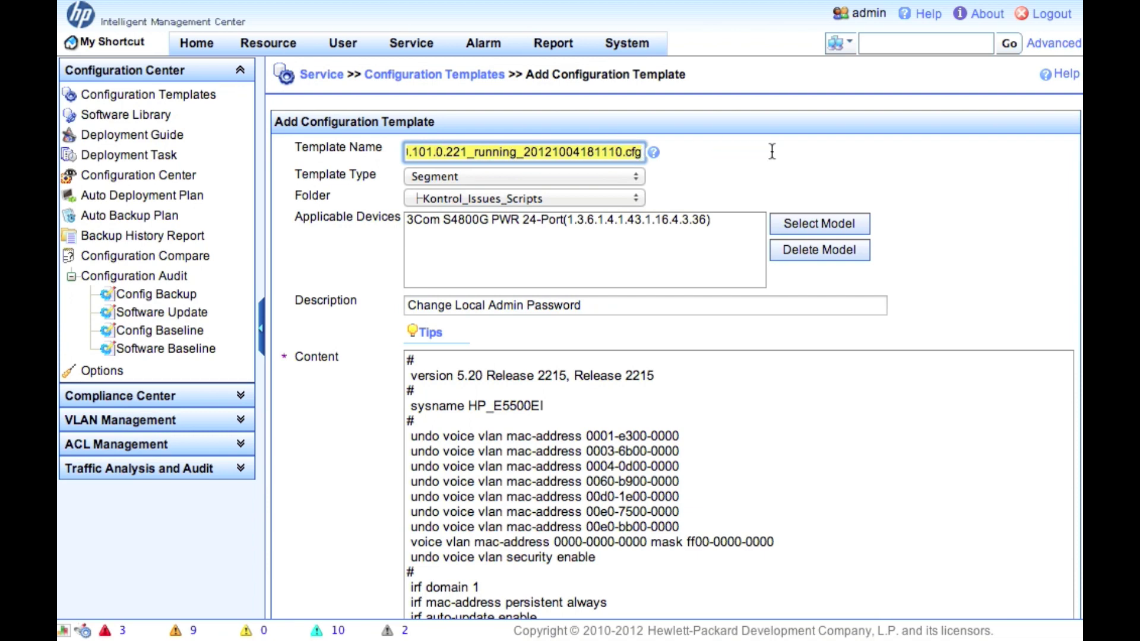
{"action": "key", "text": "BackSpace"}
{"action": "type", "text": "Change_"}
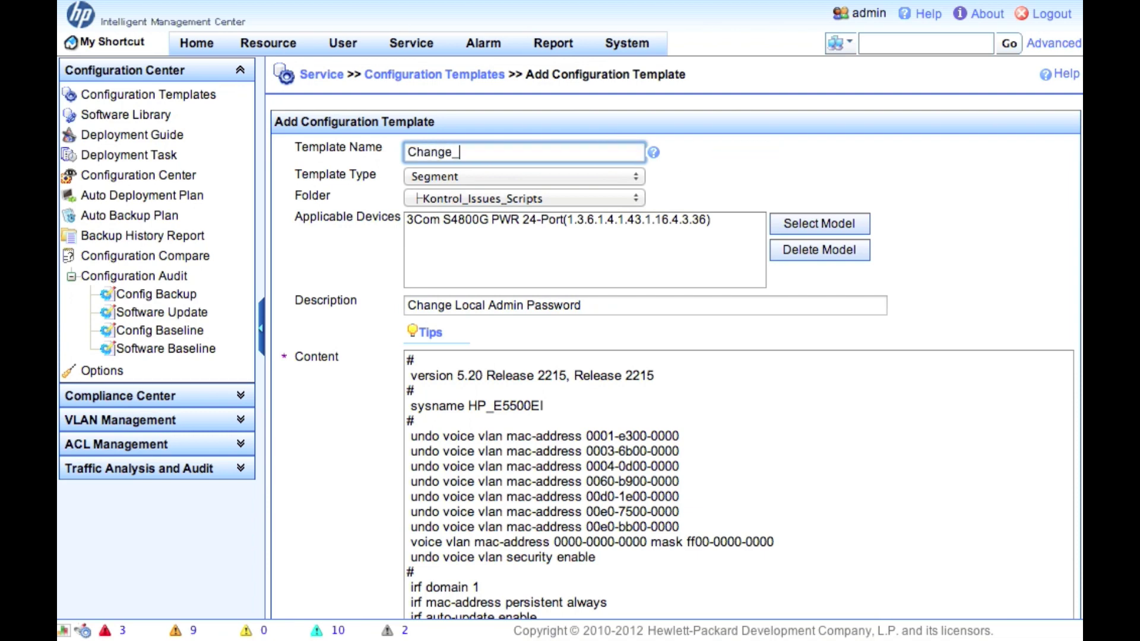
{"action": "type", "text": "local_admin_password.cfg"}
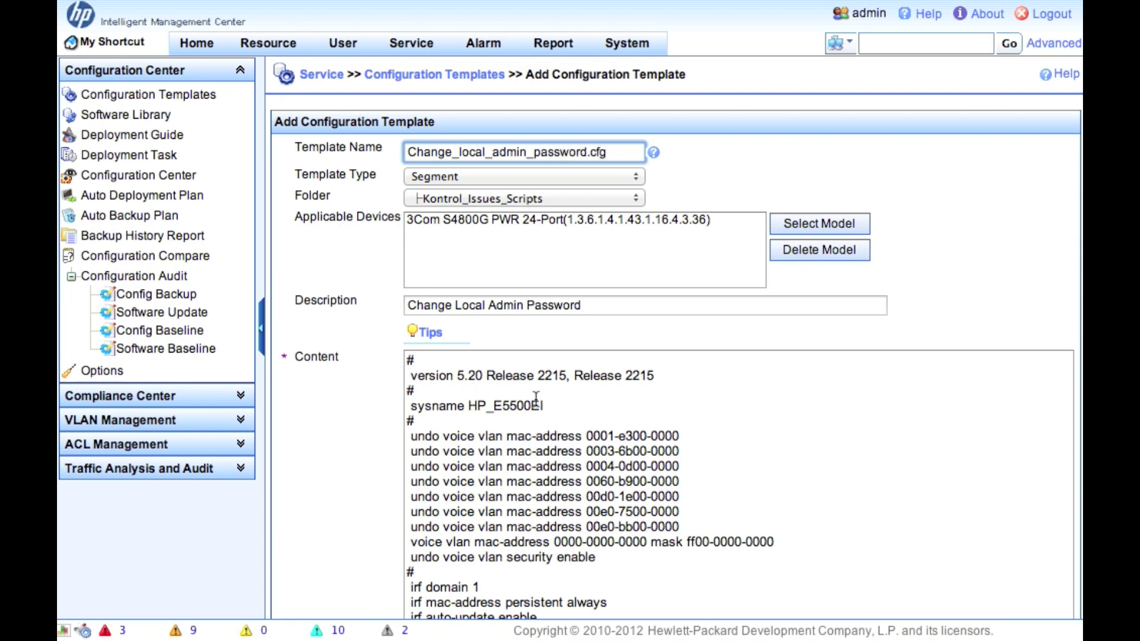
{"action": "left_click", "coordinate": [409, 362]}
Step: Read the online help on ${variable} template variables, such as ${ip address}, then close it
{"action": "left_click", "coordinate": [1060, 74]}
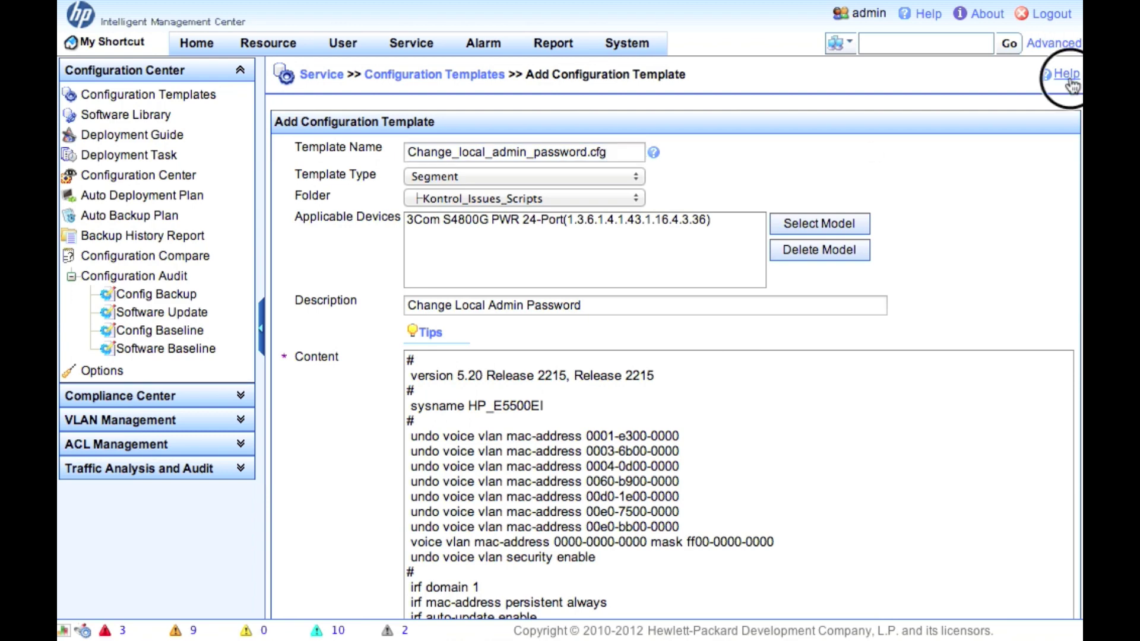
{"action": "scroll", "coordinate": [864, 270], "scroll_direction": "down", "scroll_amount": 10}
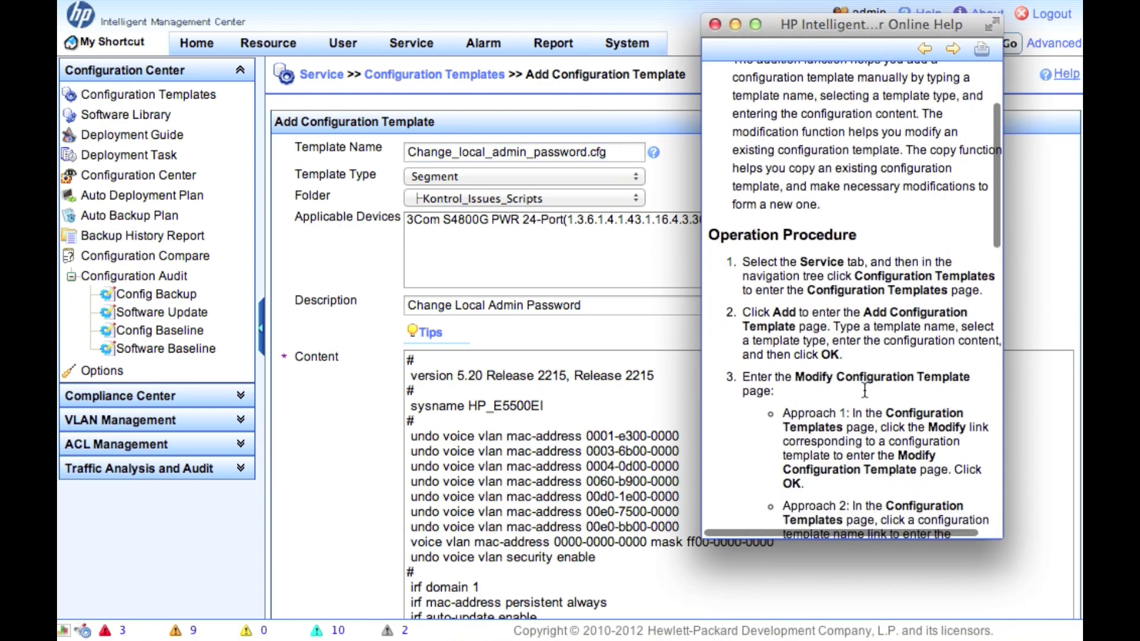
{"action": "scroll", "coordinate": [865, 390], "scroll_direction": "down", "scroll_amount": 10}
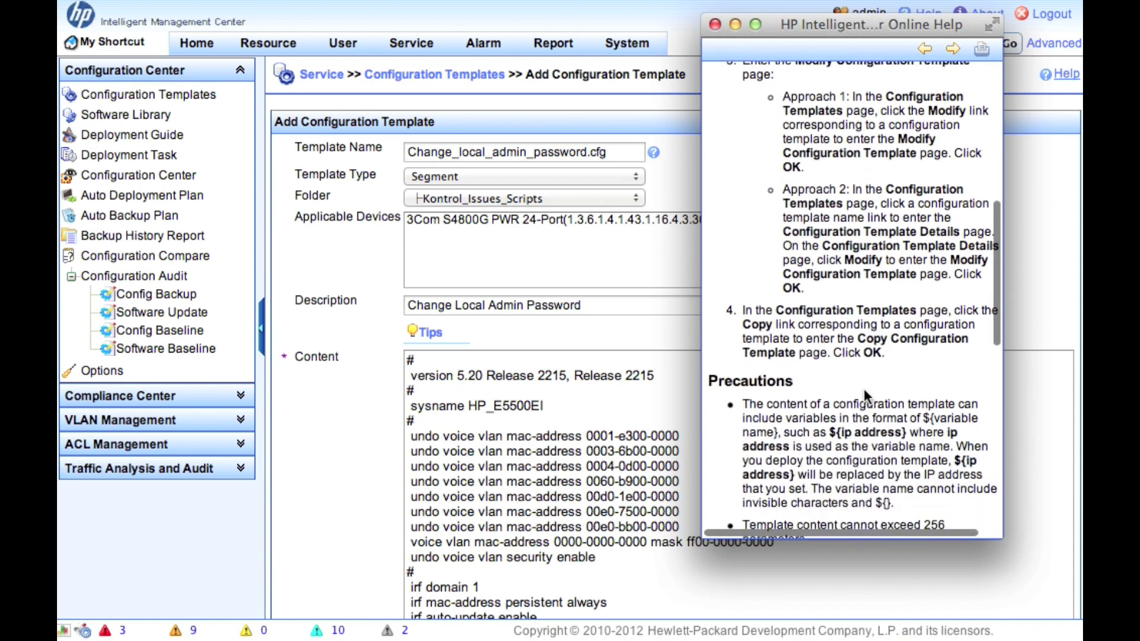
{"action": "scroll", "coordinate": [864, 390], "scroll_direction": "down", "scroll_amount": 2}
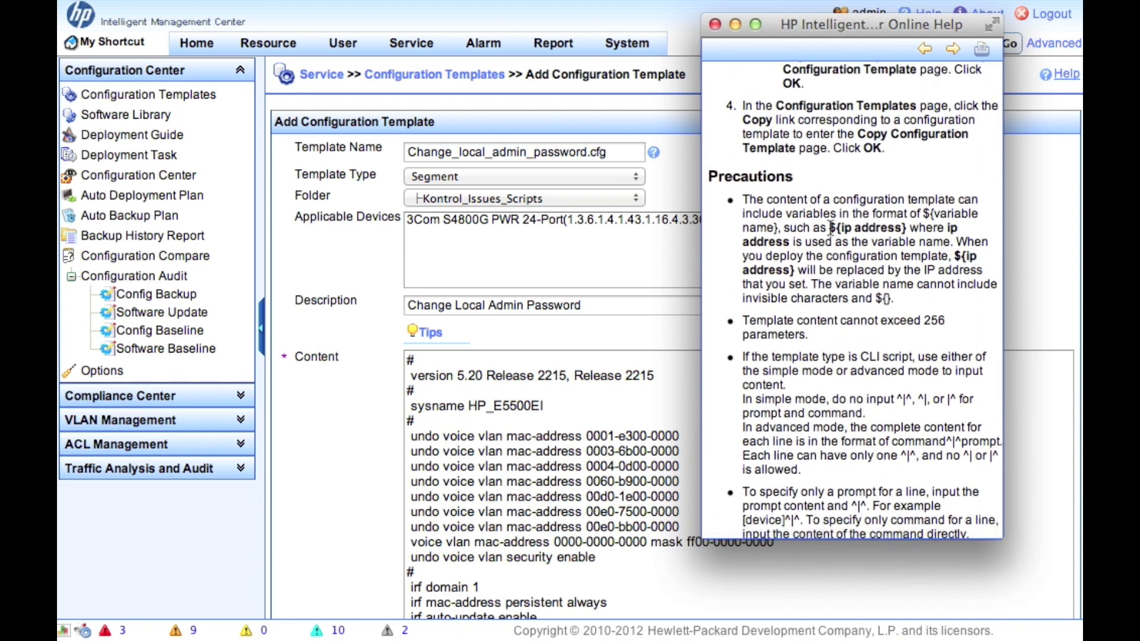
{"action": "left_click_drag", "start_coordinate": [864, 229], "coordinate": [908, 232]}
{"action": "key", "text": "super+c"}
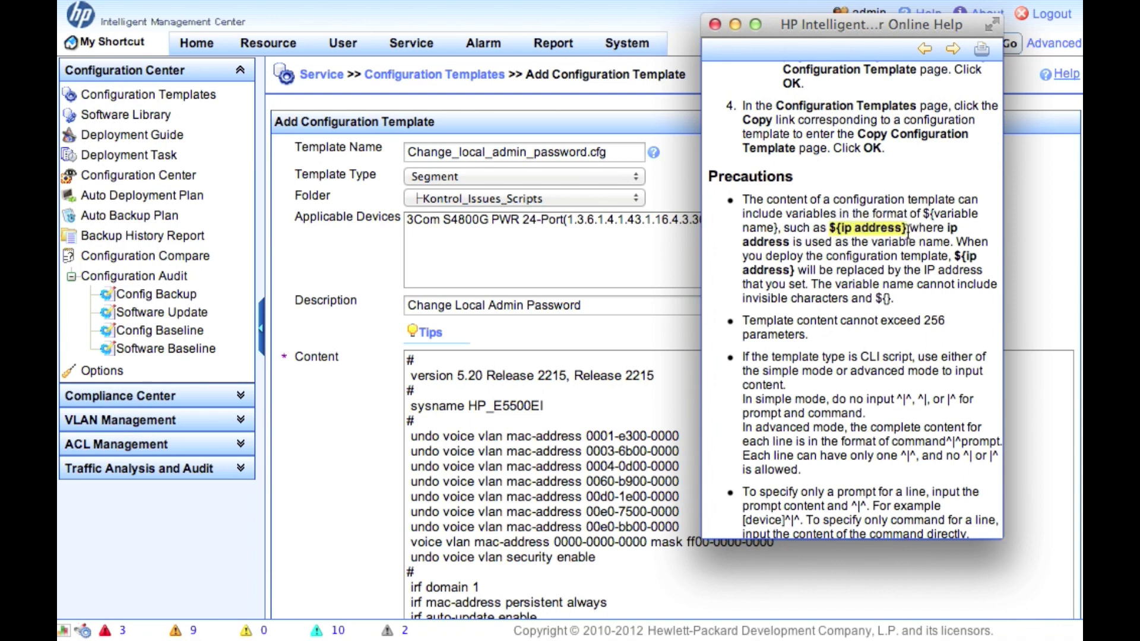
{"action": "left_click", "coordinate": [715, 24]}
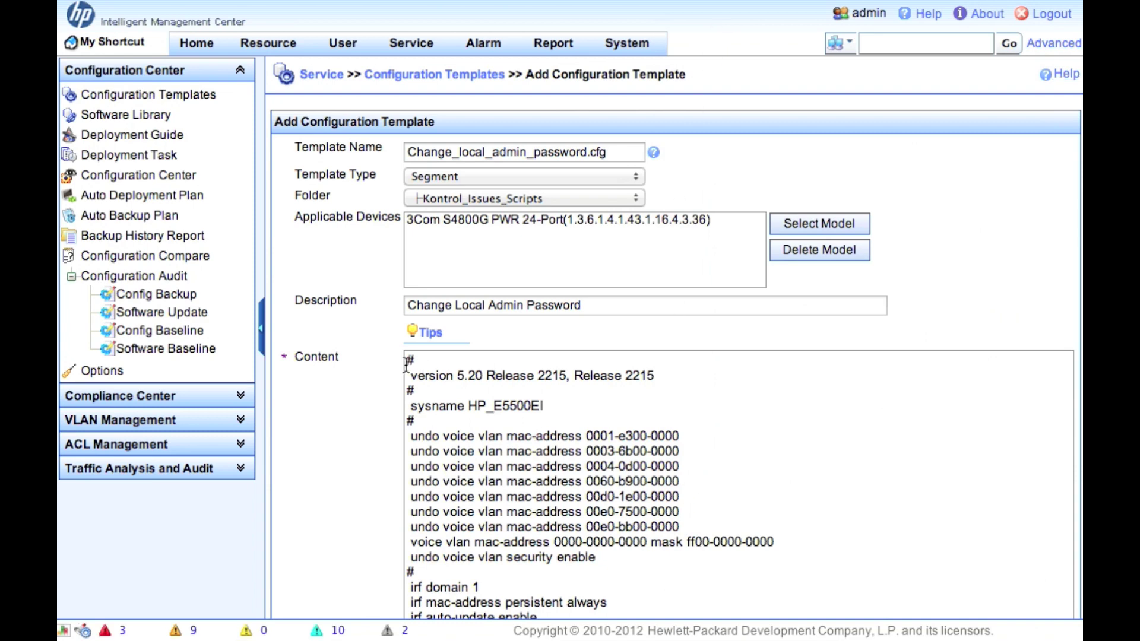
Step: Replace the content with the local-user admin block, using password ${new_admin_password}
{"action": "left_click_drag", "start_coordinate": [409, 358], "coordinate": [612, 630]}
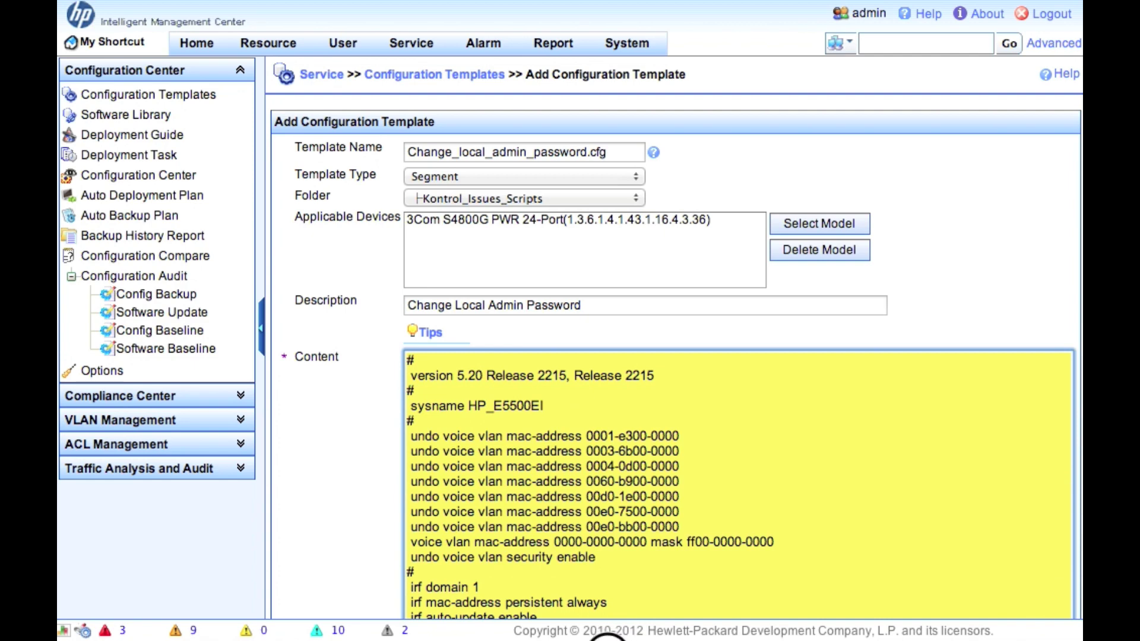
{"action": "key", "text": "super+v"}
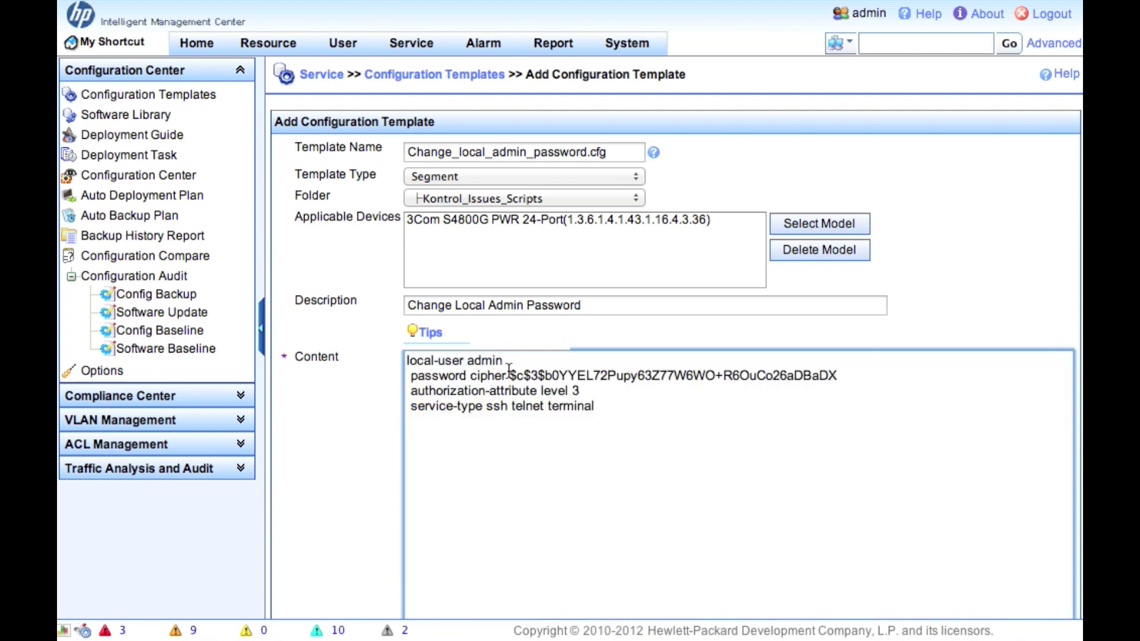
{"action": "left_click_drag", "start_coordinate": [510, 374], "coordinate": [837, 379]}
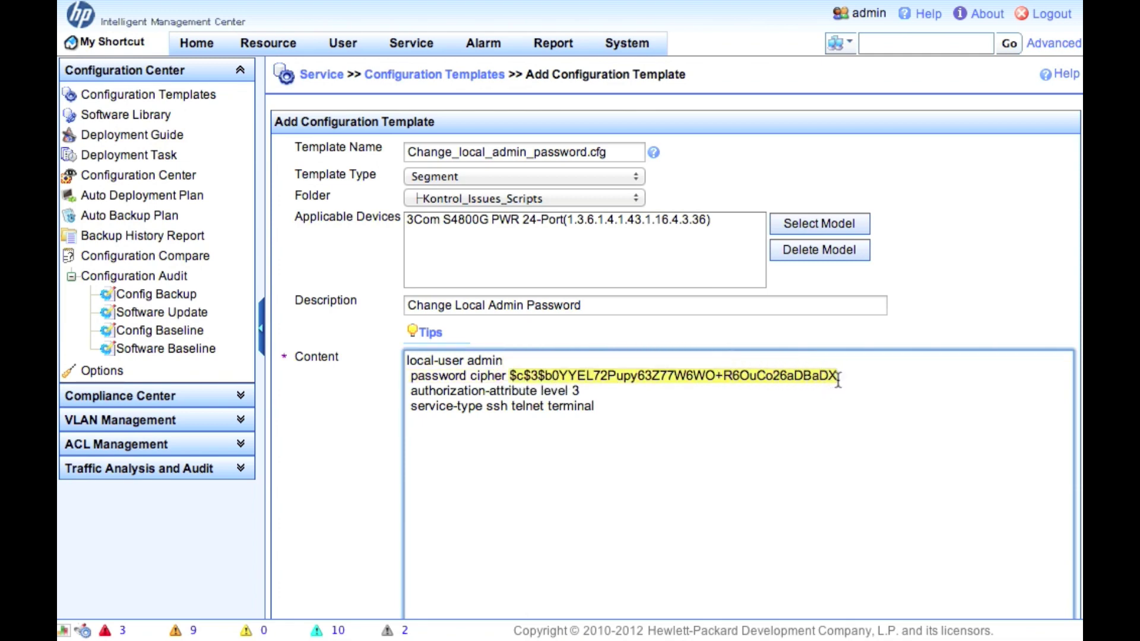
{"action": "key", "text": "super+v"}
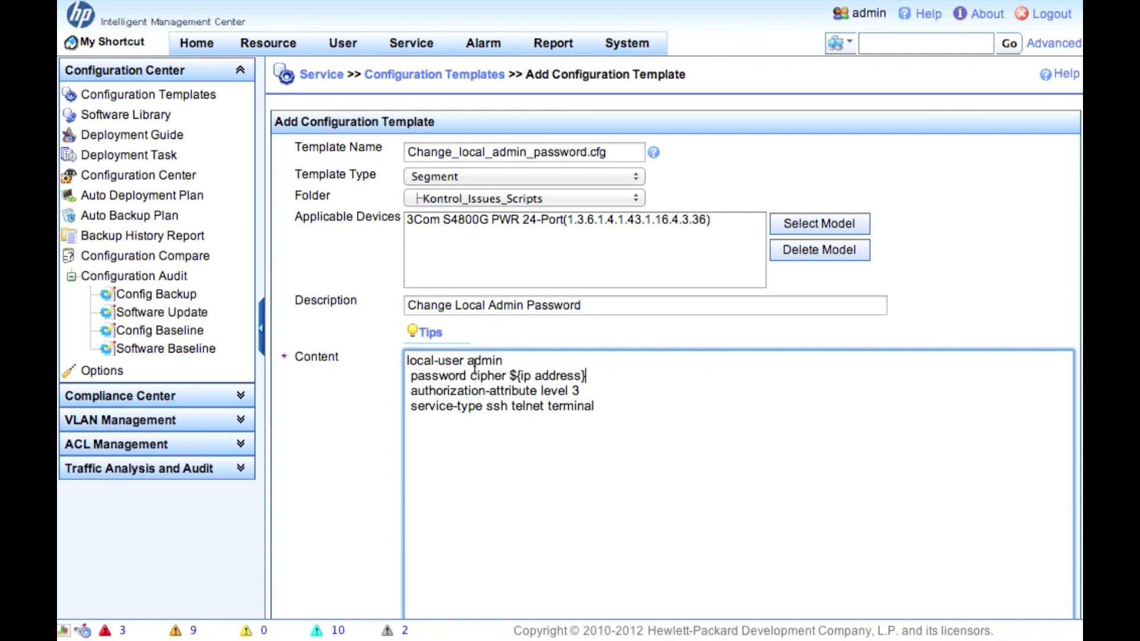
{"action": "left_click", "coordinate": [582, 378]}
{"action": "key", "text": "BackSpace"}
{"action": "key", "text": "BackSpace"}
{"action": "key", "text": "BackSpace"}
{"action": "key", "text": "BackSpace"}
{"action": "key", "text": "BackSpace"}
{"action": "key", "text": "BackSpace"}
{"action": "key", "text": "BackSpace"}
{"action": "key", "text": "BackSpace"}
{"action": "key", "text": "BackSpace"}
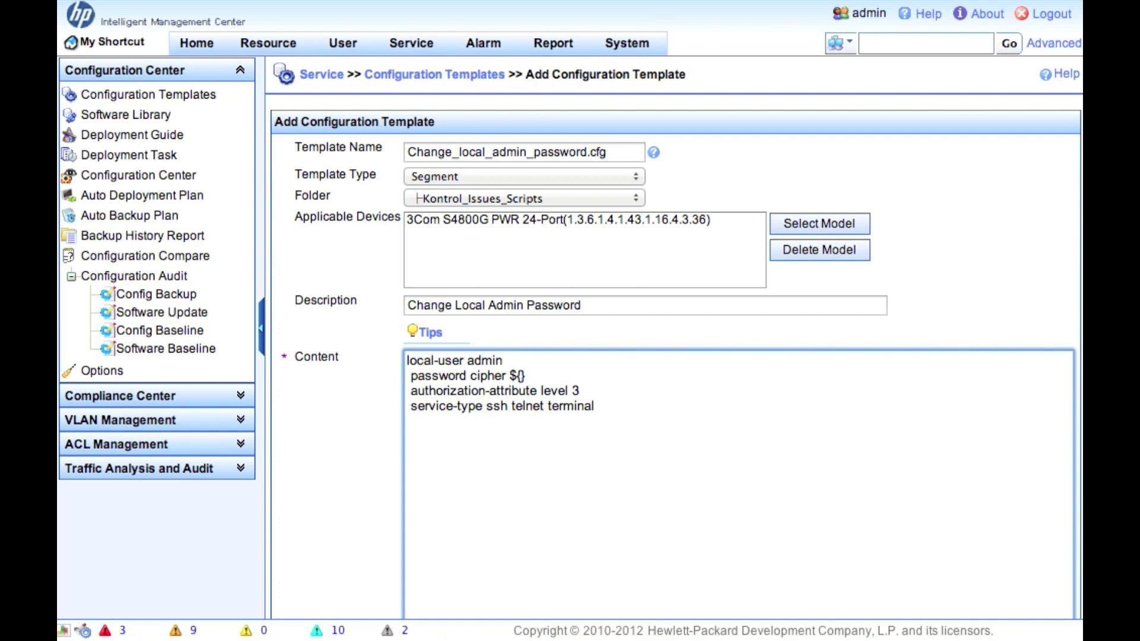
{"action": "type", "text": "new"}
{"action": "type", "text": "_admin"}
{"action": "type", "text": "_passwor"}
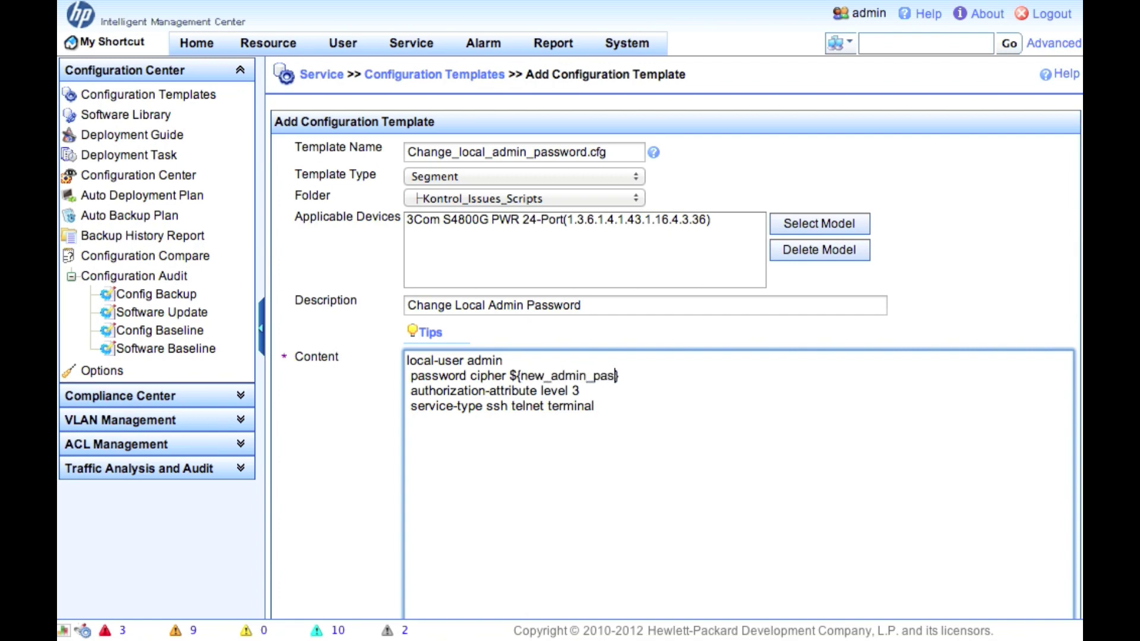
{"action": "type", "text": "d"}
Step: Save the new configuration template
{"action": "left_click", "coordinate": [602, 406]}
{"action": "scroll", "coordinate": [628, 545], "scroll_direction": "down", "scroll_amount": 5}
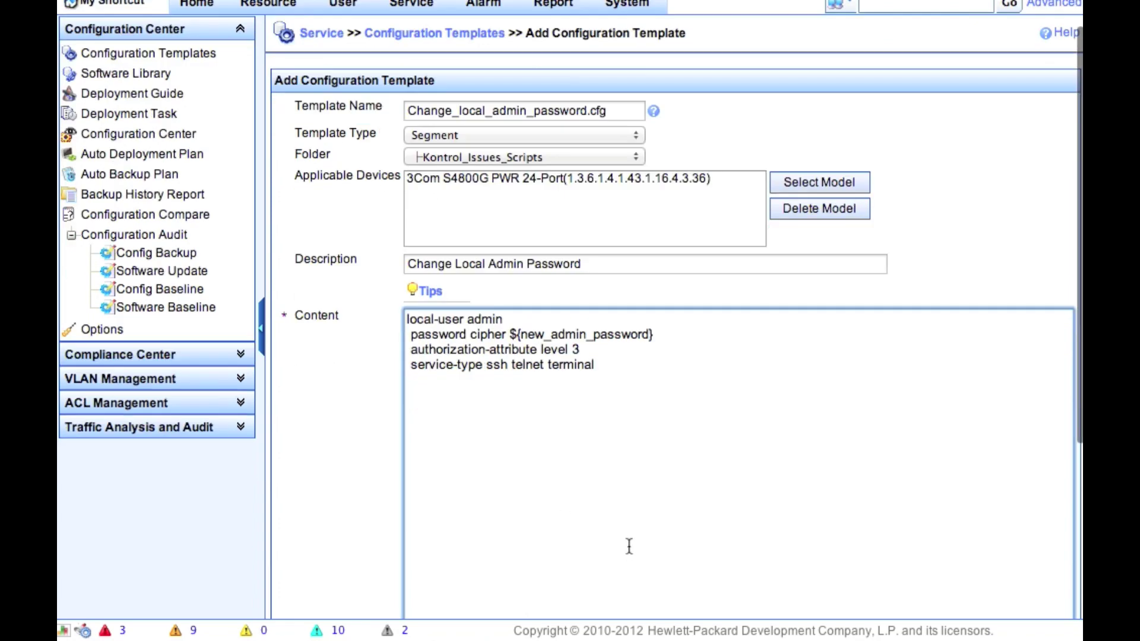
{"action": "left_click", "coordinate": [644, 522]}
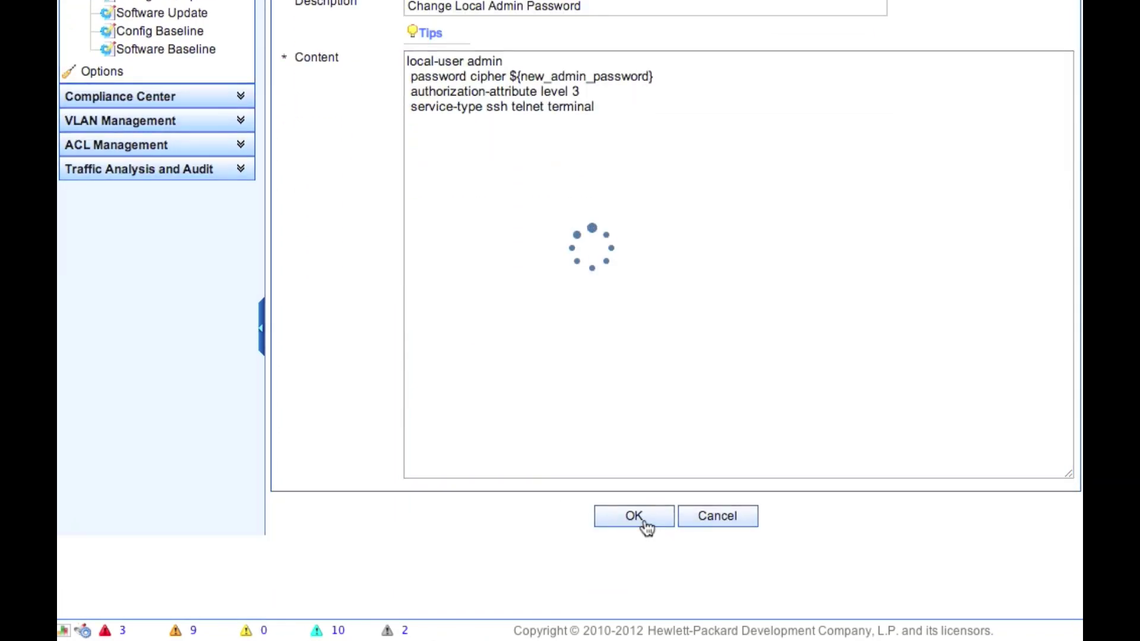
Step: Start deploying the Change_local_admin_password.cfg template
{"action": "scroll", "coordinate": [591, 380], "scroll_direction": "up", "scroll_amount": 5}
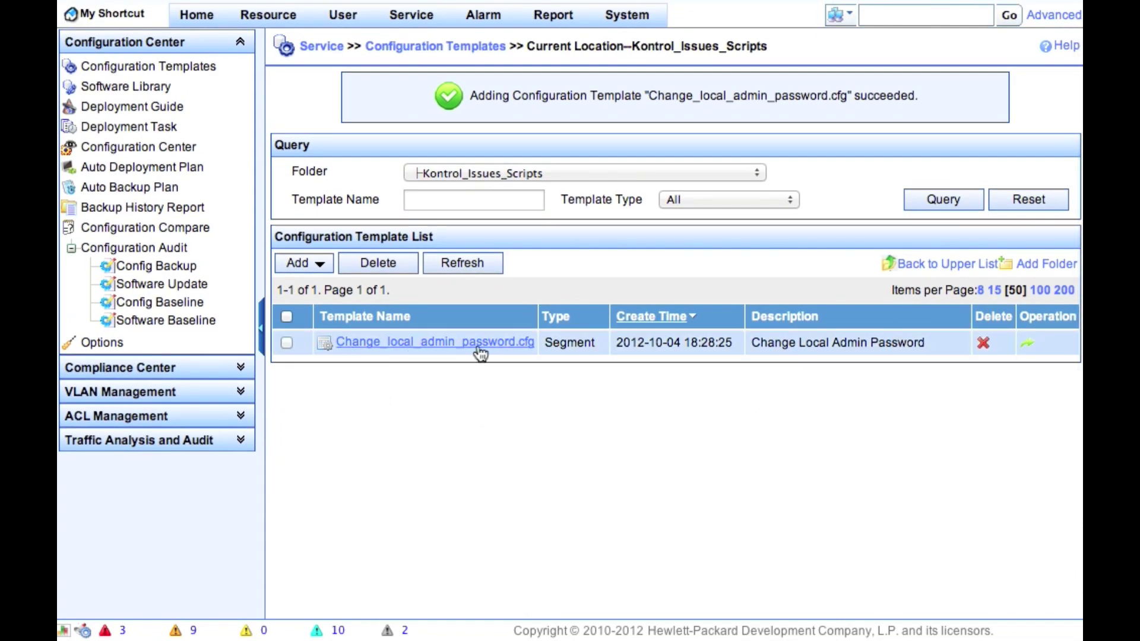
{"action": "left_click", "coordinate": [1028, 343]}
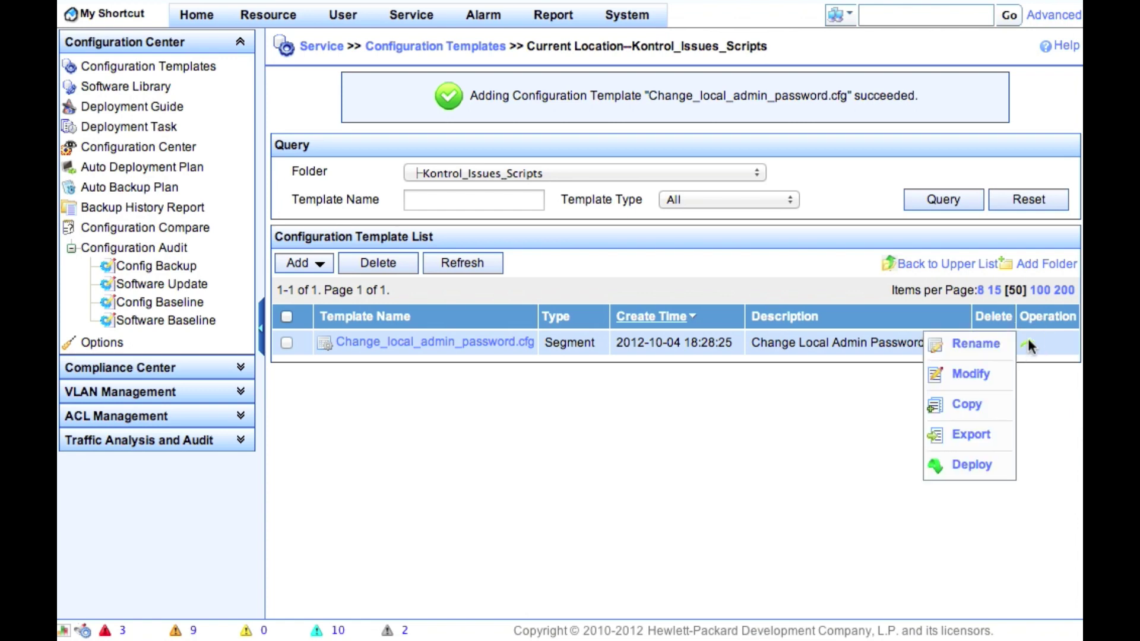
{"action": "left_click", "coordinate": [997, 476]}
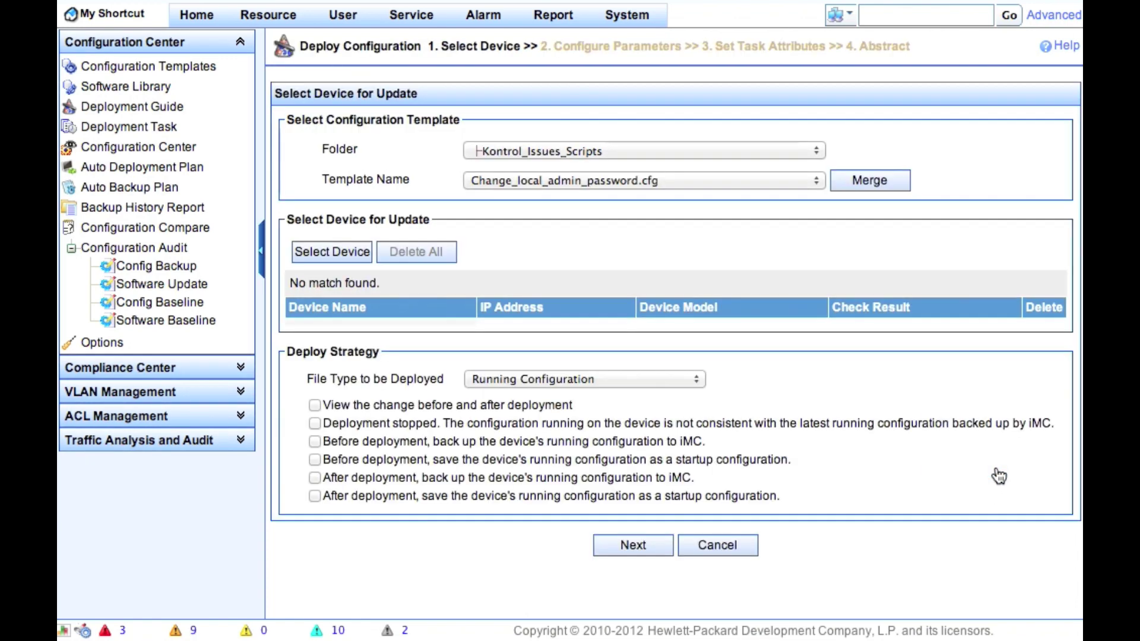
Step: Target only HP_E5500EI, removing the failed 4210 switch, and enable change viewing with backups
{"action": "left_click", "coordinate": [336, 251]}
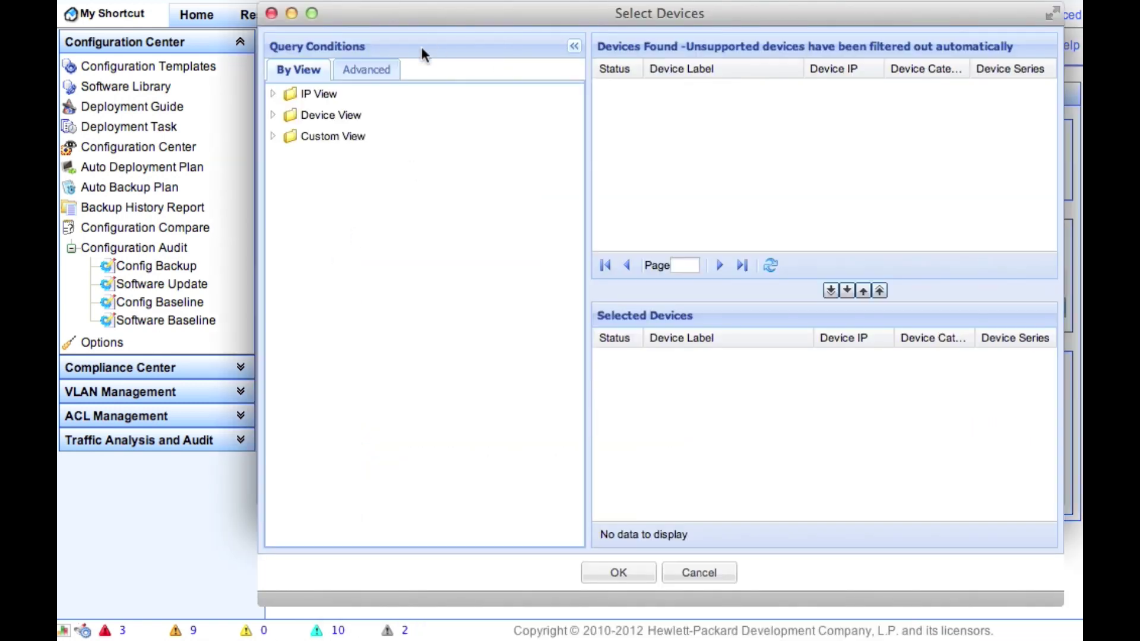
{"action": "left_click", "coordinate": [273, 115]}
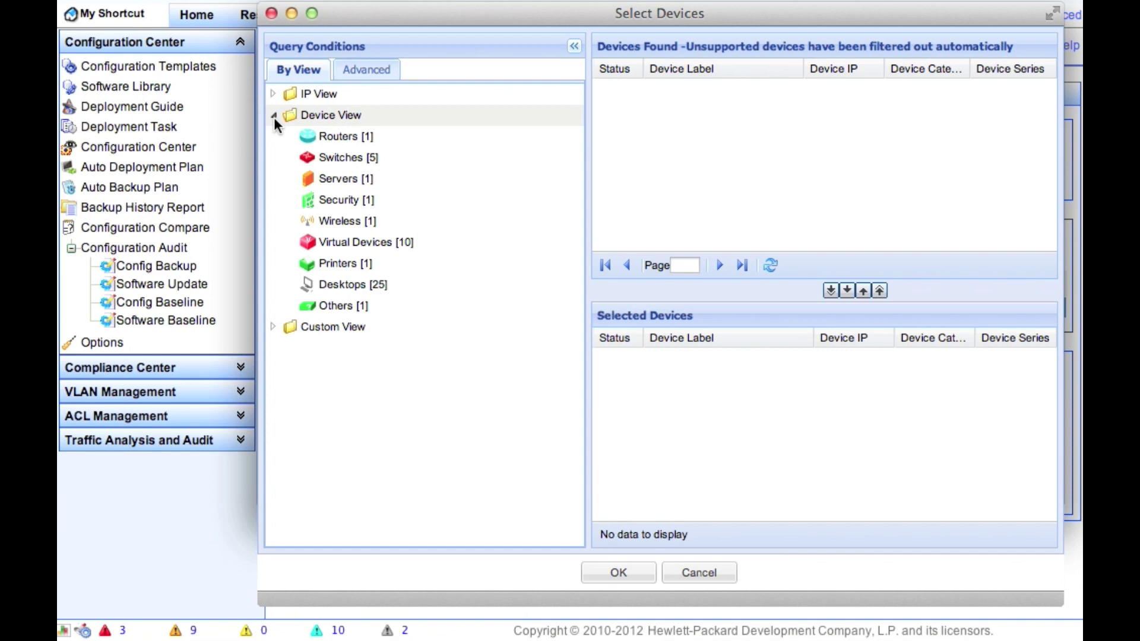
{"action": "left_click", "coordinate": [339, 156]}
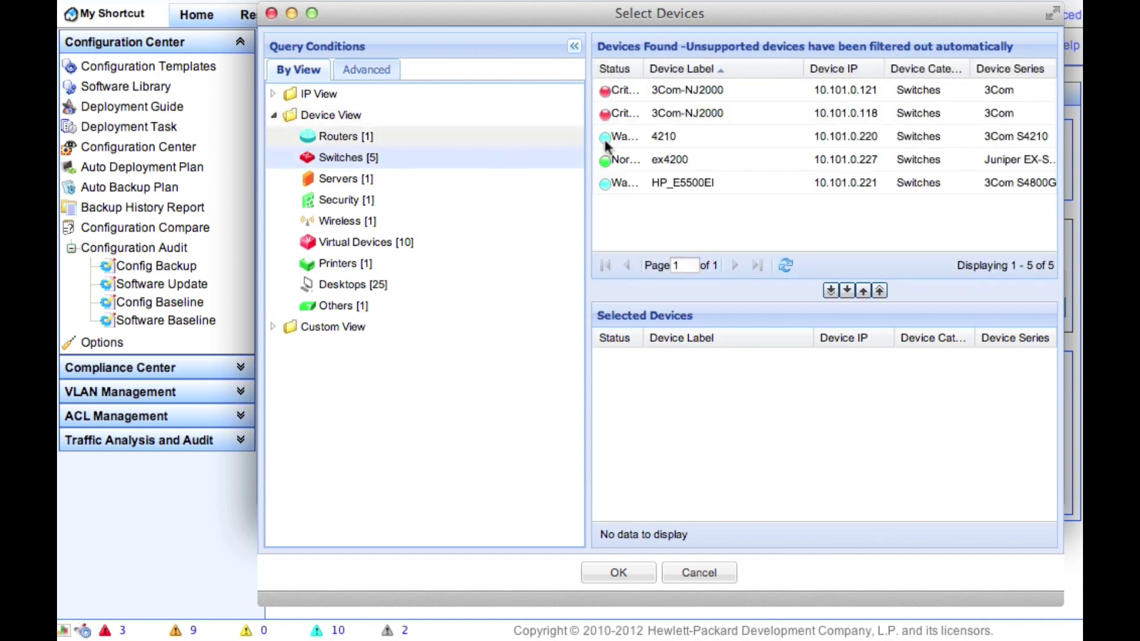
{"action": "left_click", "coordinate": [693, 136]}
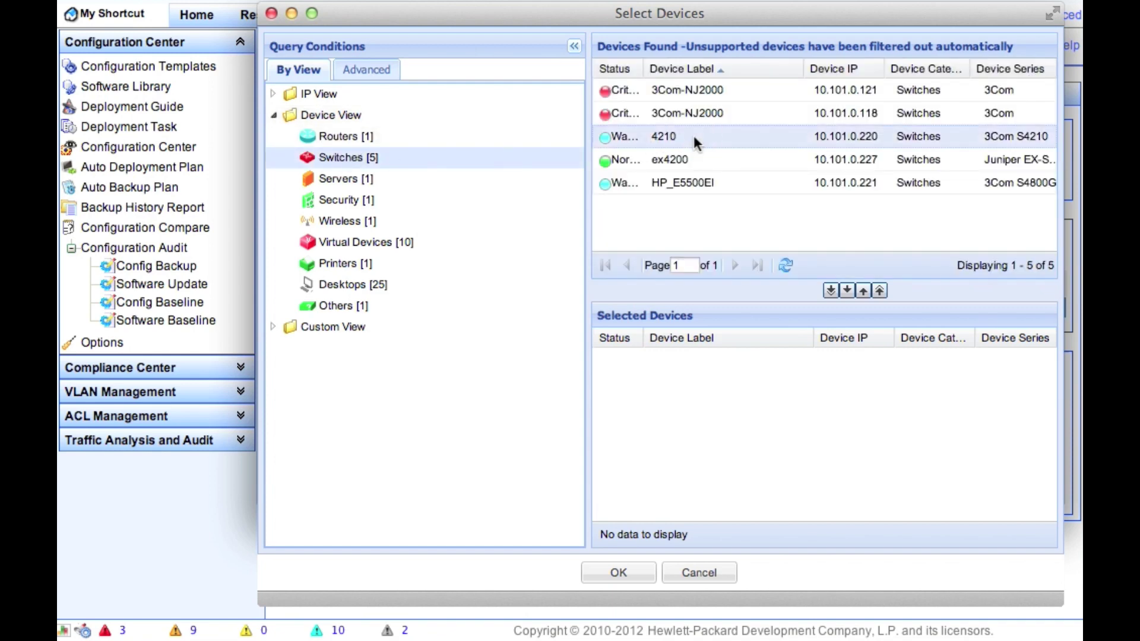
{"action": "left_click", "coordinate": [696, 183], "text": "ctrl"}
{"action": "left_click", "coordinate": [846, 290]}
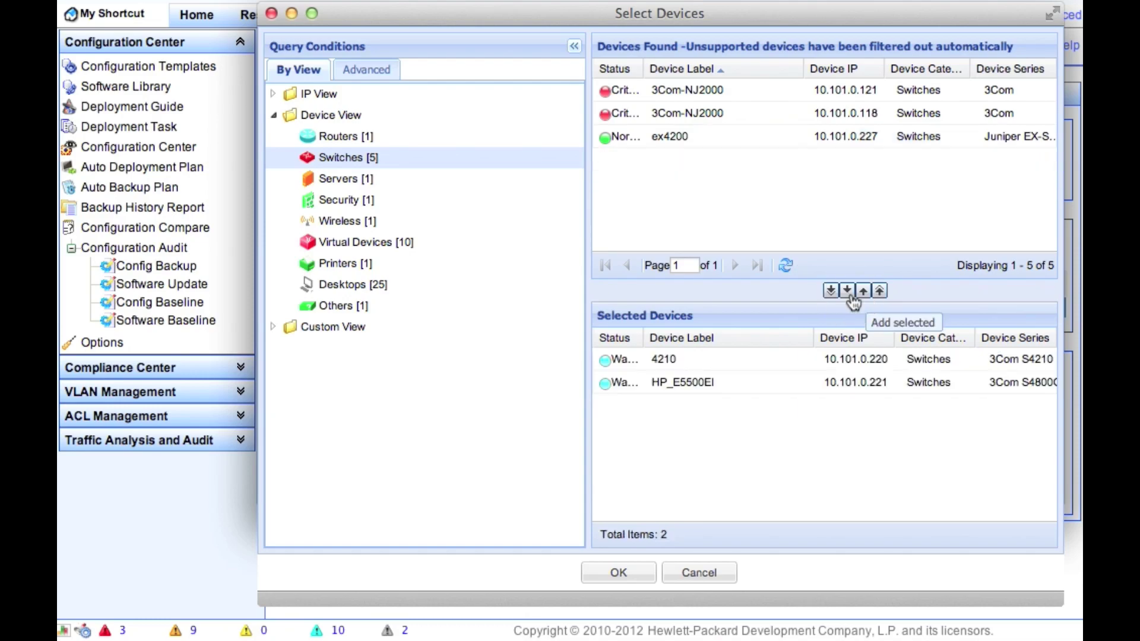
{"action": "left_click", "coordinate": [640, 572]}
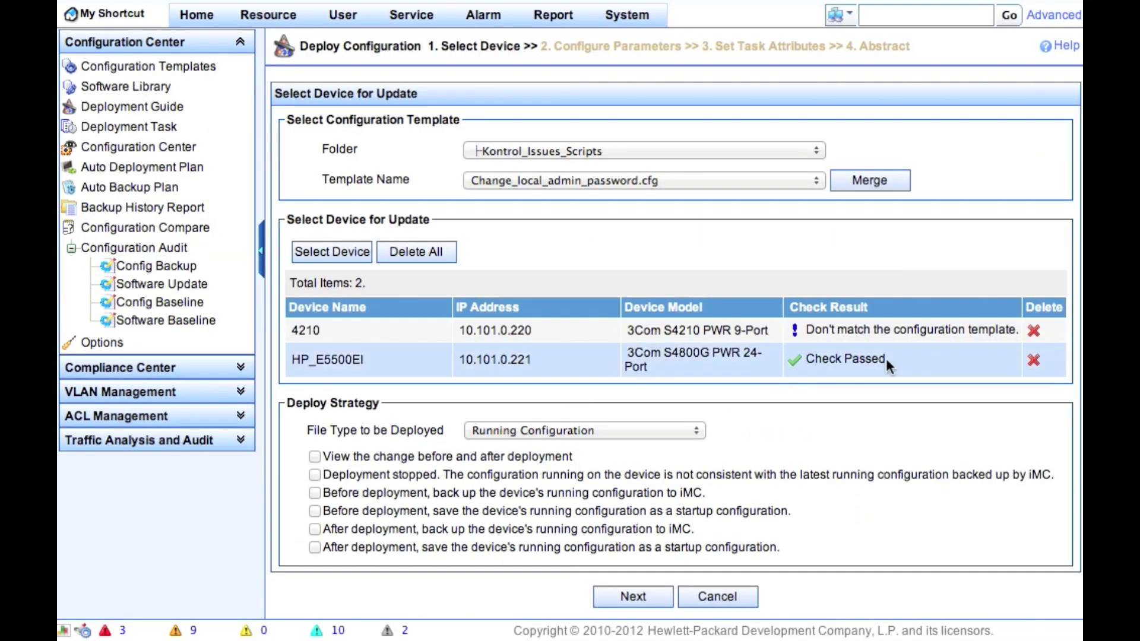
{"action": "left_click", "coordinate": [1034, 332]}
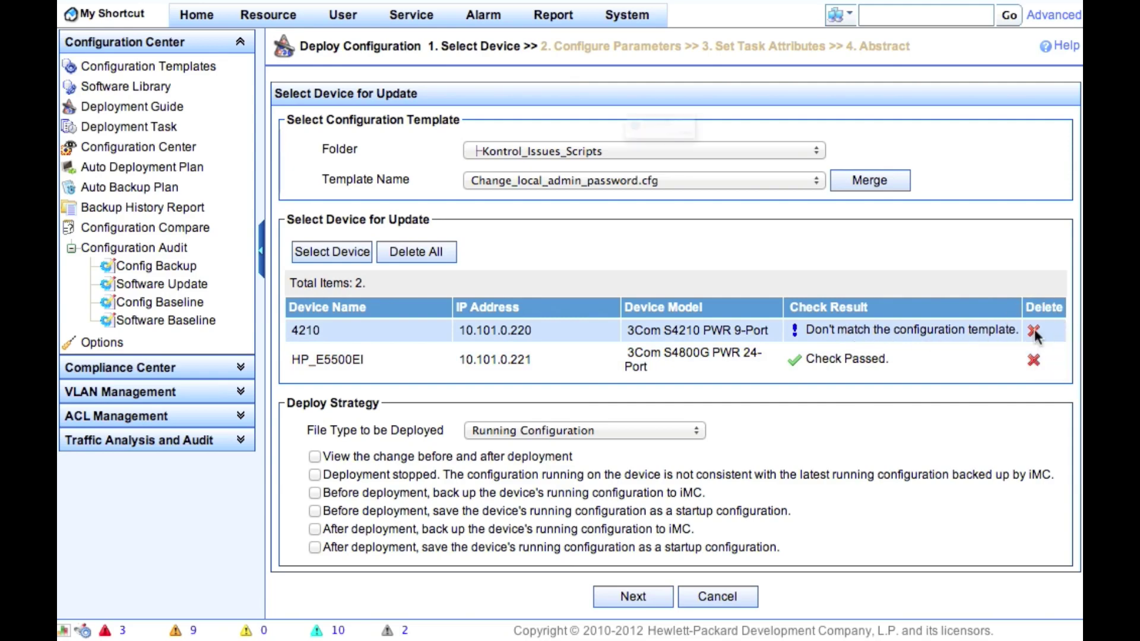
{"action": "left_click", "coordinate": [817, 173]}
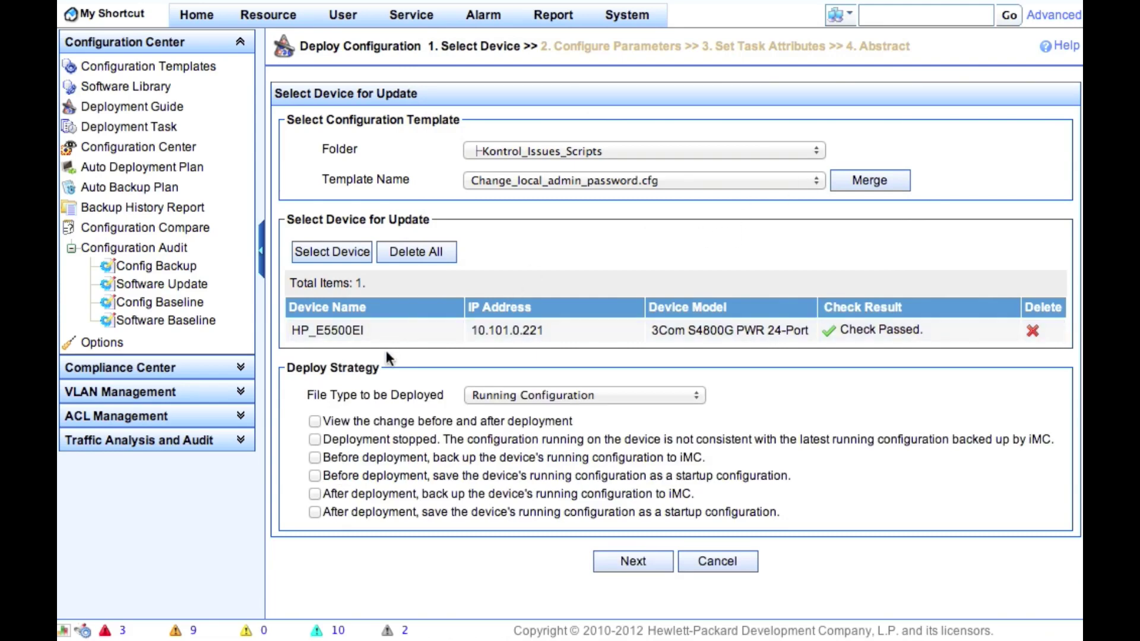
{"action": "left_click", "coordinate": [315, 421]}
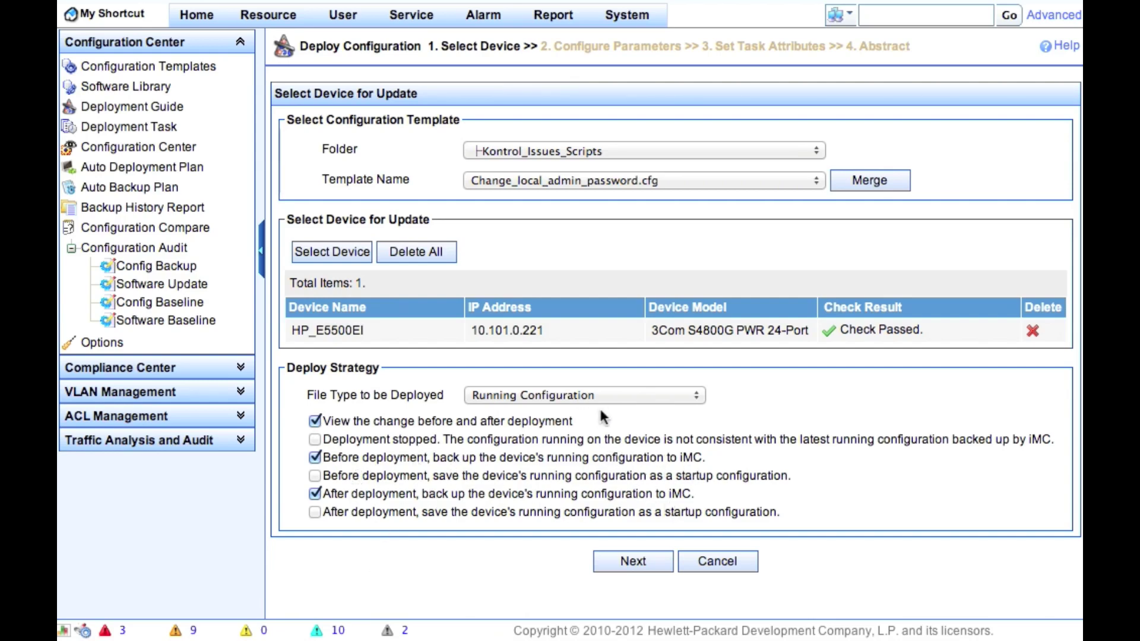
Step: Enter the new admin password for new_admin_password and continue to task attributes
{"action": "left_click", "coordinate": [662, 567]}
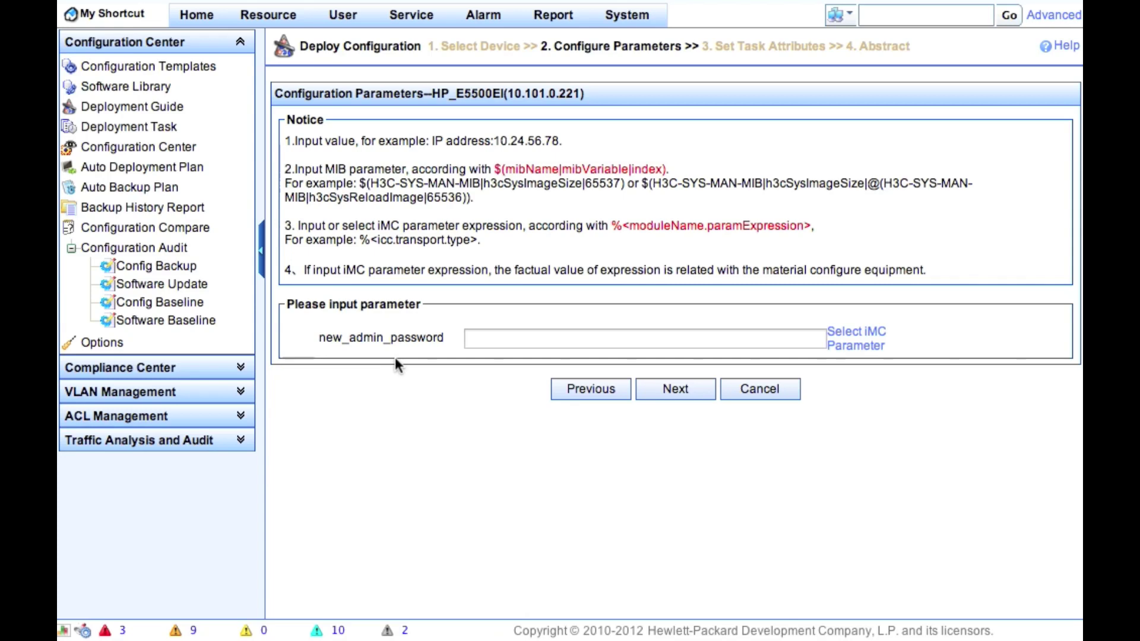
{"action": "left_click", "coordinate": [474, 339]}
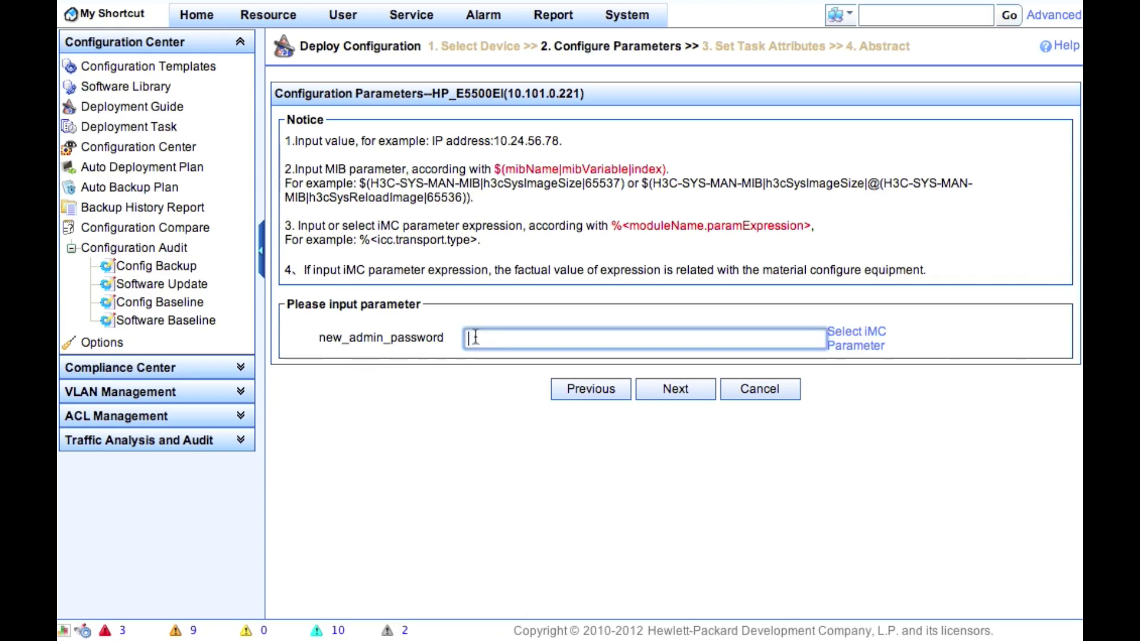
{"action": "type", "text": "password"}
{"action": "left_click", "coordinate": [683, 401]}
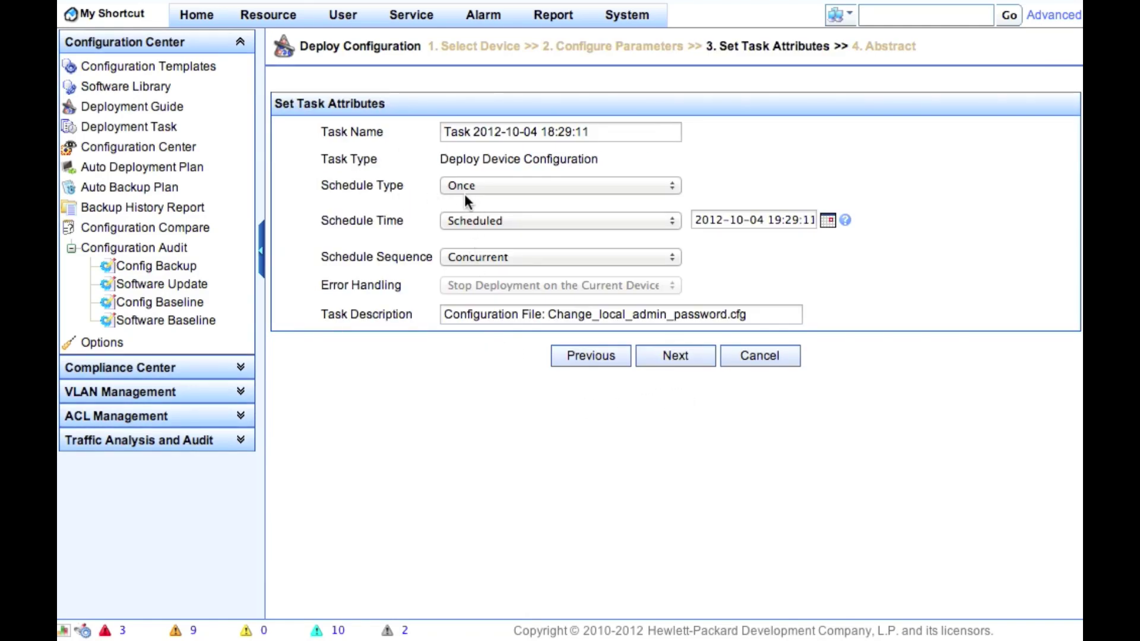
Step: Schedule the deployment to run immediately with a Concurrent schedule sequence
{"action": "left_click", "coordinate": [624, 221]}
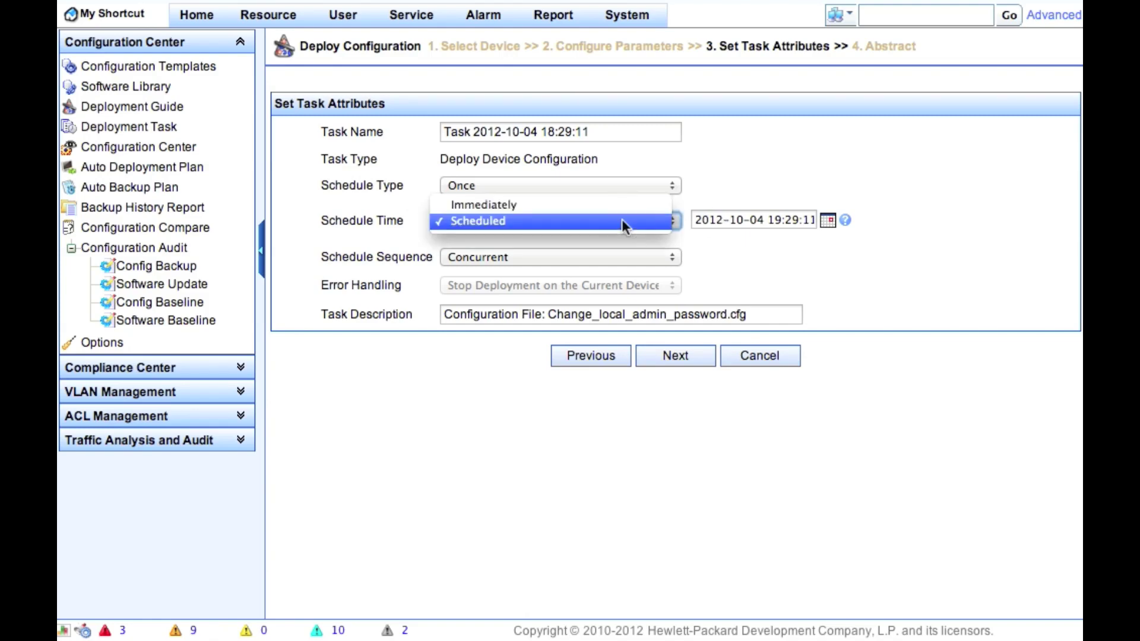
{"action": "left_click", "coordinate": [597, 204]}
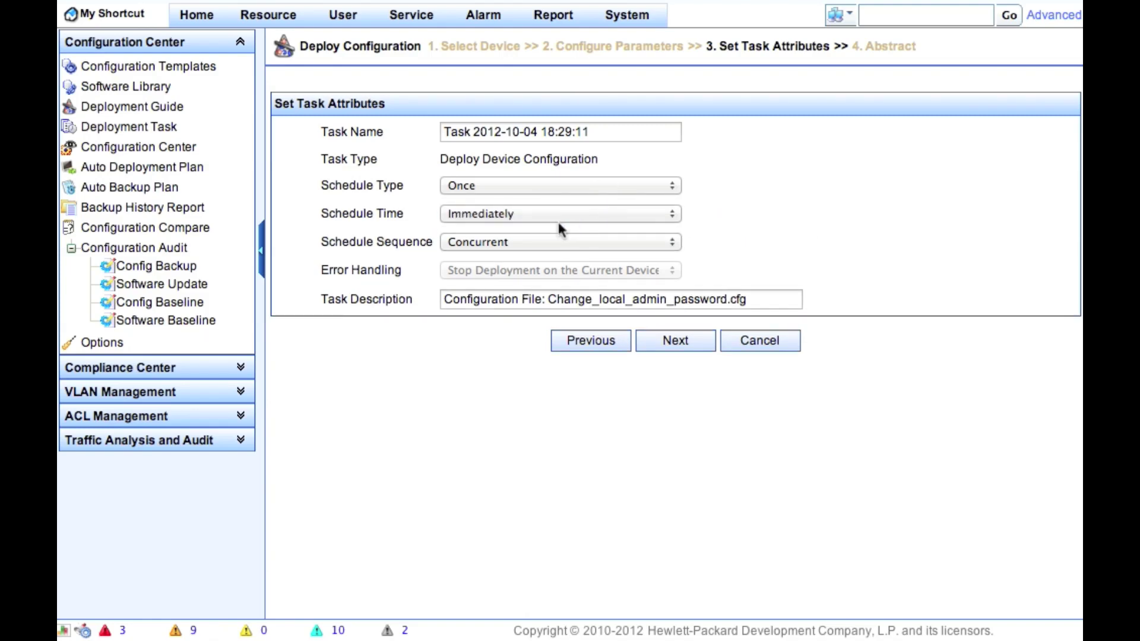
{"action": "left_click", "coordinate": [508, 242]}
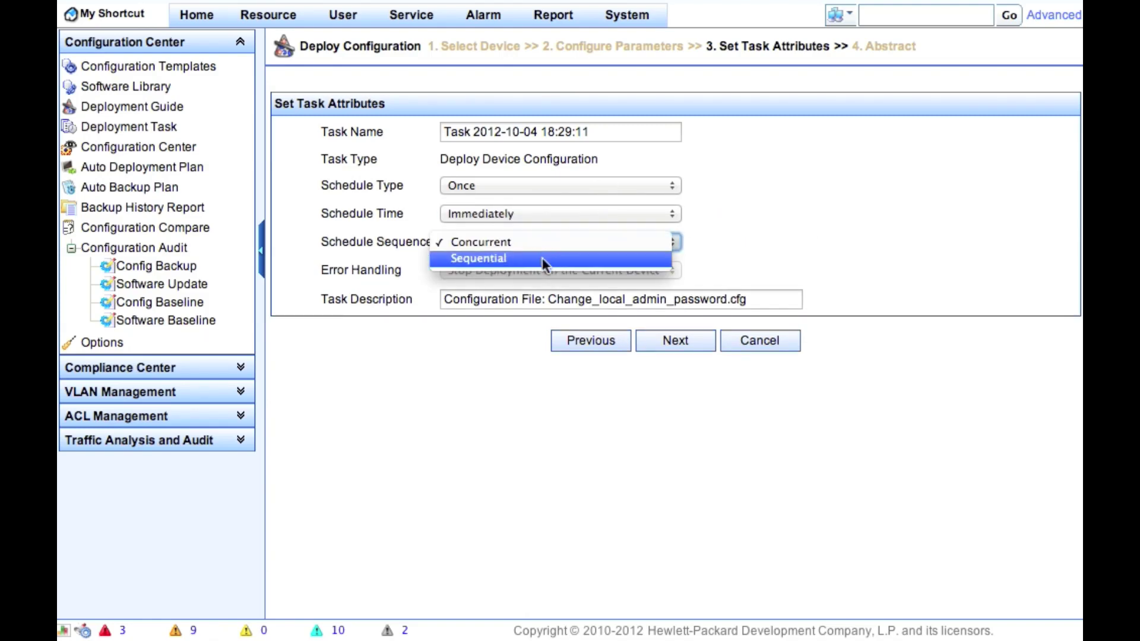
{"action": "left_click", "coordinate": [547, 245]}
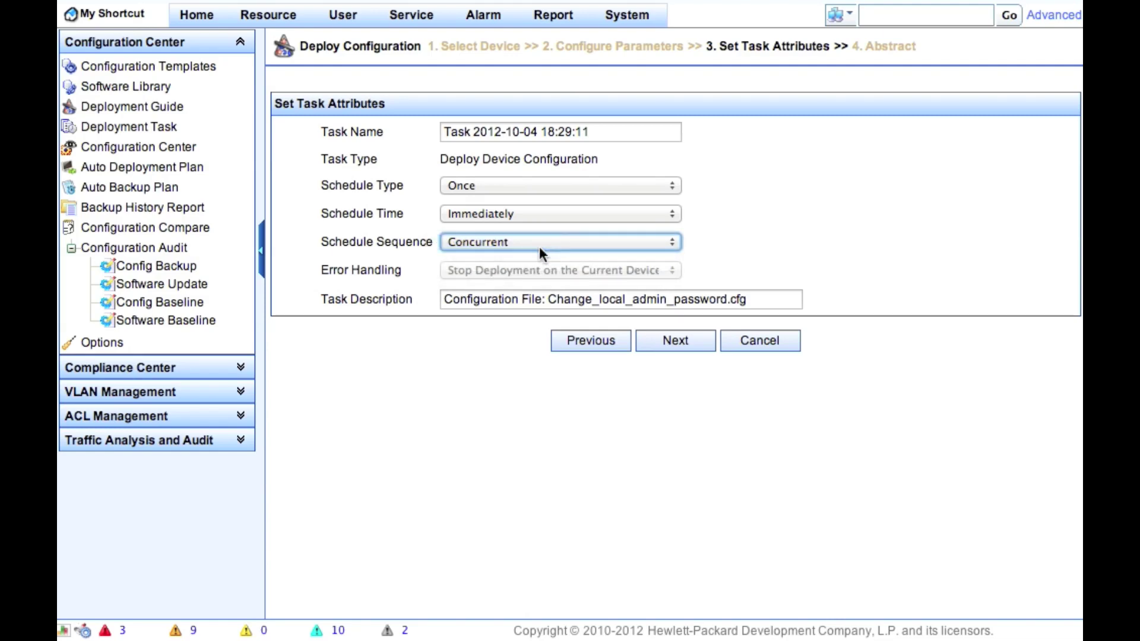
{"action": "left_click", "coordinate": [676, 345]}
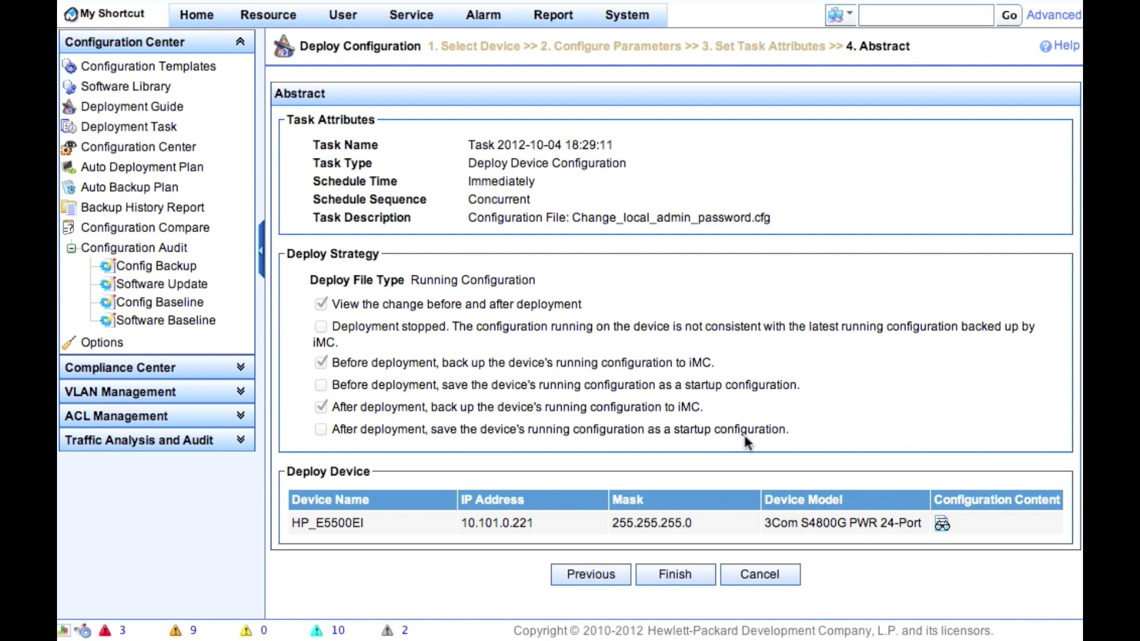
Step: Review the configuration content to be deployed and finish creating the task
{"action": "left_click", "coordinate": [943, 526]}
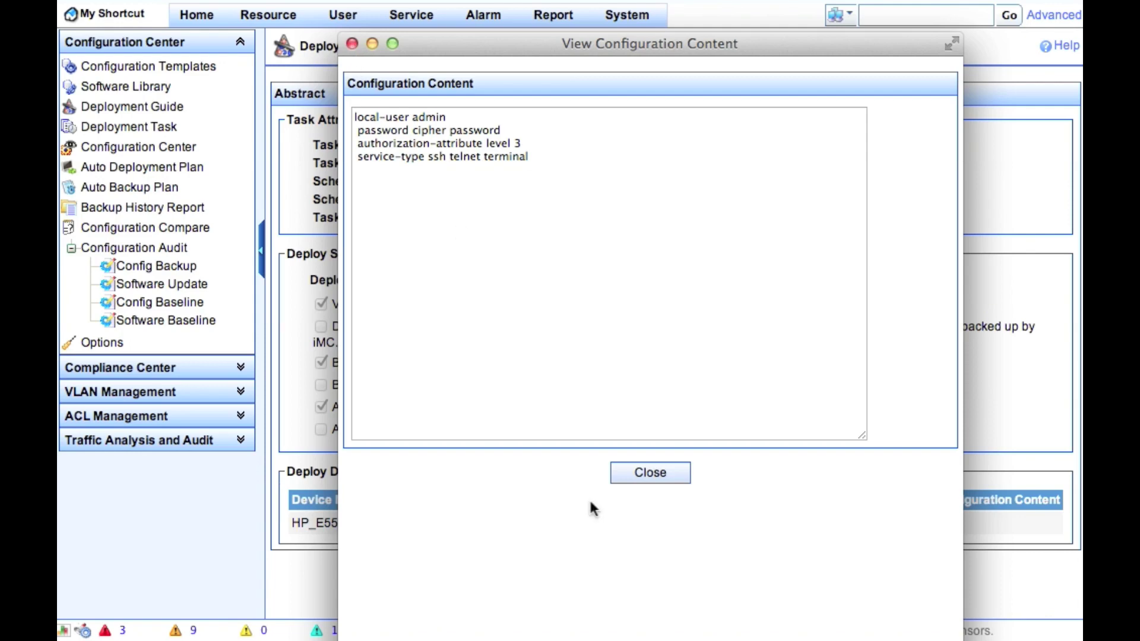
{"action": "left_click", "coordinate": [643, 473]}
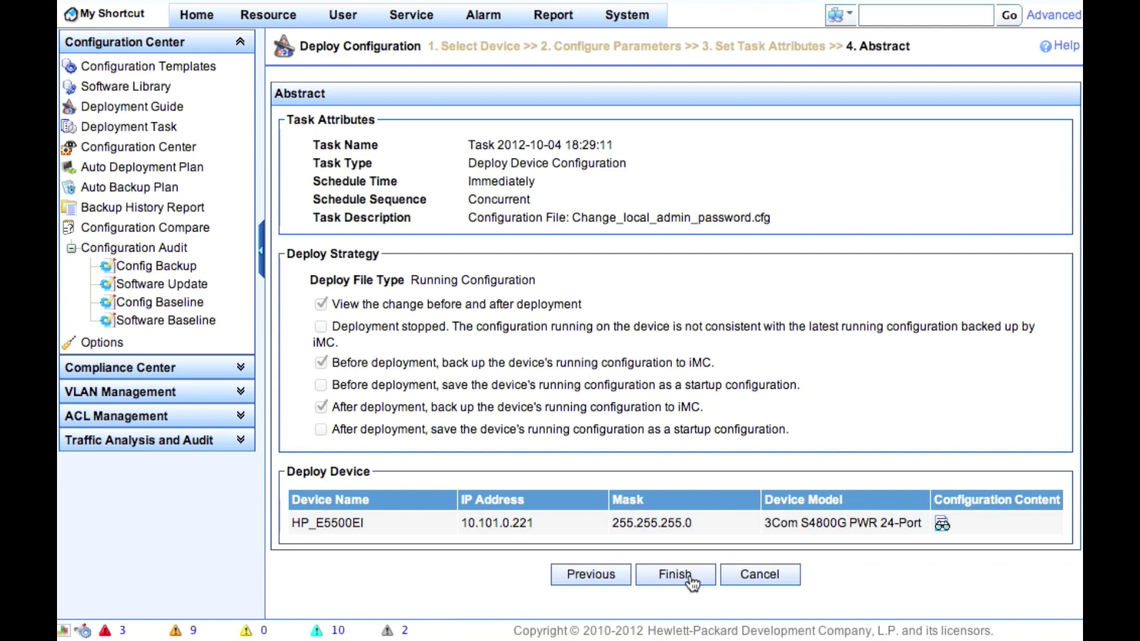
{"action": "left_click", "coordinate": [691, 577]}
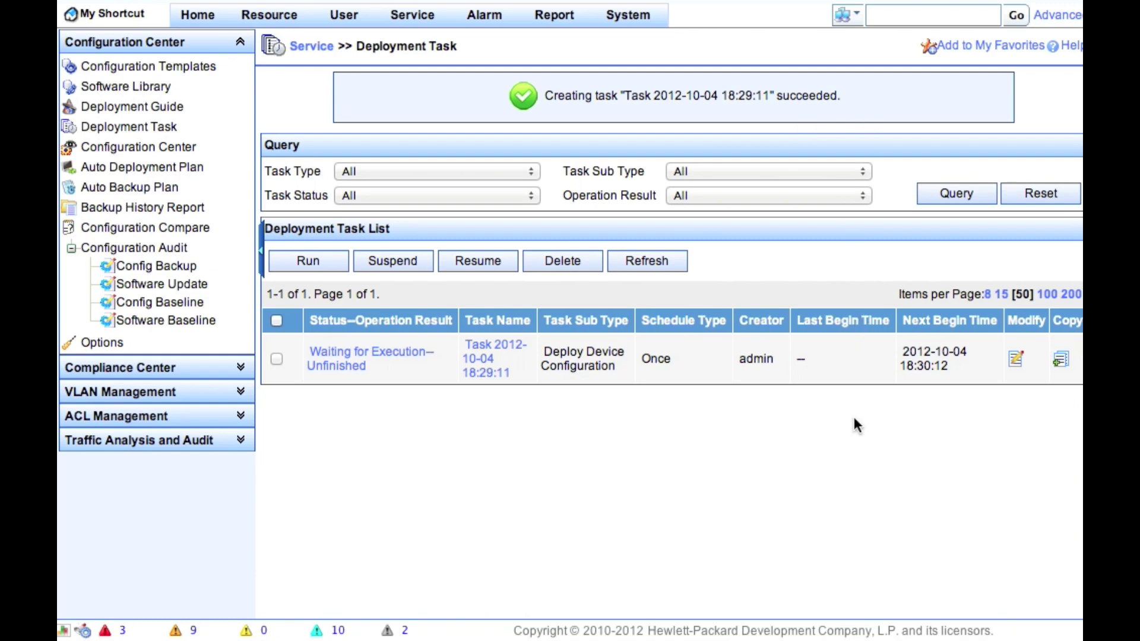
Step: Refresh the task and check its execution result and deployment details on HP_E5500EI
{"action": "scroll", "coordinate": [884, 498], "scroll_direction": "right", "scroll_amount": 1}
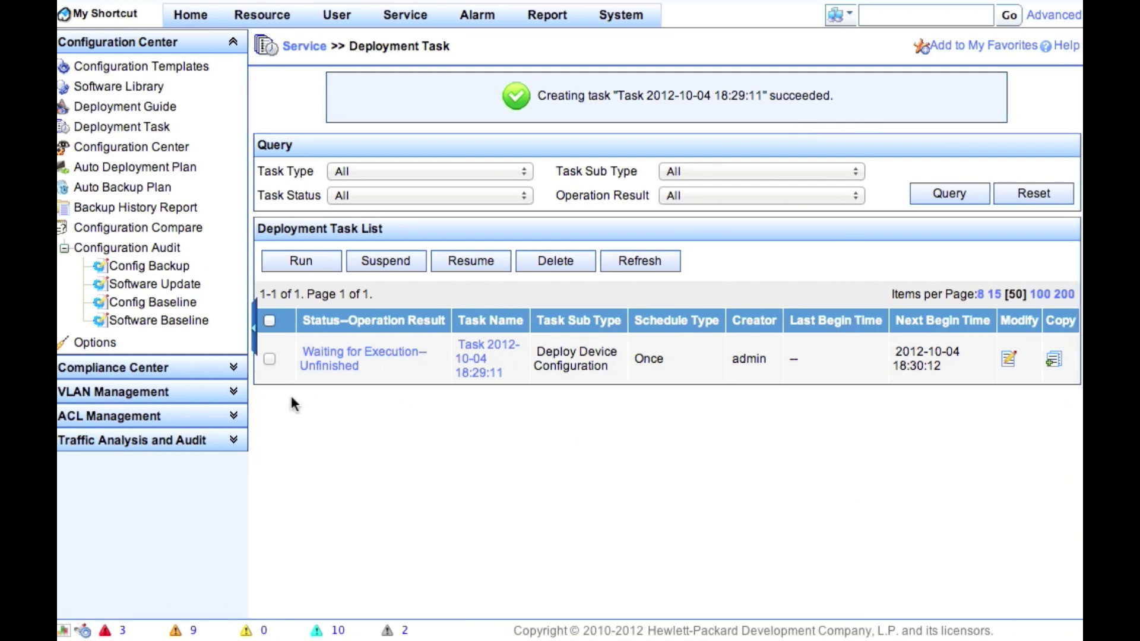
{"action": "left_click", "coordinate": [639, 267]}
{"action": "scroll", "coordinate": [640, 271], "scroll_direction": "up", "scroll_amount": 1}
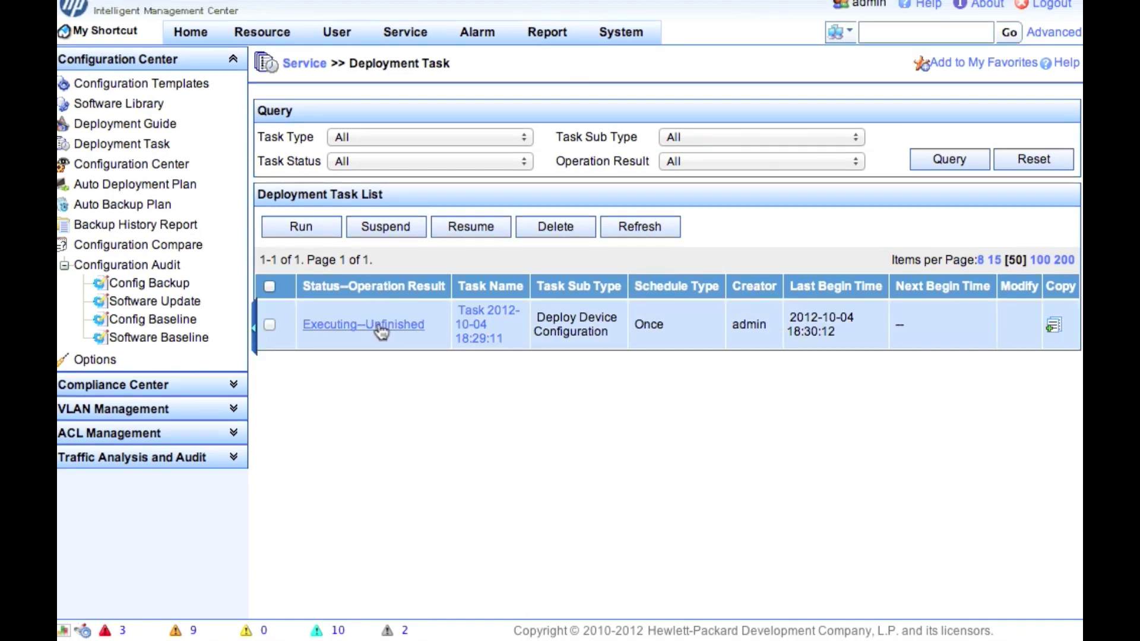
{"action": "left_click", "coordinate": [381, 332]}
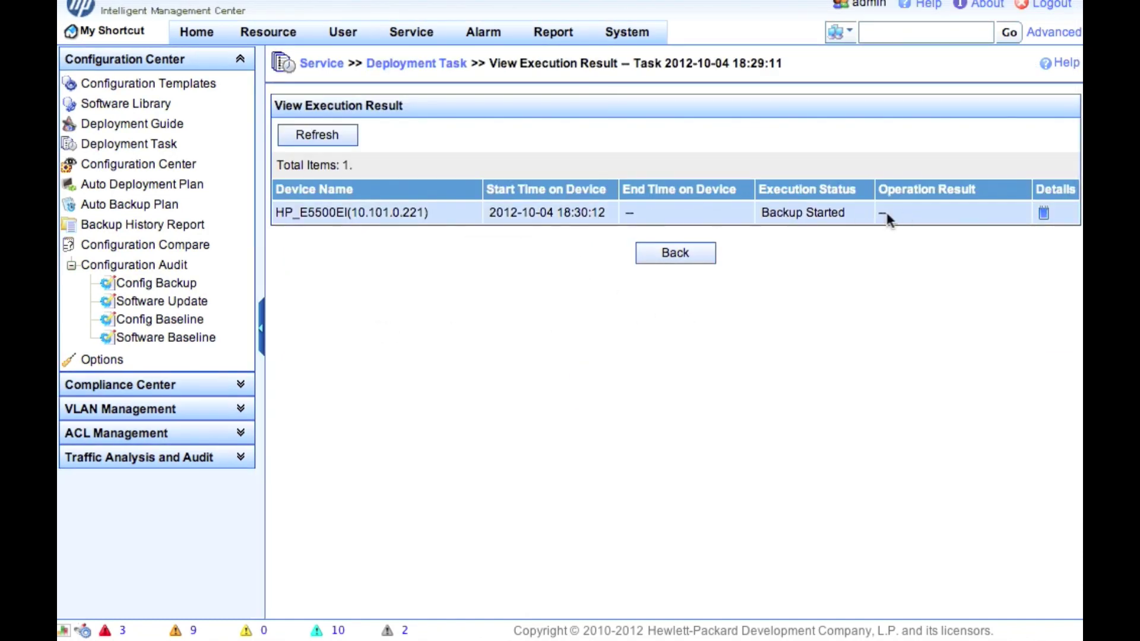
{"action": "left_click", "coordinate": [1045, 215]}
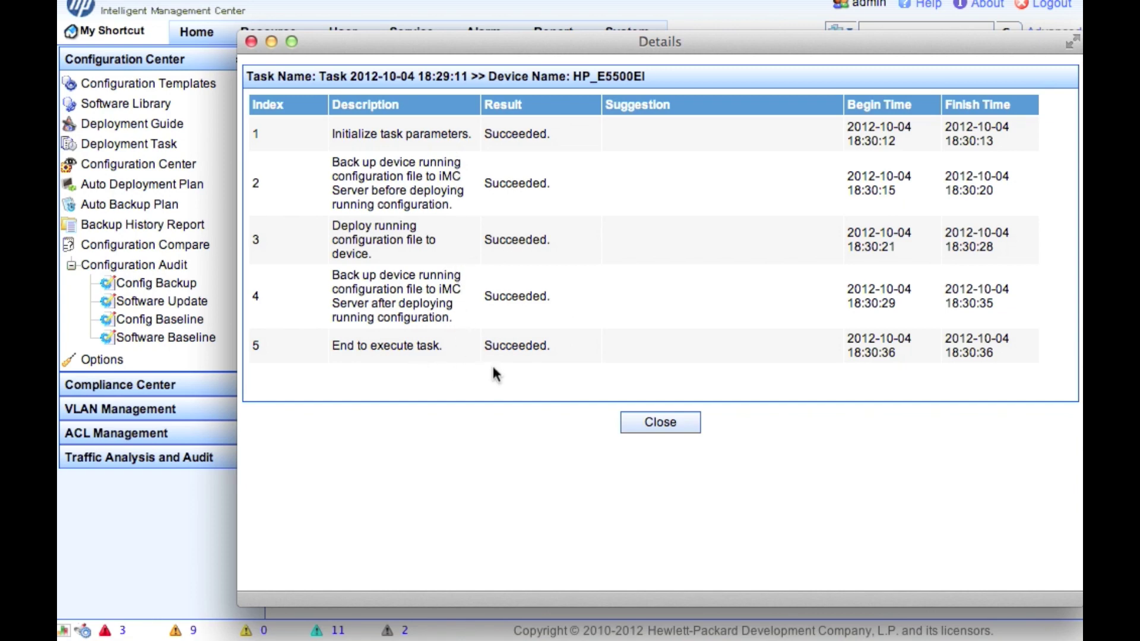
{"action": "left_click", "coordinate": [684, 427]}
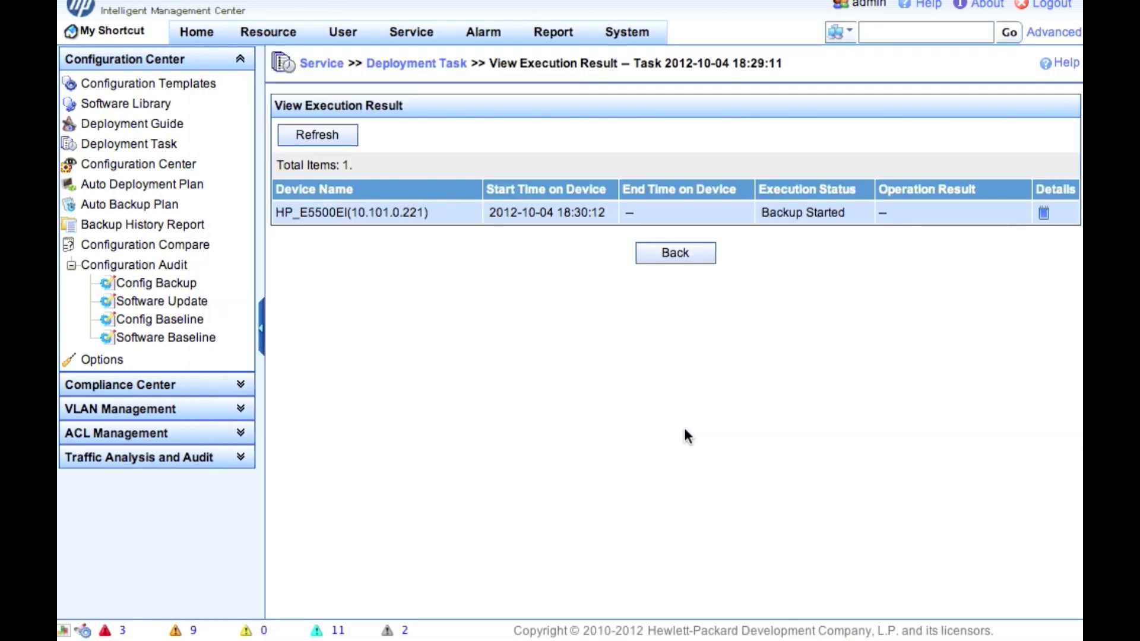
{"action": "left_click", "coordinate": [332, 148]}
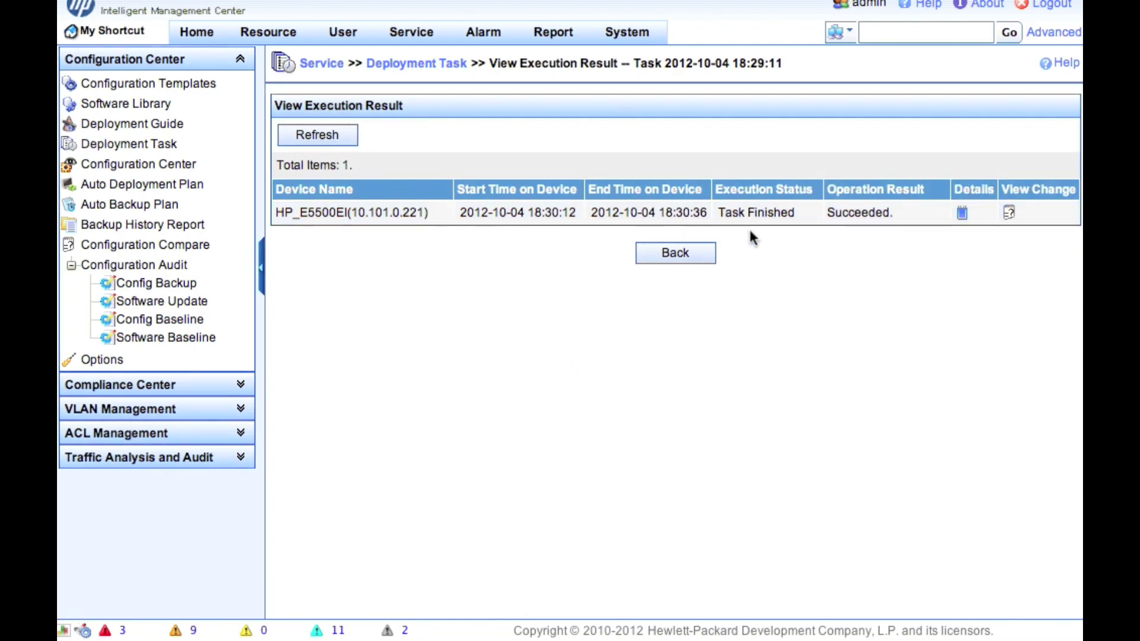
Step: Compare before/after configurations showing differences only, then go to Configuration Center
{"action": "left_click", "coordinate": [1008, 212]}
{"action": "left_click", "coordinate": [522, 78]}
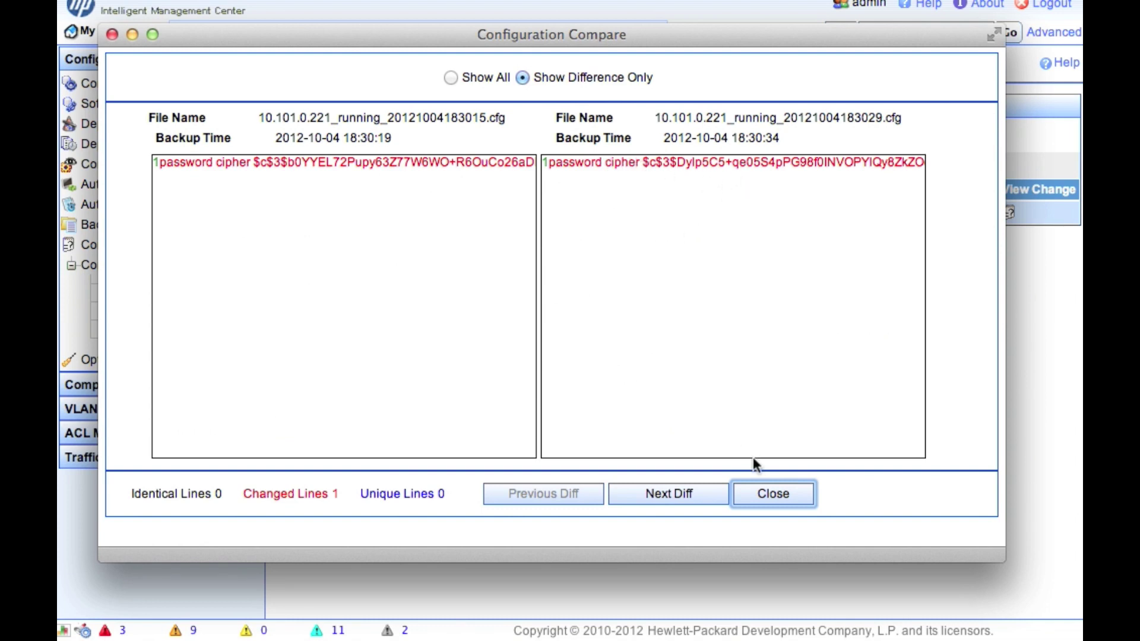
{"action": "left_click", "coordinate": [784, 508]}
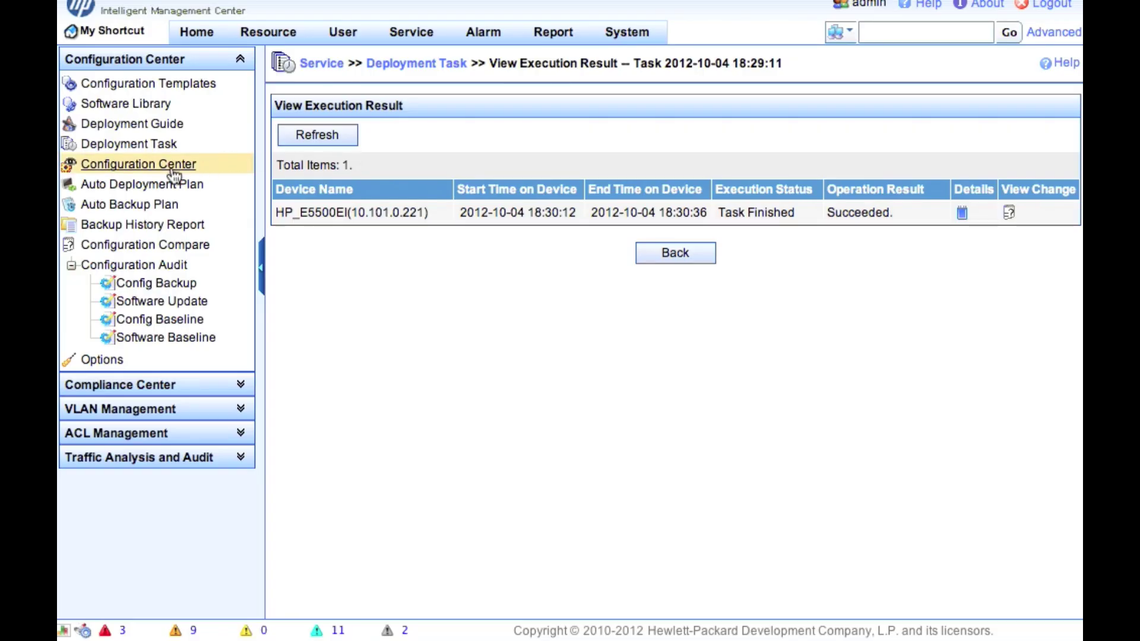
{"action": "left_click", "coordinate": [172, 170]}
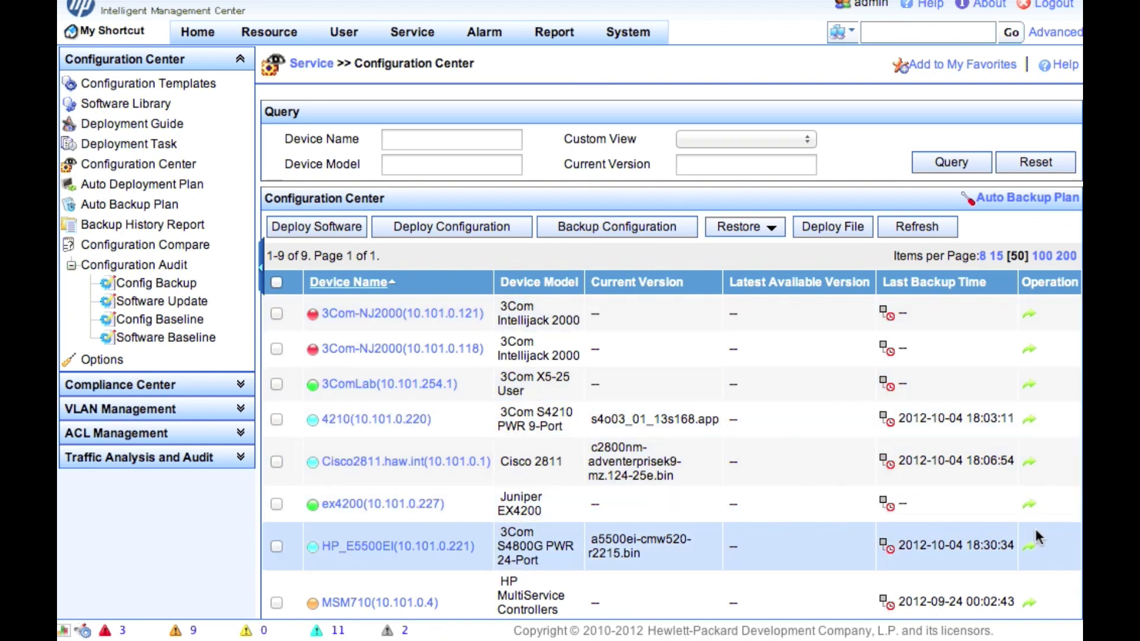
Step: Make 10.101.0.221_running_20121004183029.cfg the HP_E5500EI baseline from Configuration Management
{"action": "left_click", "coordinate": [1032, 546]}
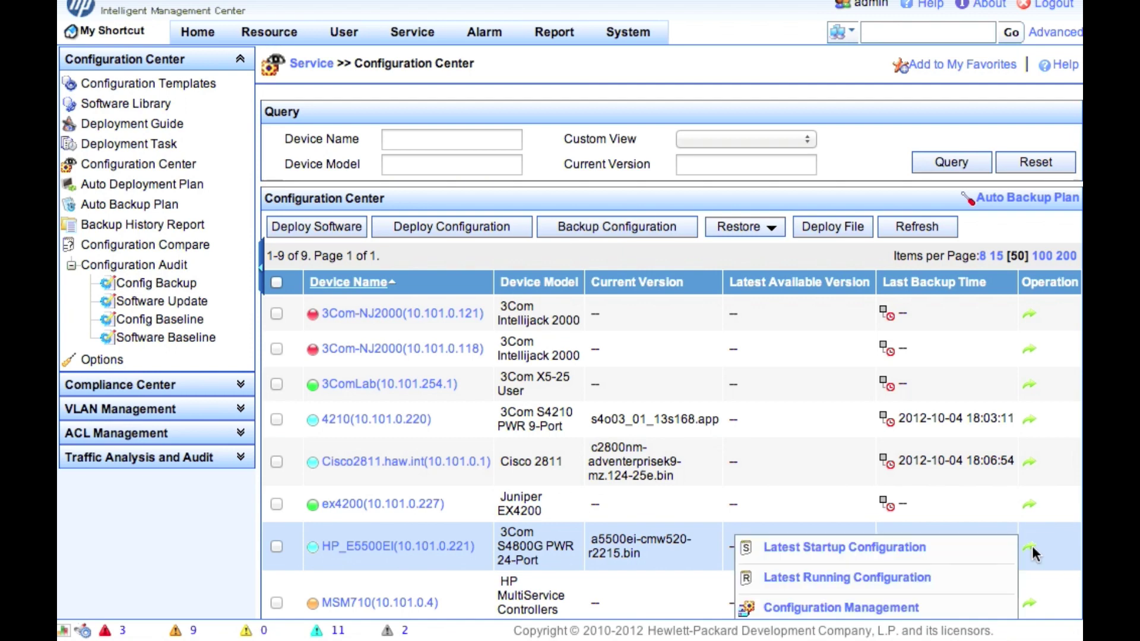
{"action": "left_click", "coordinate": [883, 604]}
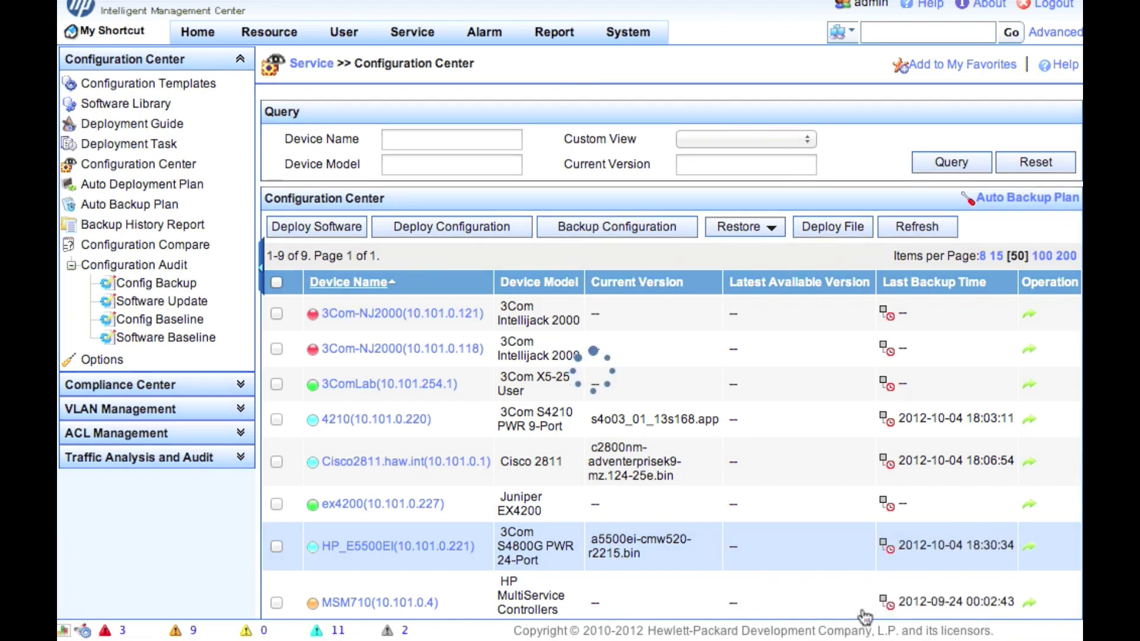
{"action": "scroll", "coordinate": [843, 503], "scroll_direction": "down", "scroll_amount": 3}
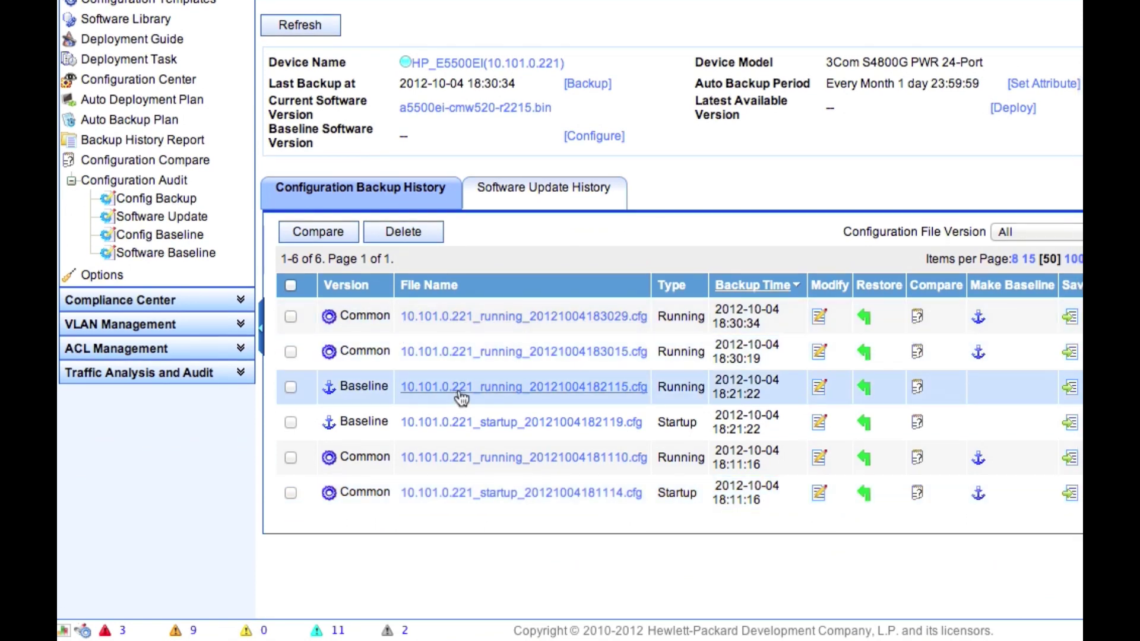
{"action": "left_click", "coordinate": [978, 320]}
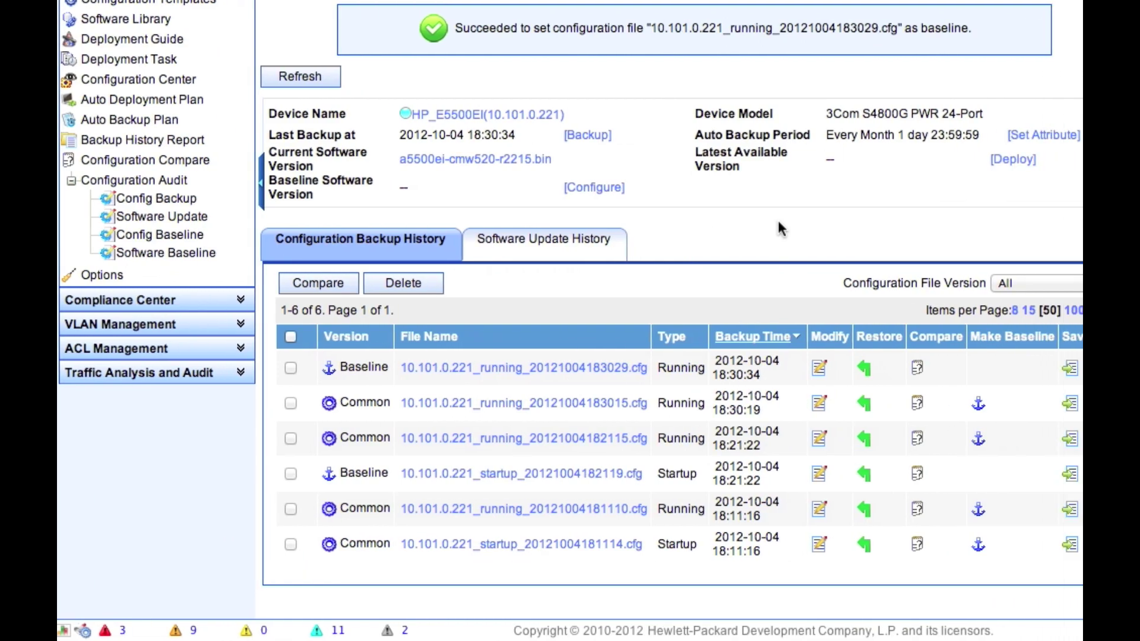
Step: Open HP_E5500EI's details, view its running-config change alarm, and scroll to Device Management
{"action": "left_click", "coordinate": [490, 121]}
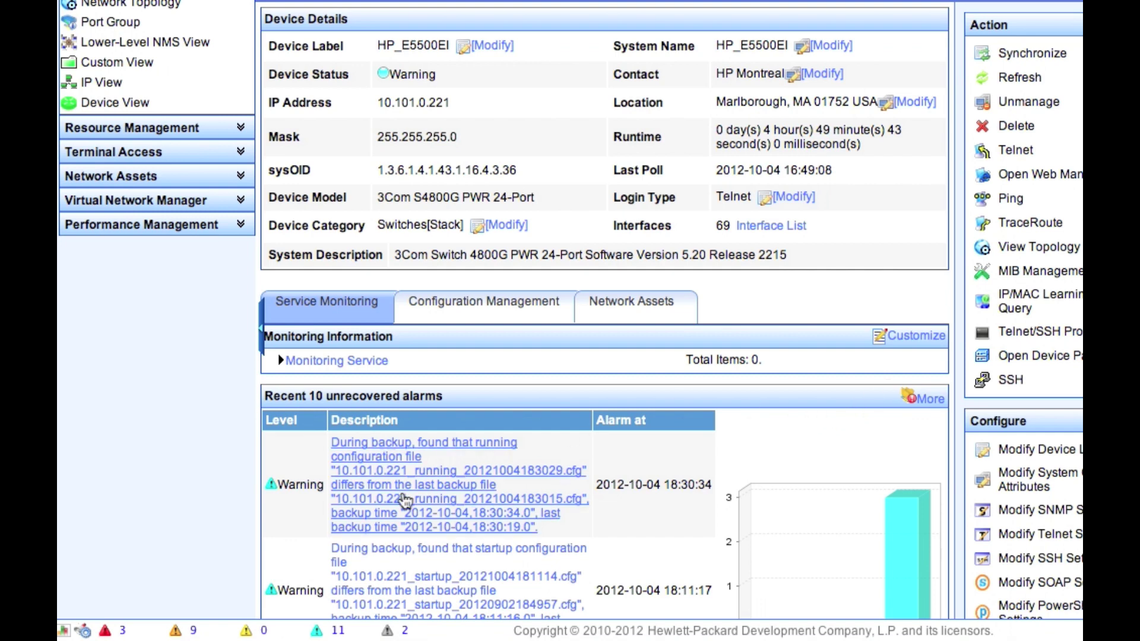
{"action": "left_click", "coordinate": [405, 502]}
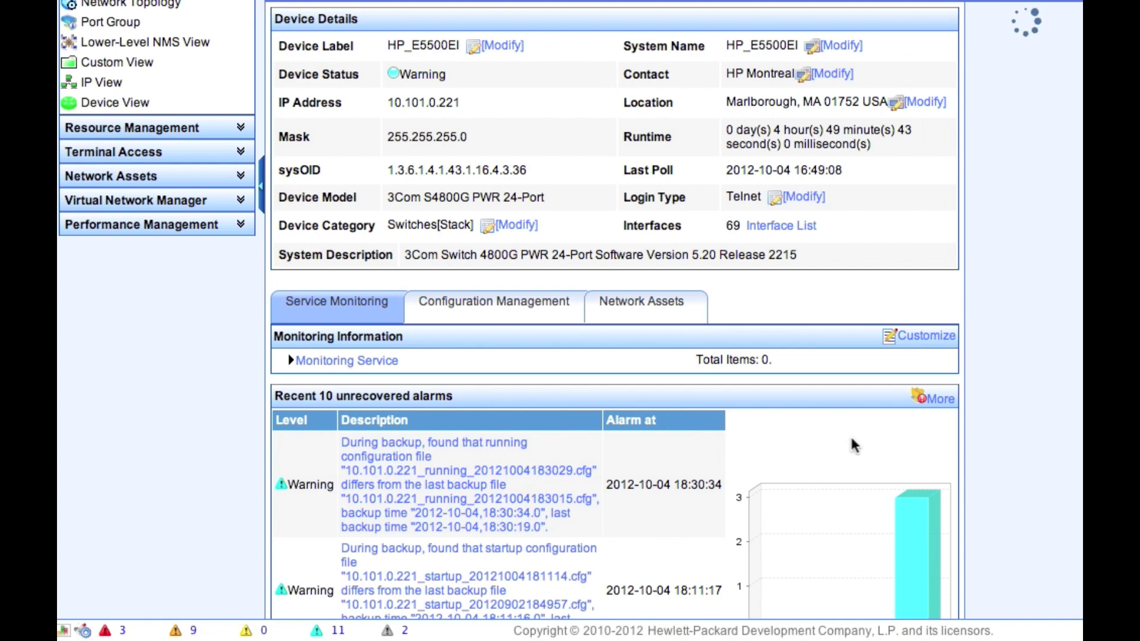
{"action": "scroll", "coordinate": [889, 469], "scroll_direction": "down", "scroll_amount": 10}
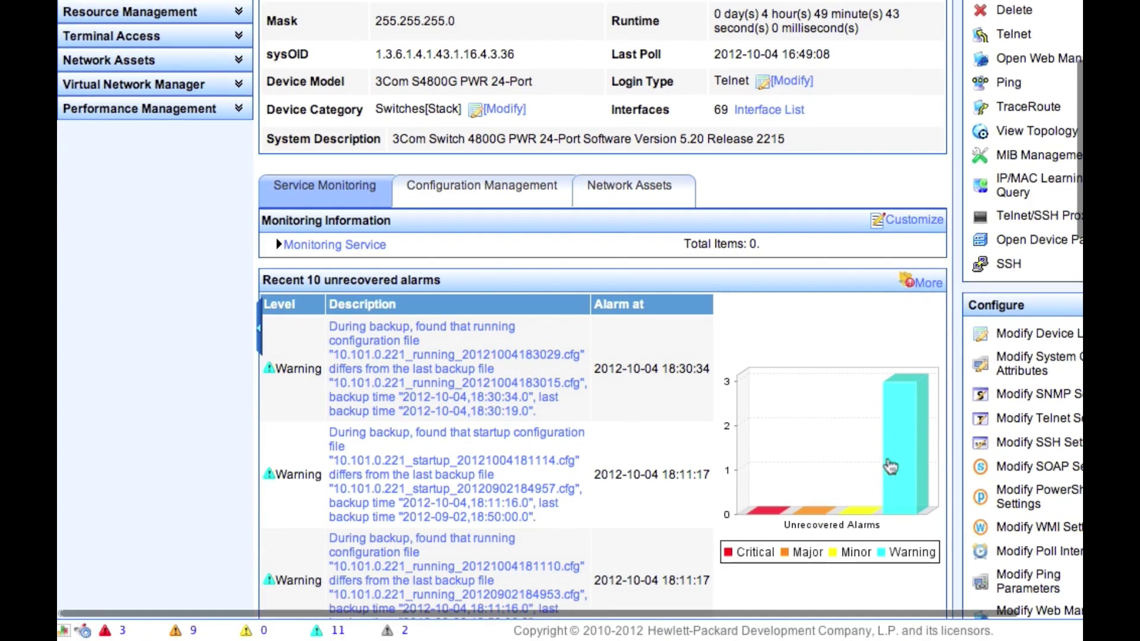
{"action": "scroll", "coordinate": [889, 466], "scroll_direction": "down", "scroll_amount": 4}
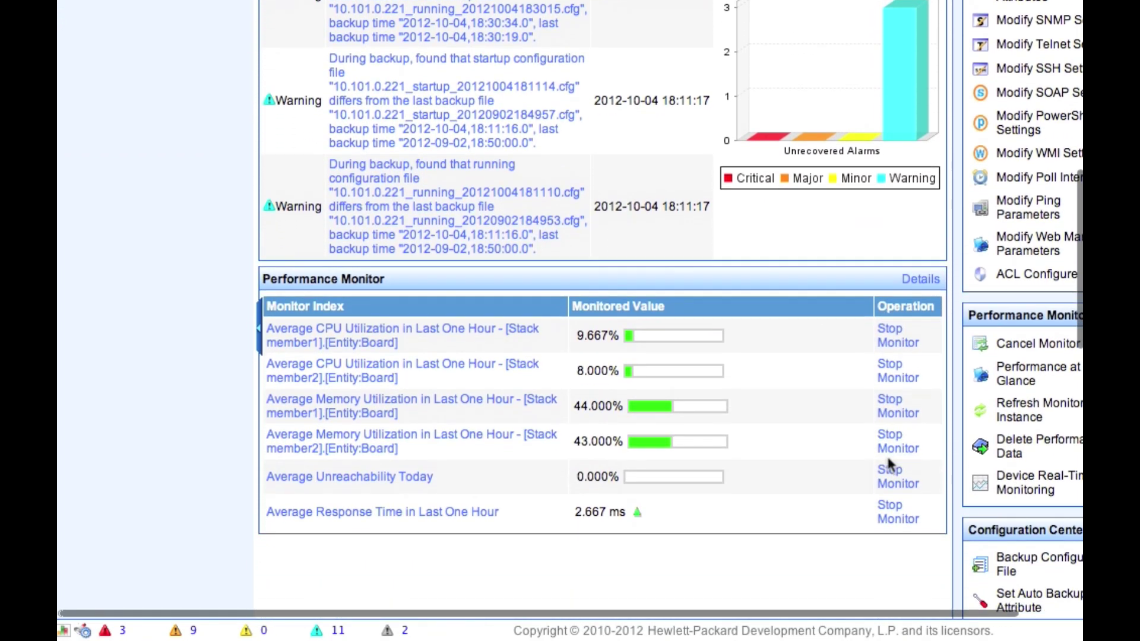
{"action": "scroll", "coordinate": [889, 466], "scroll_direction": "down", "scroll_amount": 8}
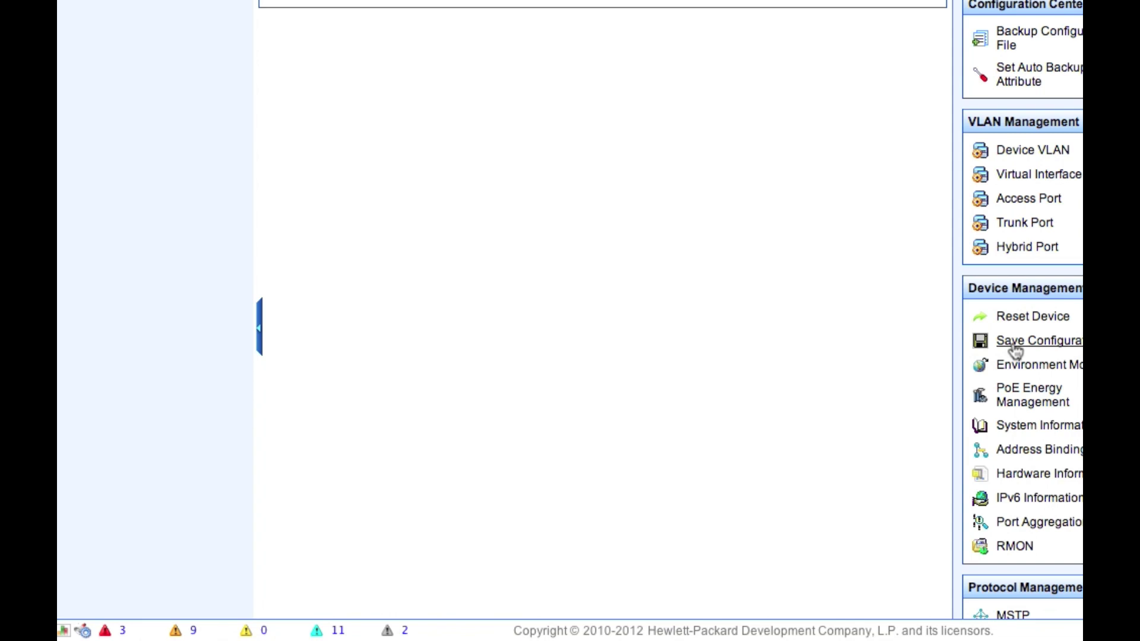
Step: Start saving HP_E5500EI's current configuration via Save Configuration under Device Management
{"action": "left_click", "coordinate": [1014, 346]}
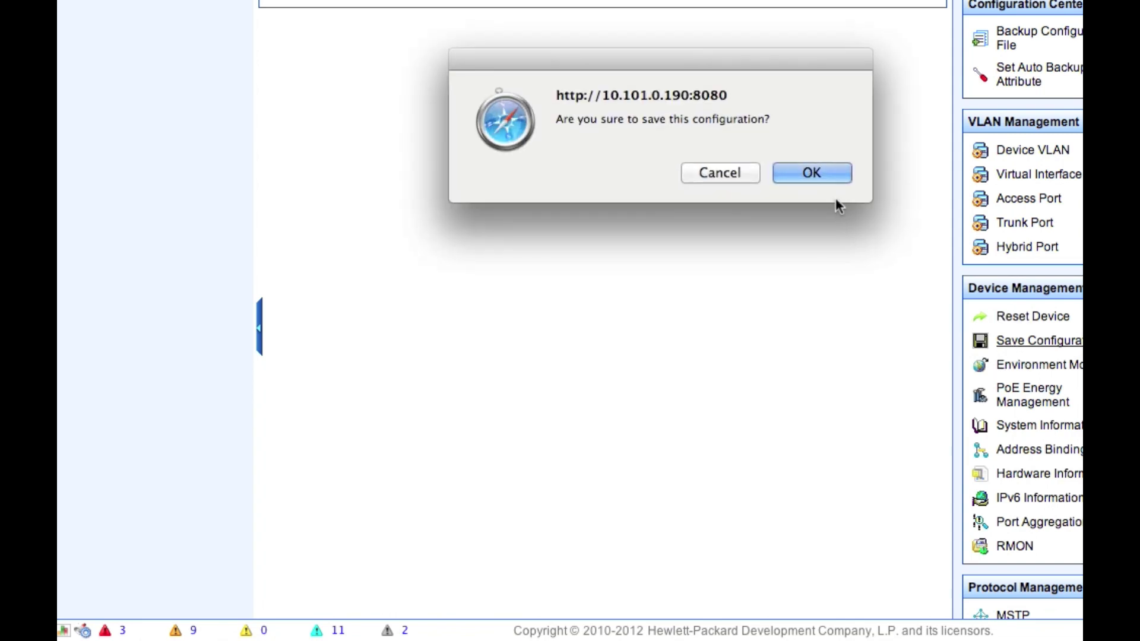